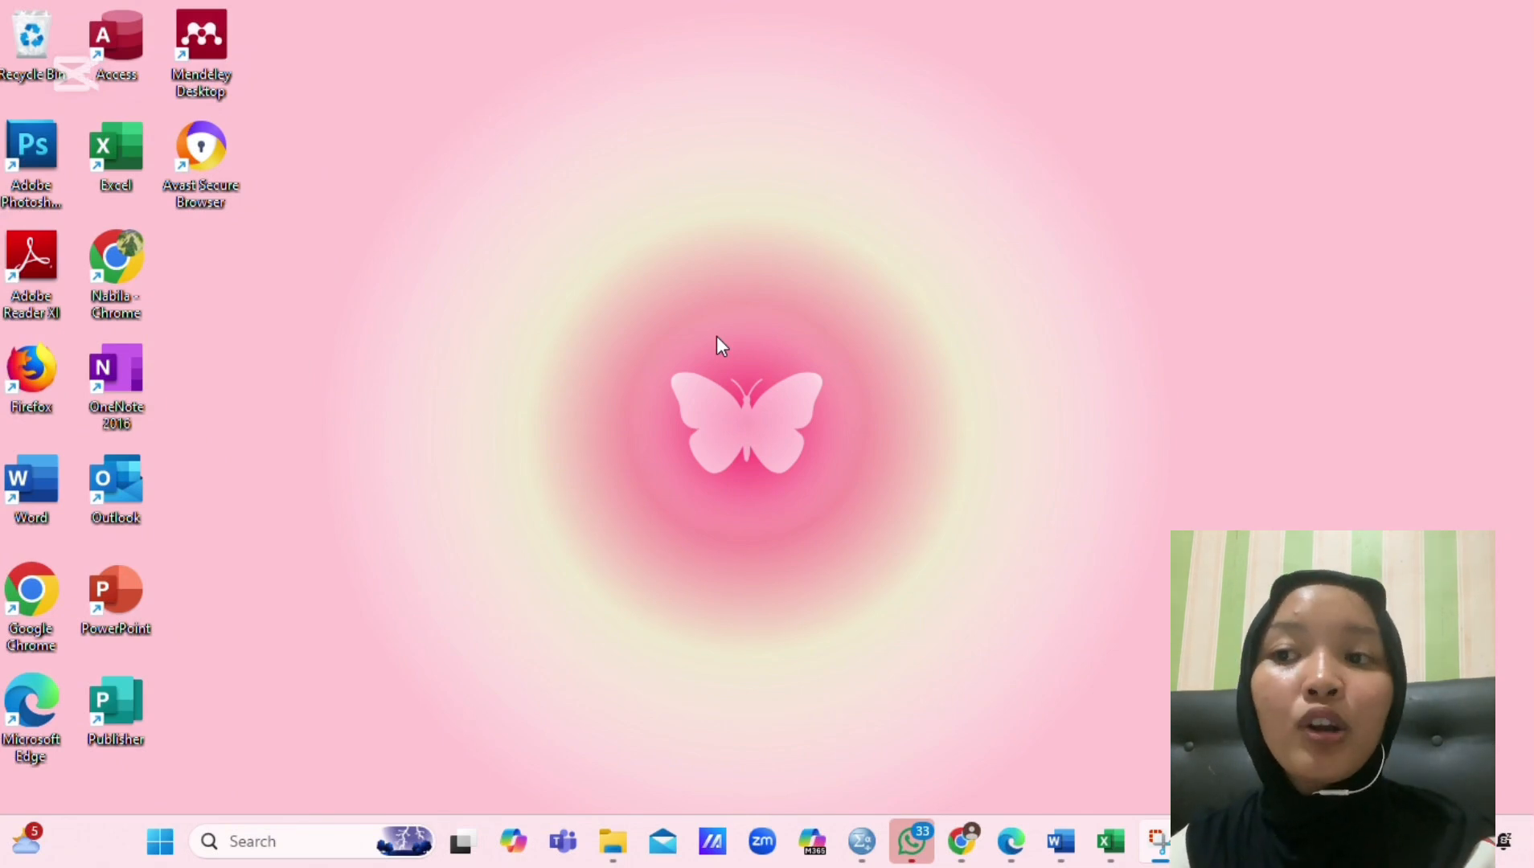
- Switch to Word and review the product moment validity notes, including the rule comparing r hitung with r table
left_click(1061, 842)
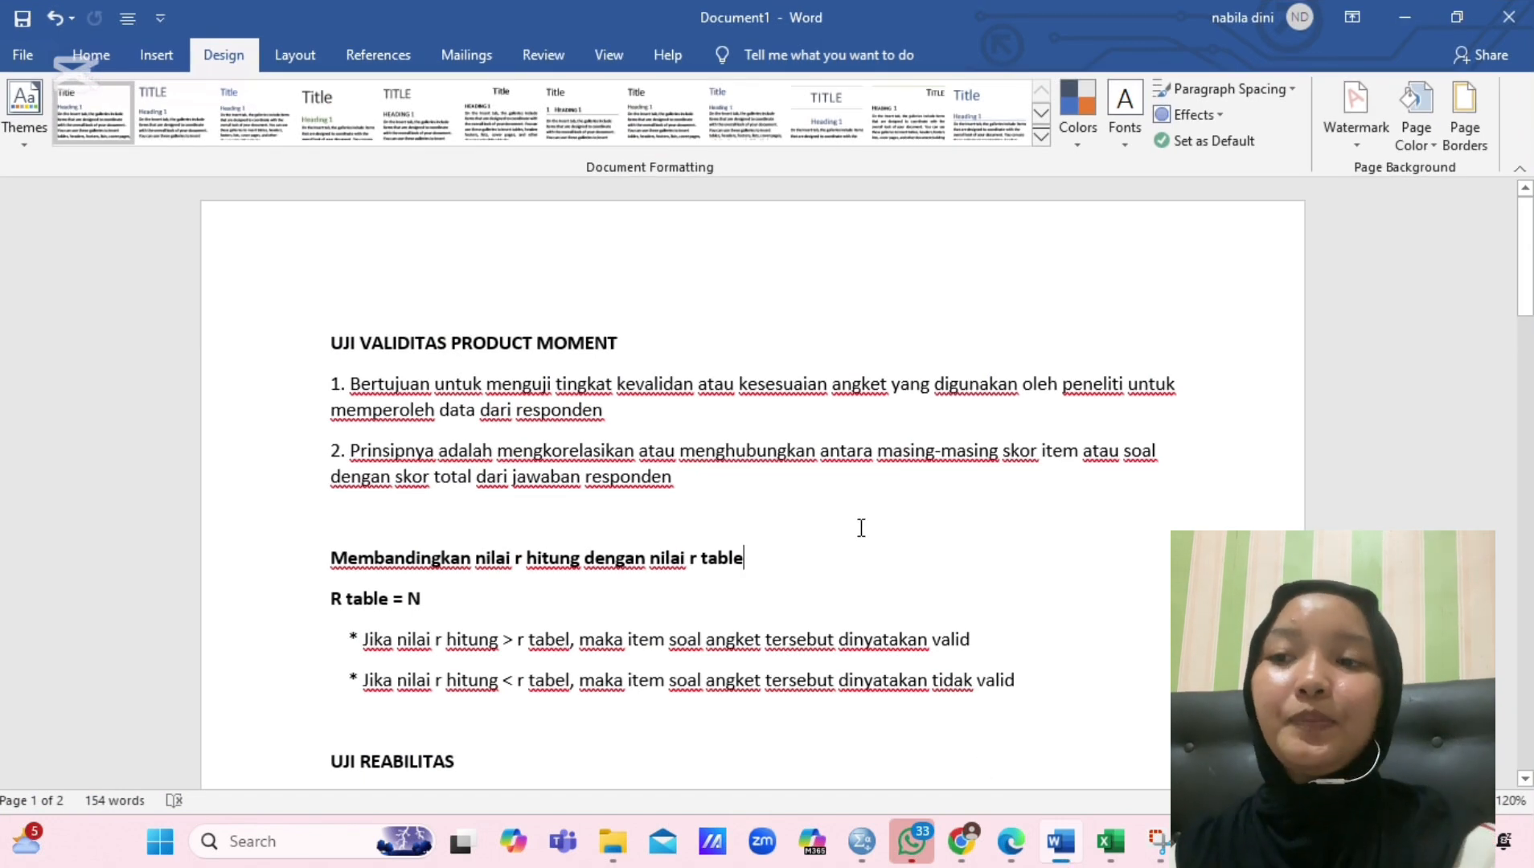
left_click(755, 567)
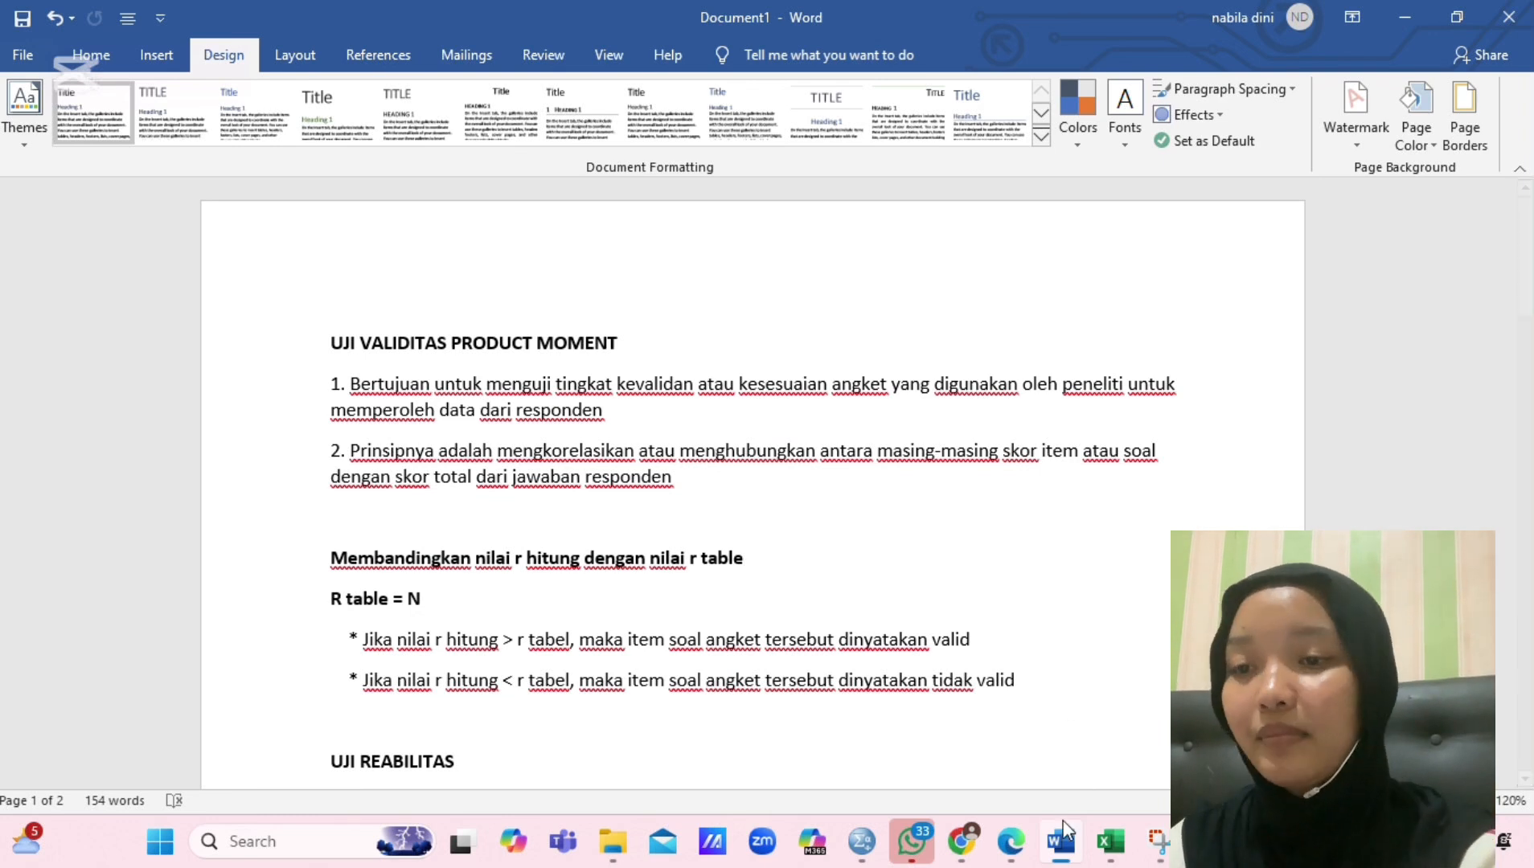
- Switch to Edge and review the questionnaire responses in the Google Sheets file, selecting the answer scores in E2:K23
left_click(1013, 846)
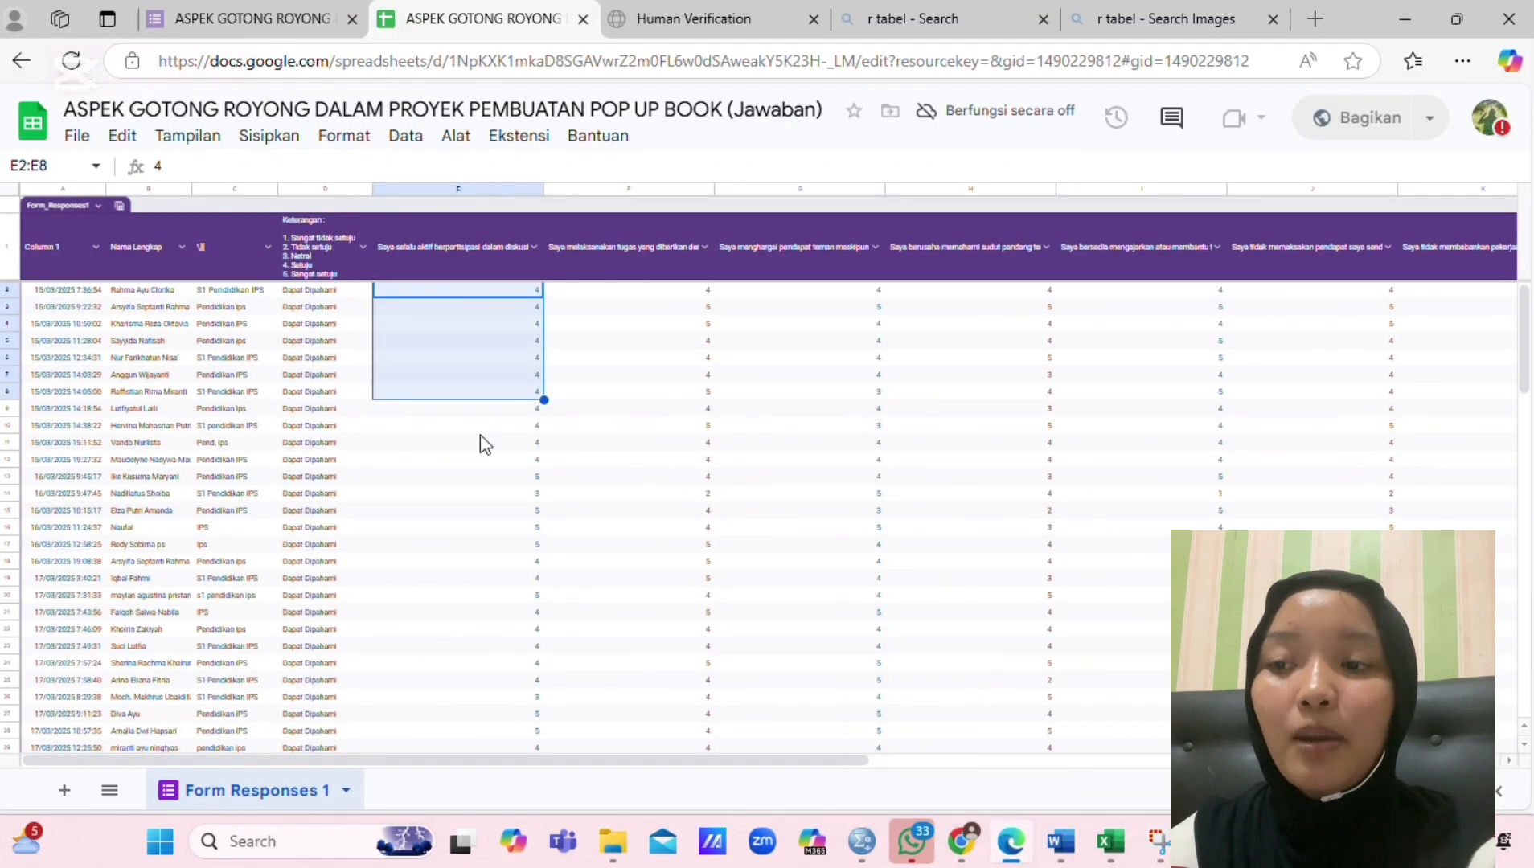
left_click(481, 431)
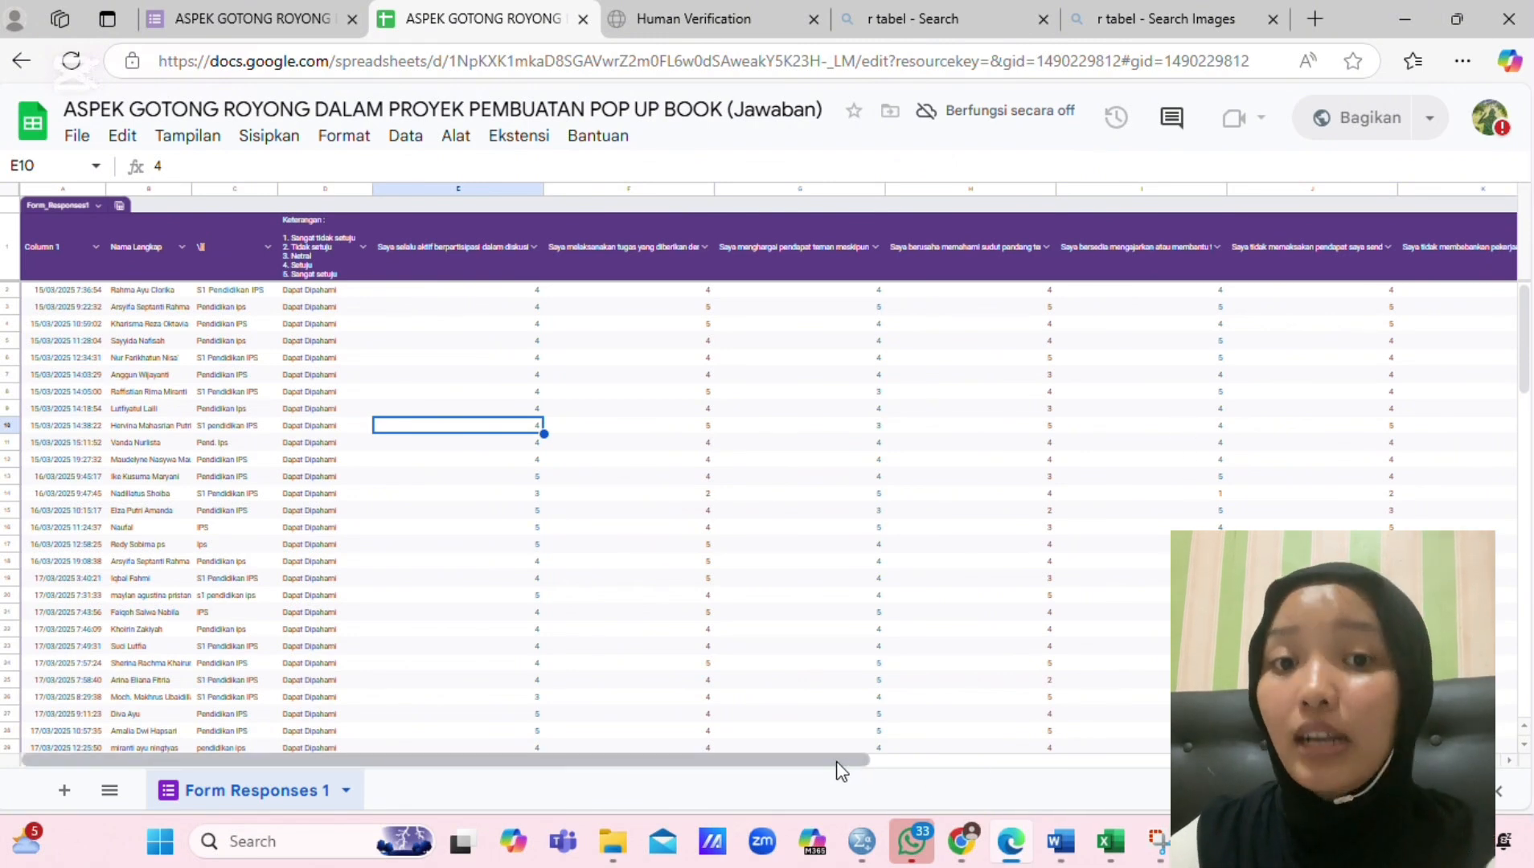
left_click_drag(838, 770, 743, 700)
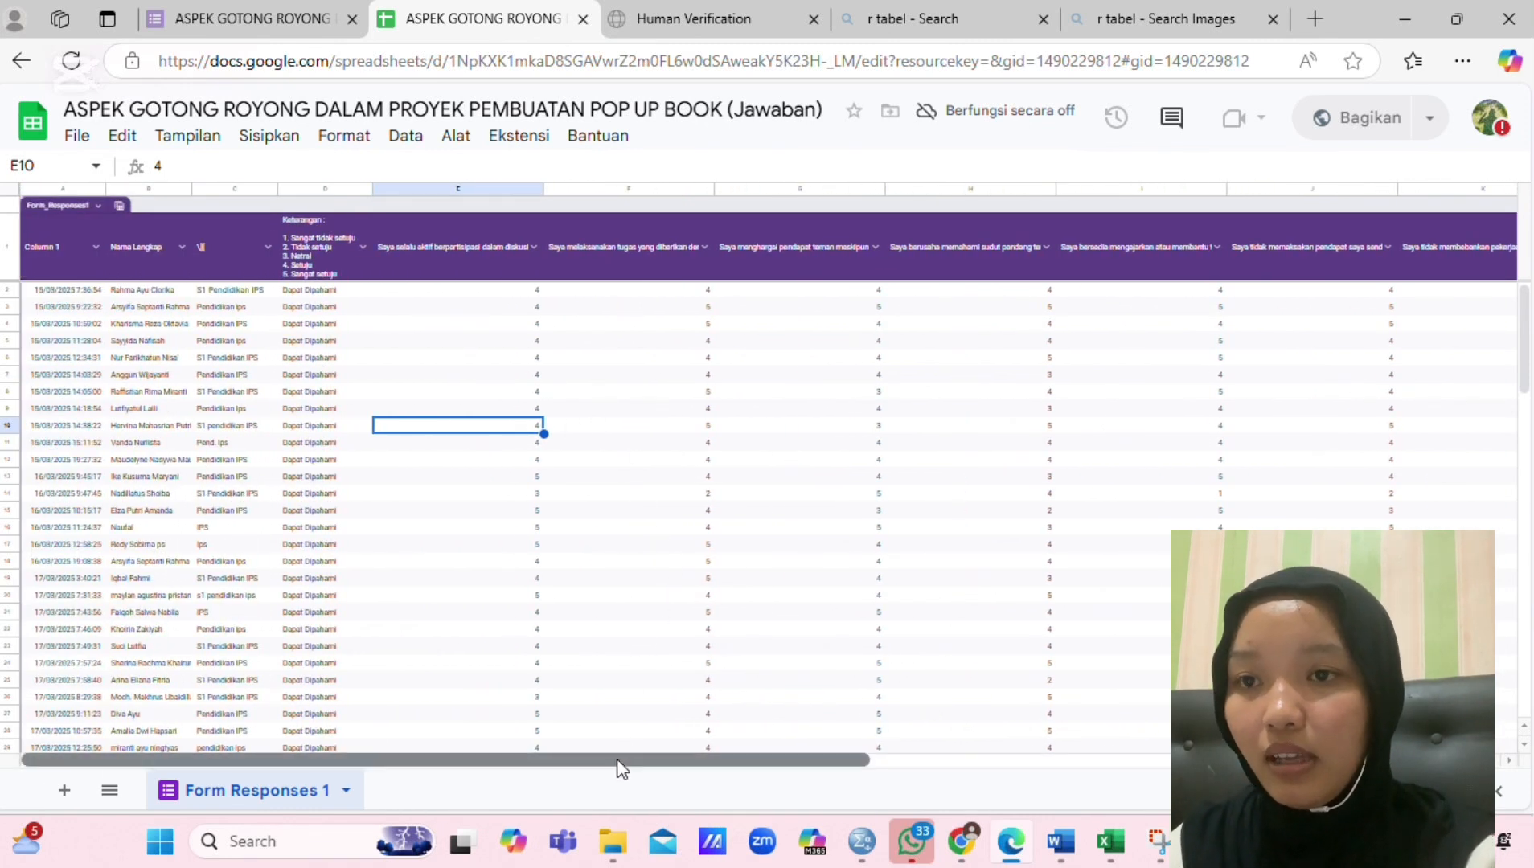
mouse_move(619, 768)
left_mouse_down()
mouse_move(1069, 786)
mouse_move(624, 765)
left_mouse_up()
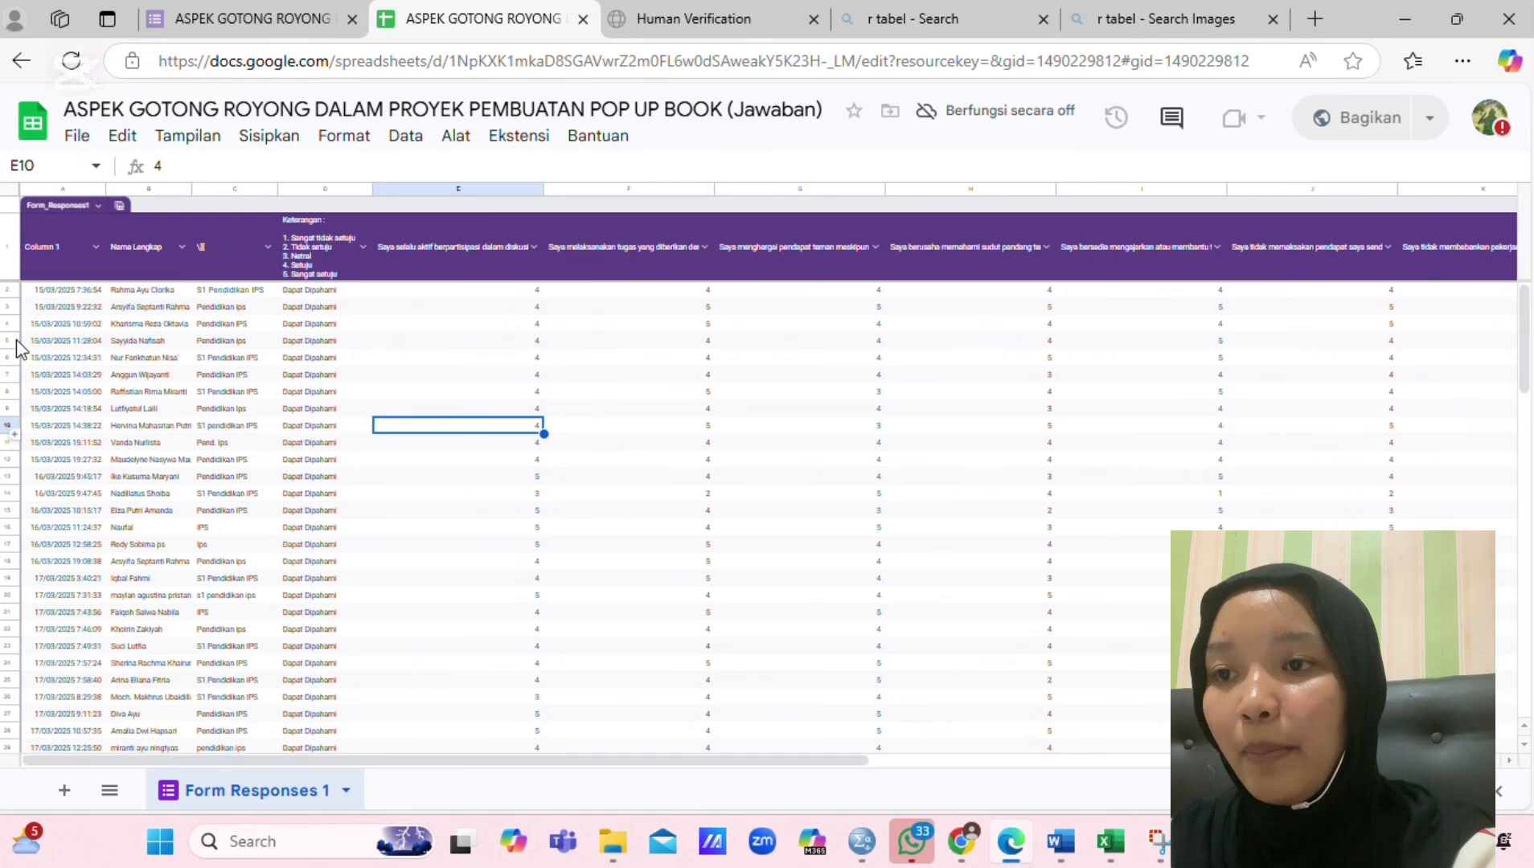
scroll(114, 601, "down", 5)
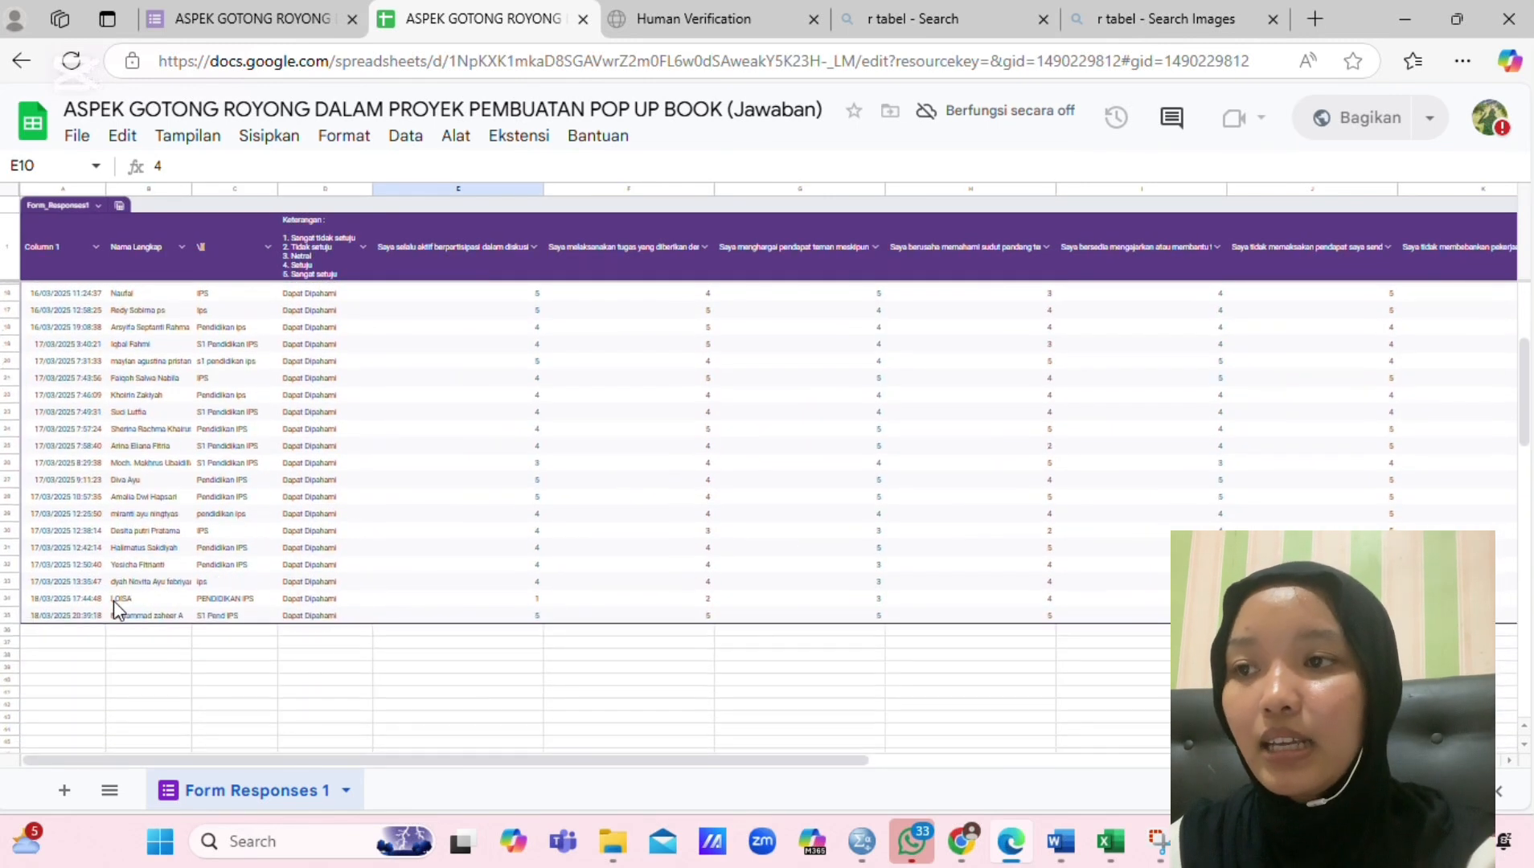
scroll(114, 601, "up", 5)
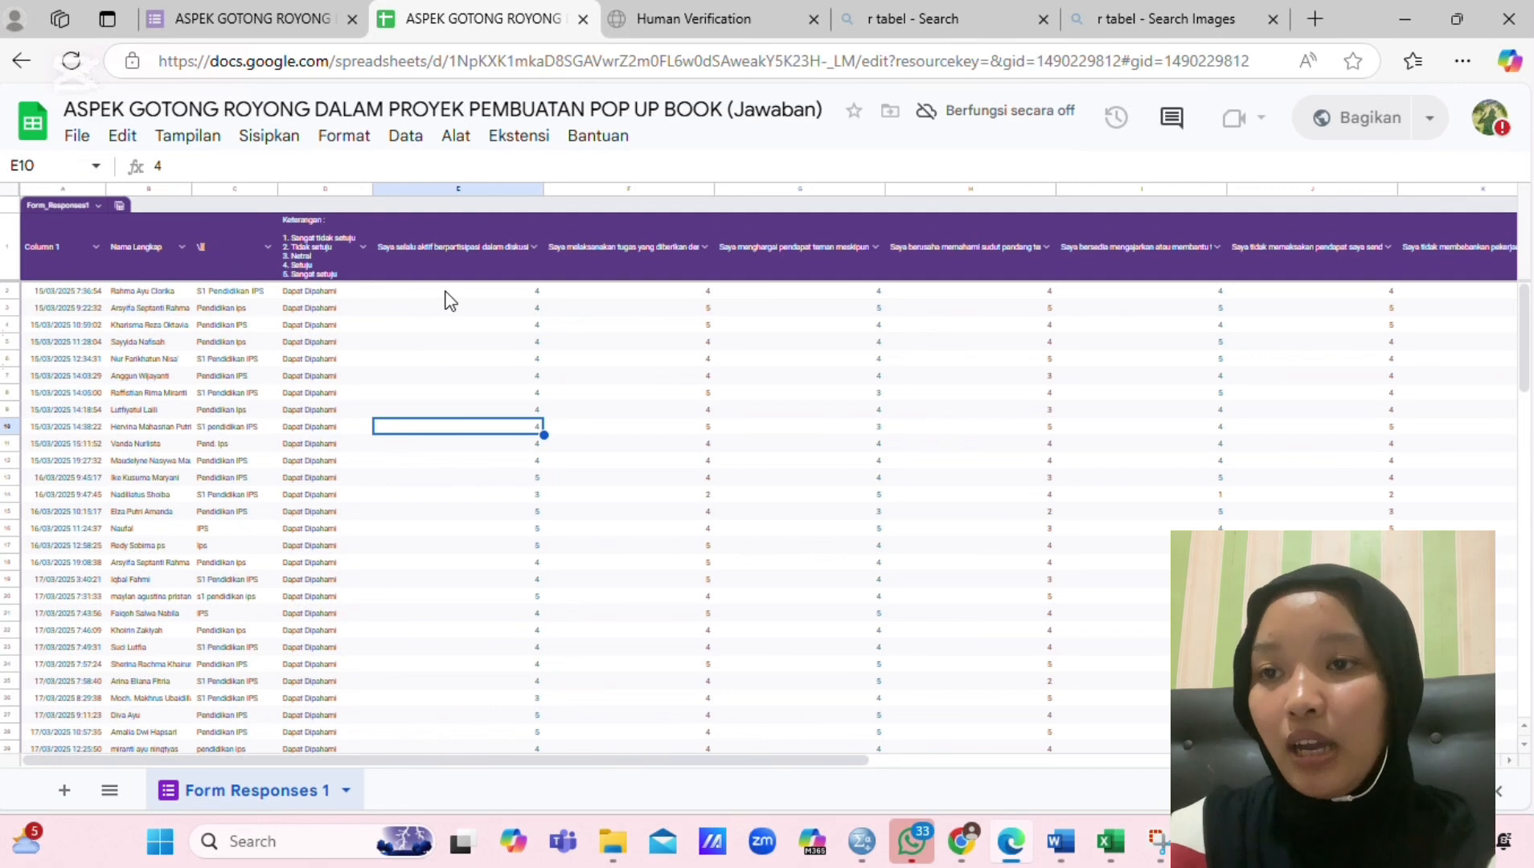
left_click_drag(450, 297, 1438, 648)
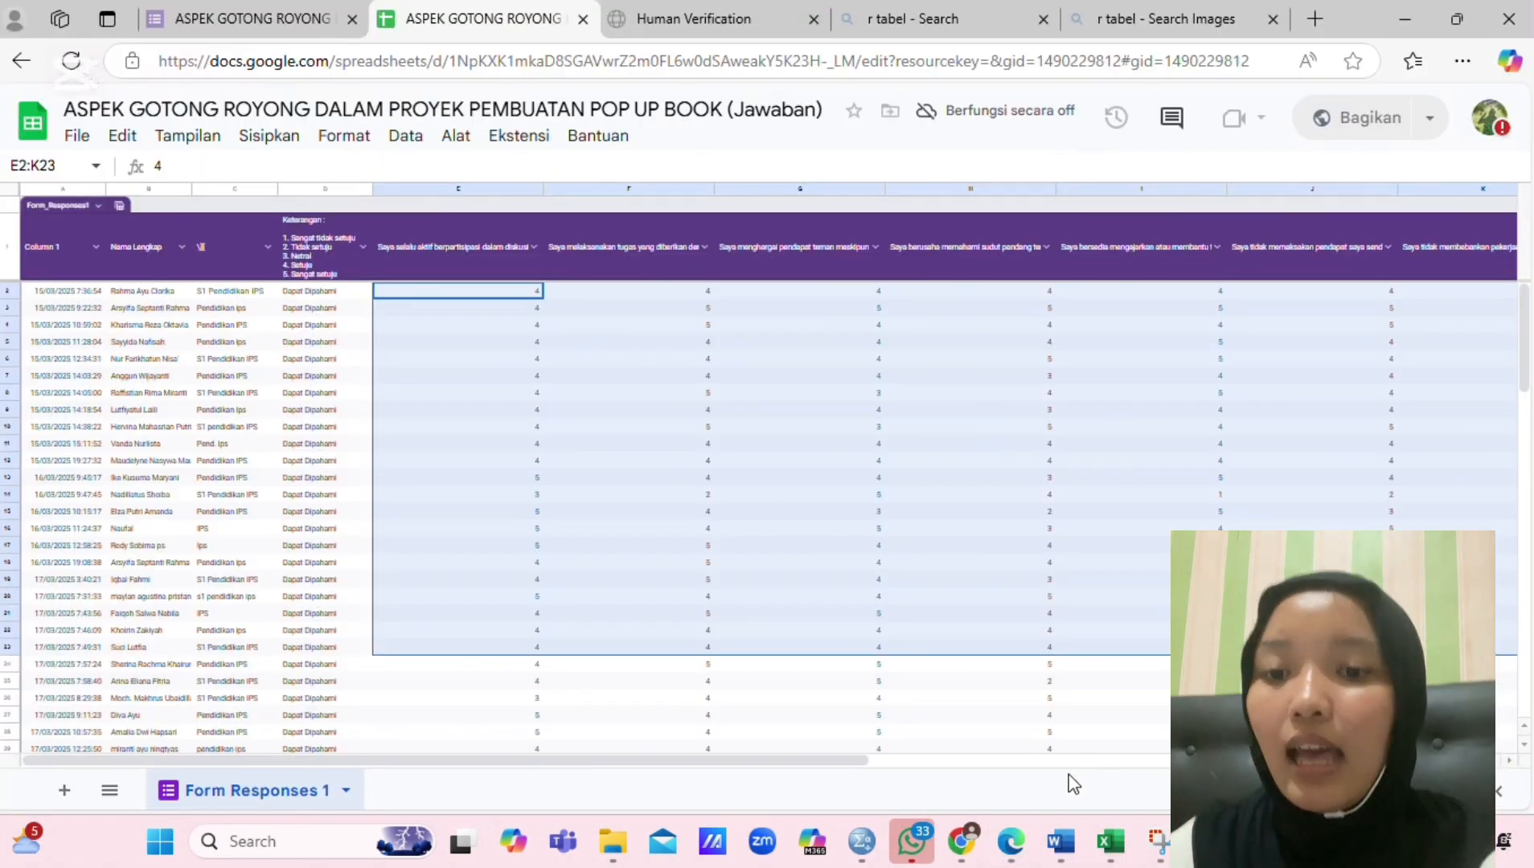
- Switch to Excel and review the soal 1 to soal 10 scores and the Total column in statistik pak bayu
left_click(1111, 840)
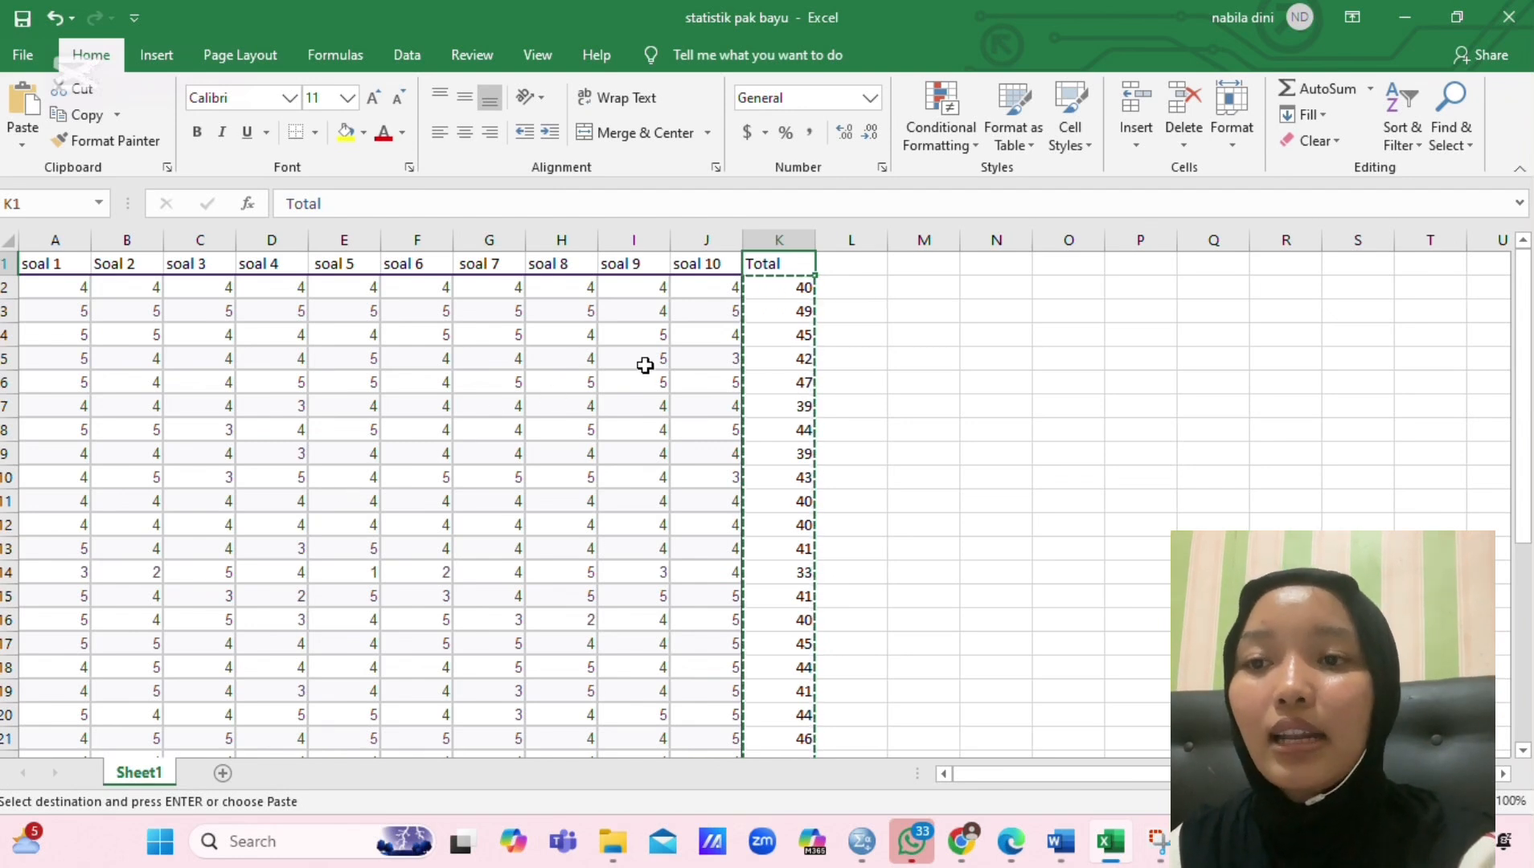
left_click(808, 538)
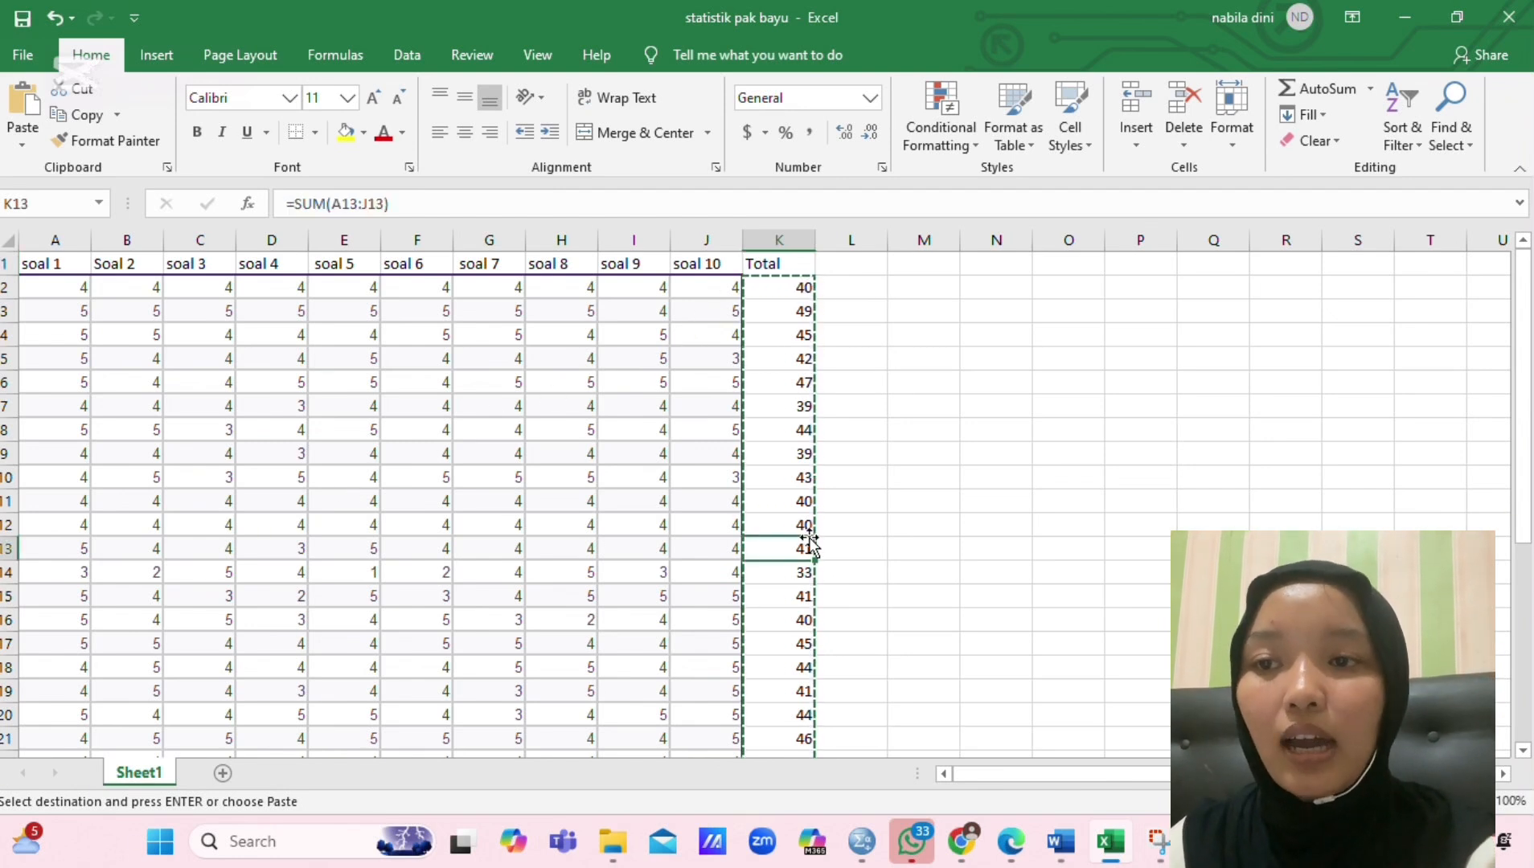
left_click(777, 267)
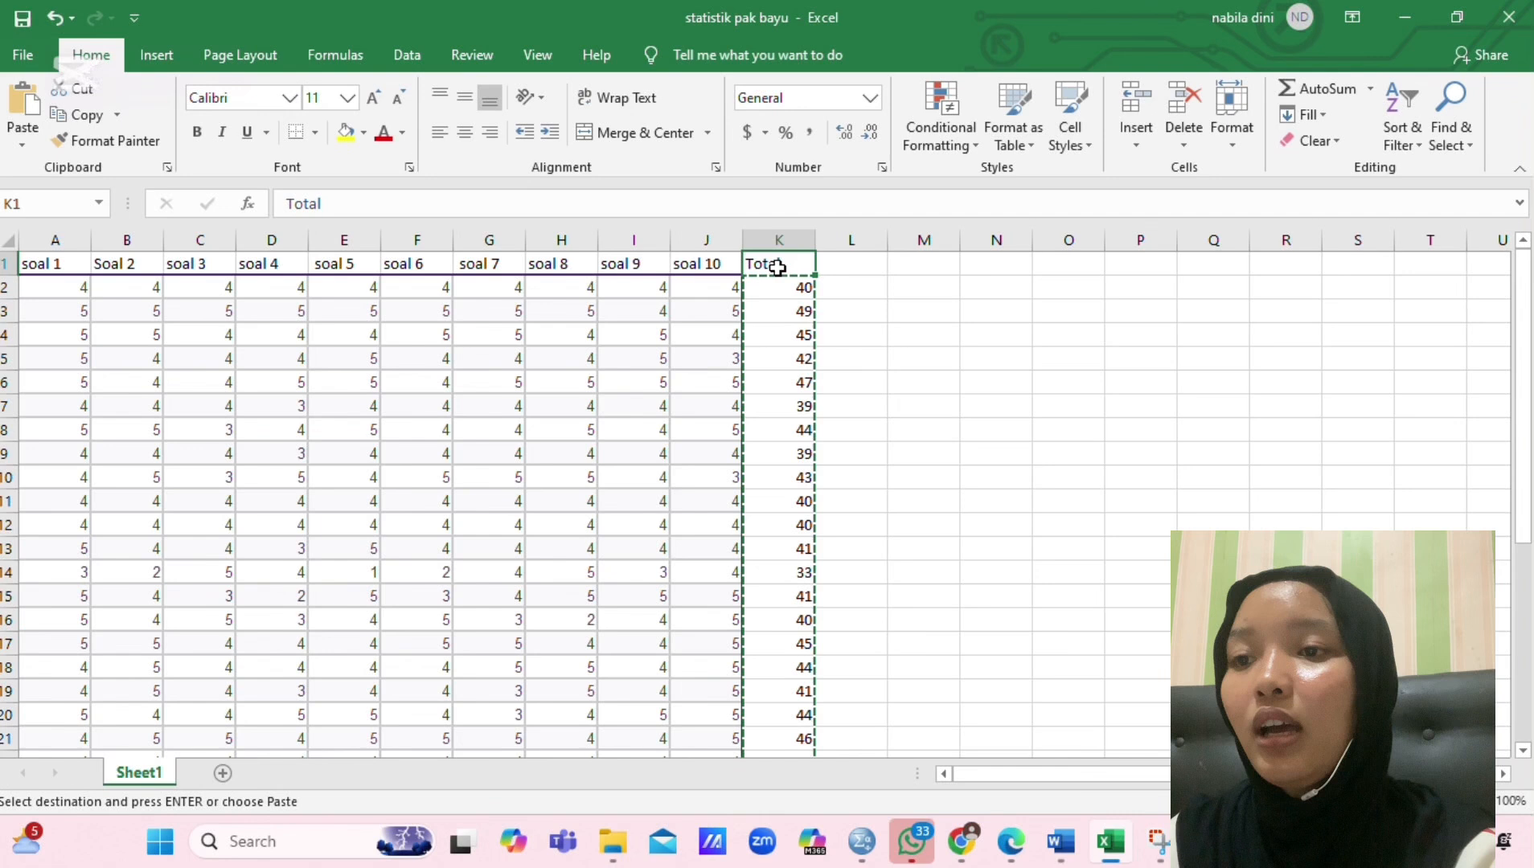
left_click(652, 358)
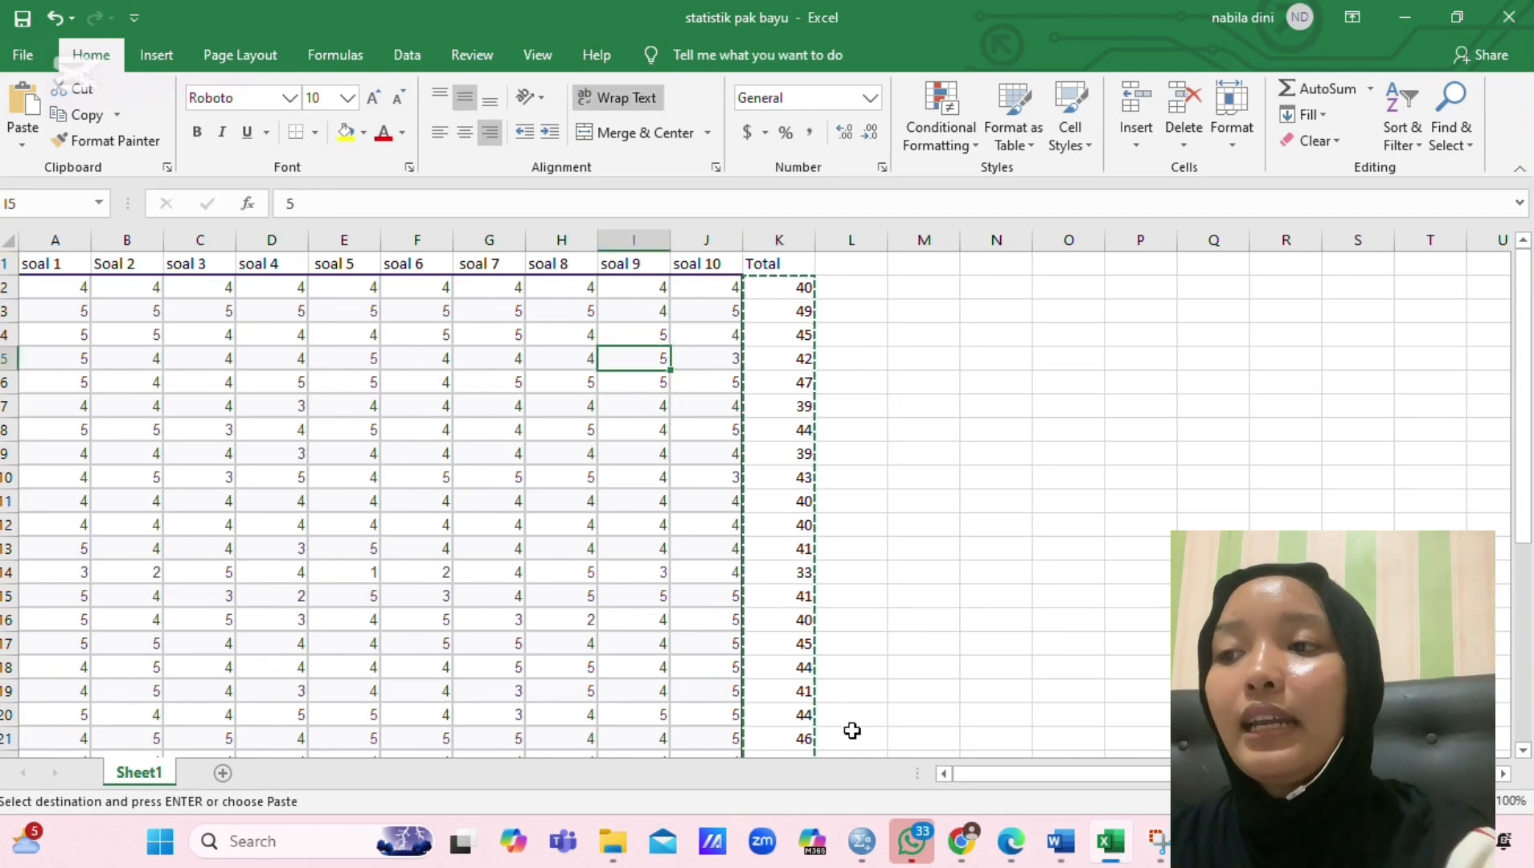
- Switch to SPSS and check the variable definitions and the entered scores for soal_1 to soal_10 and skor_total
mouse_move(862, 860)
left_click(873, 757)
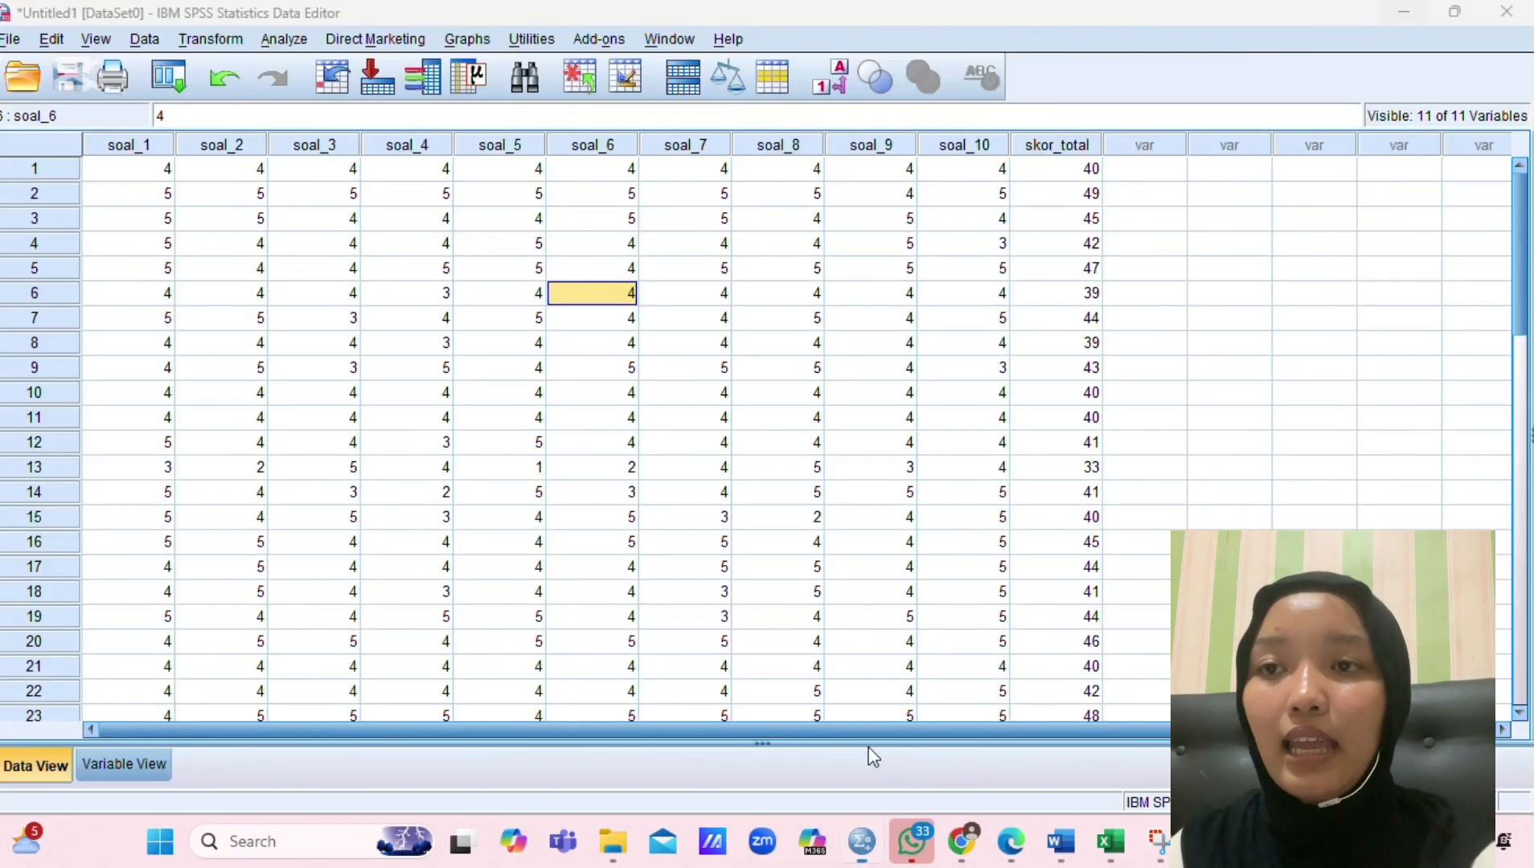
left_click(100, 762)
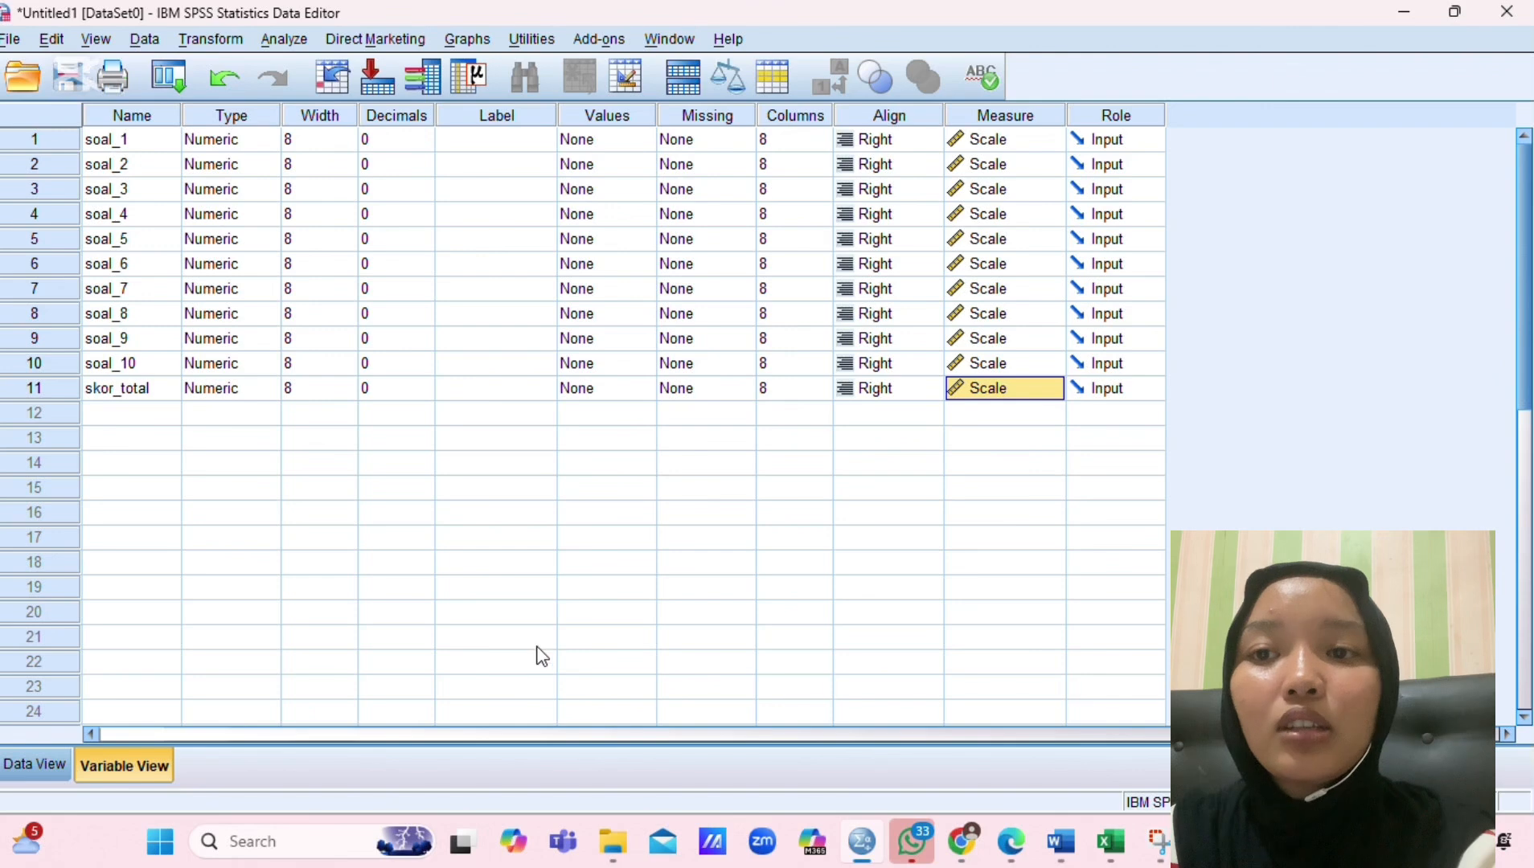
left_click(34, 762)
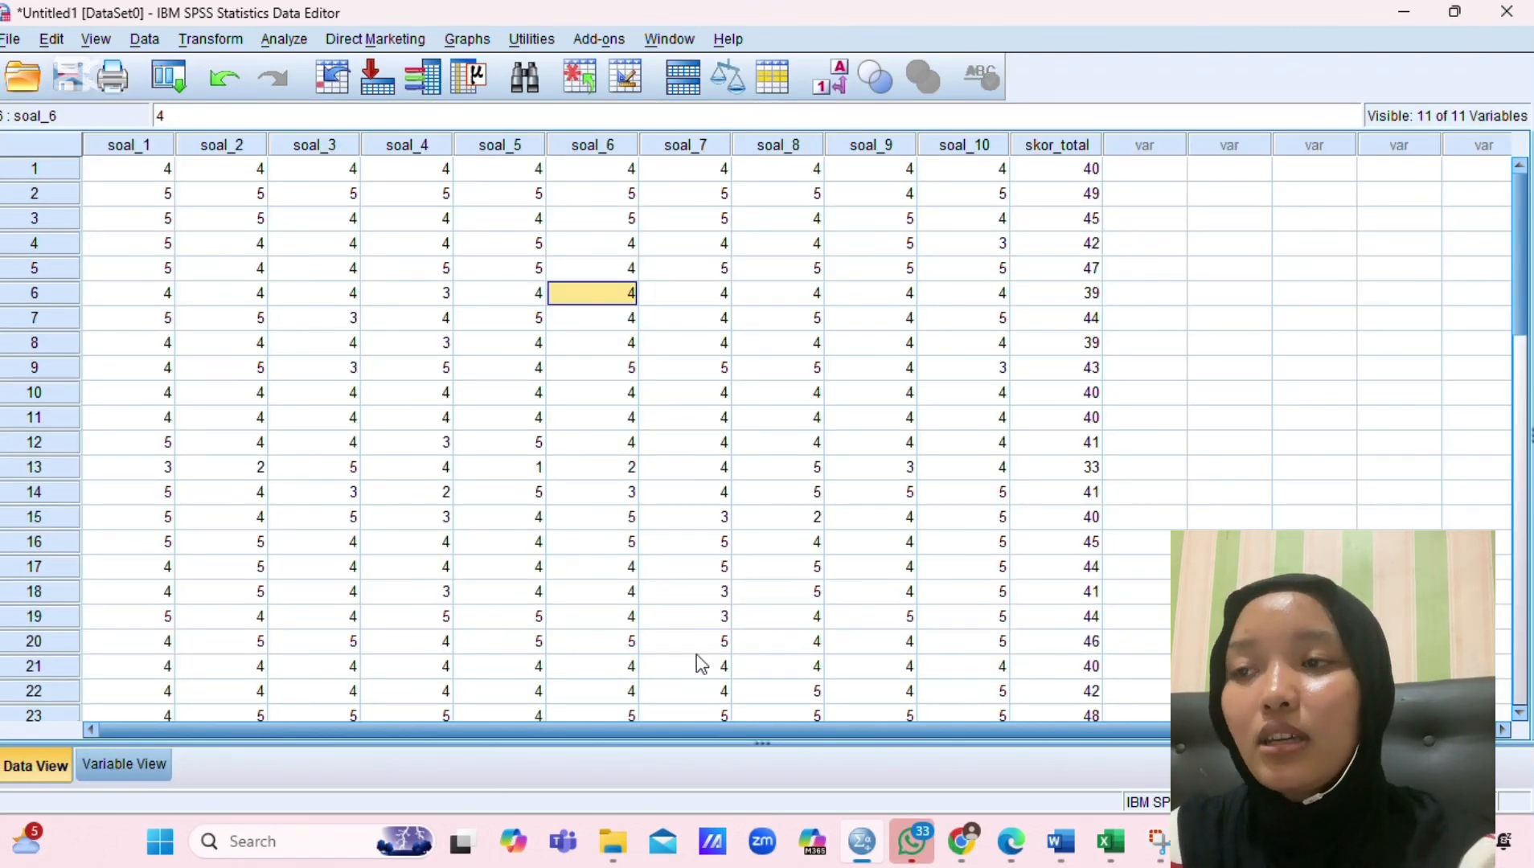
left_click(602, 344)
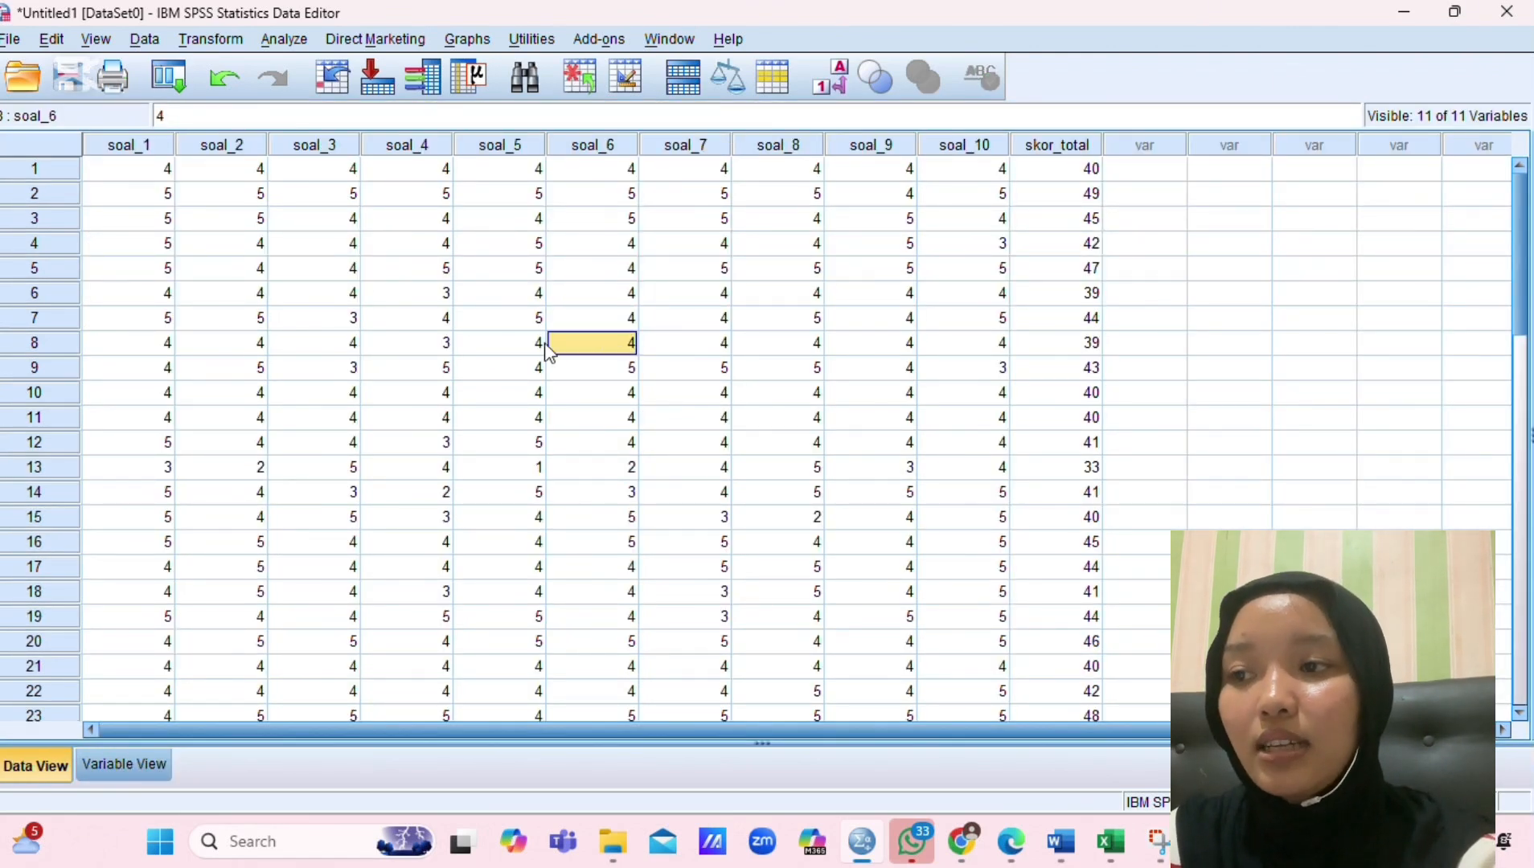
left_click(157, 169)
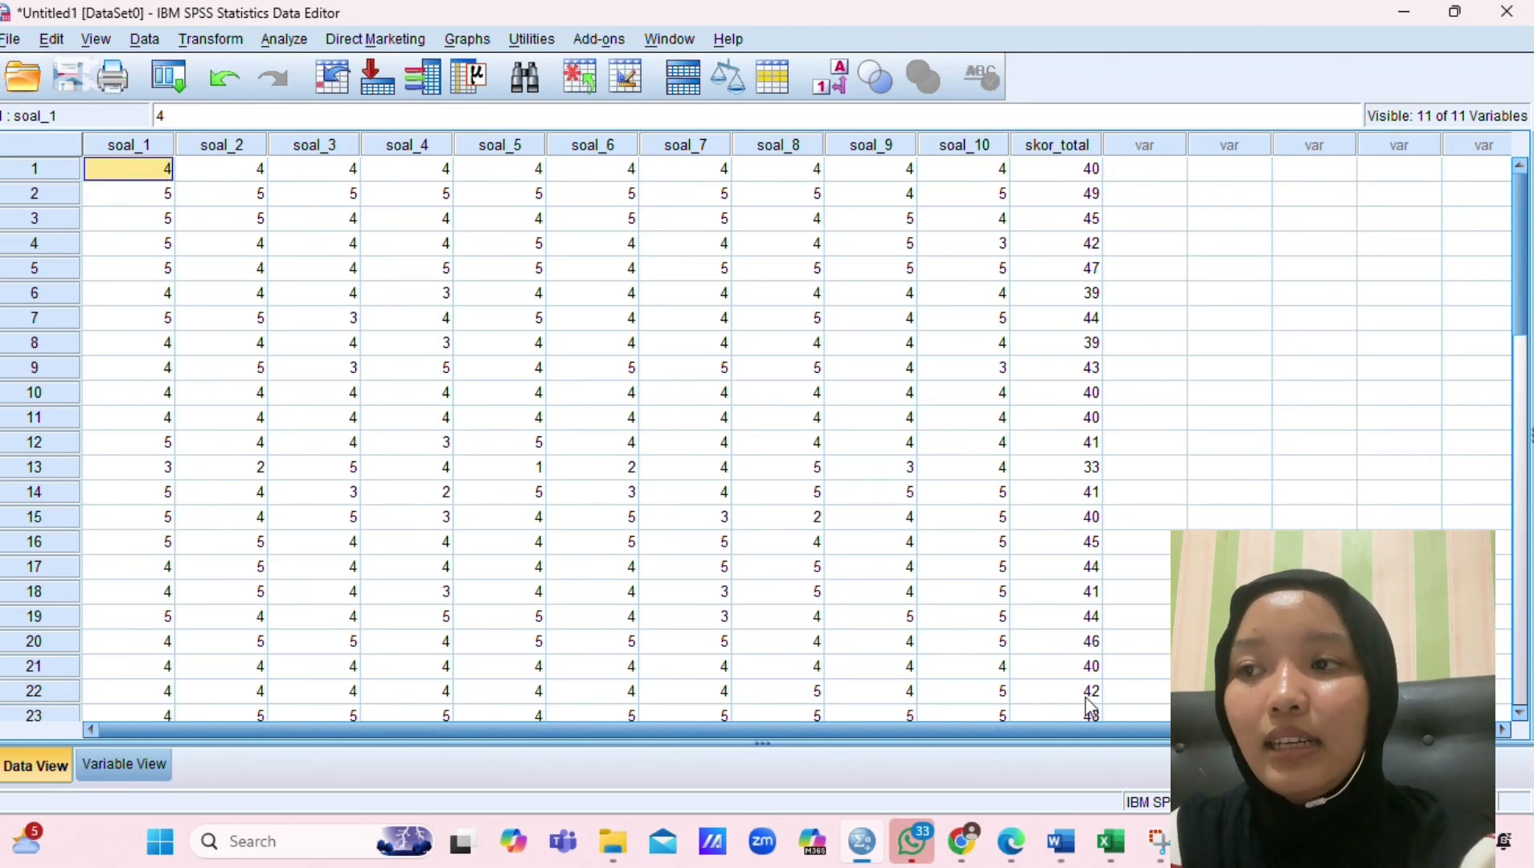
- Compare the score table in Excel with the SPSS data, inspecting the options for pasting scores into SPSS
left_click(1117, 860)
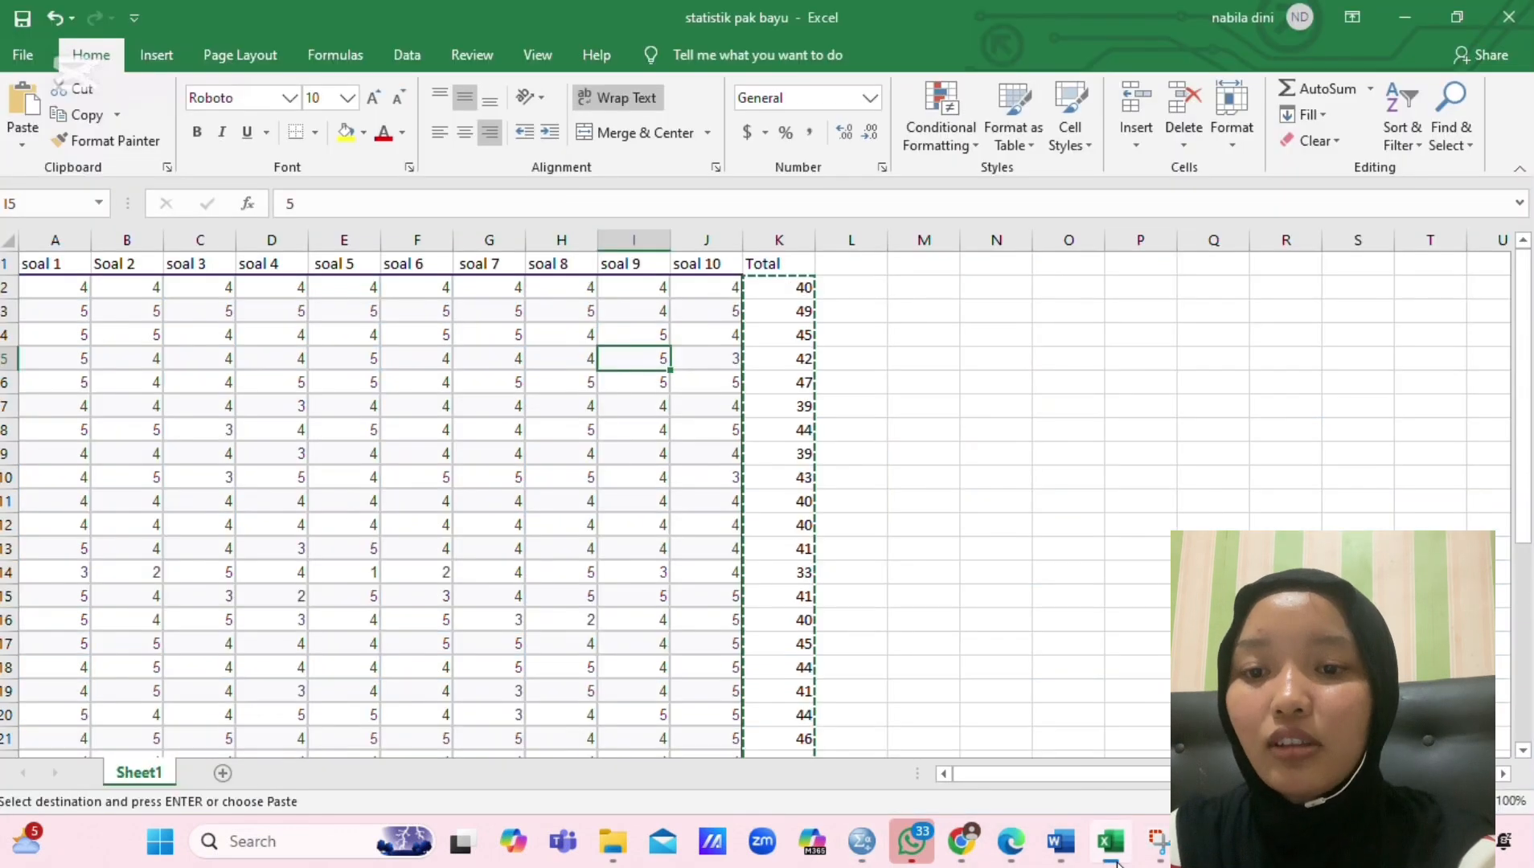
left_click(857, 841)
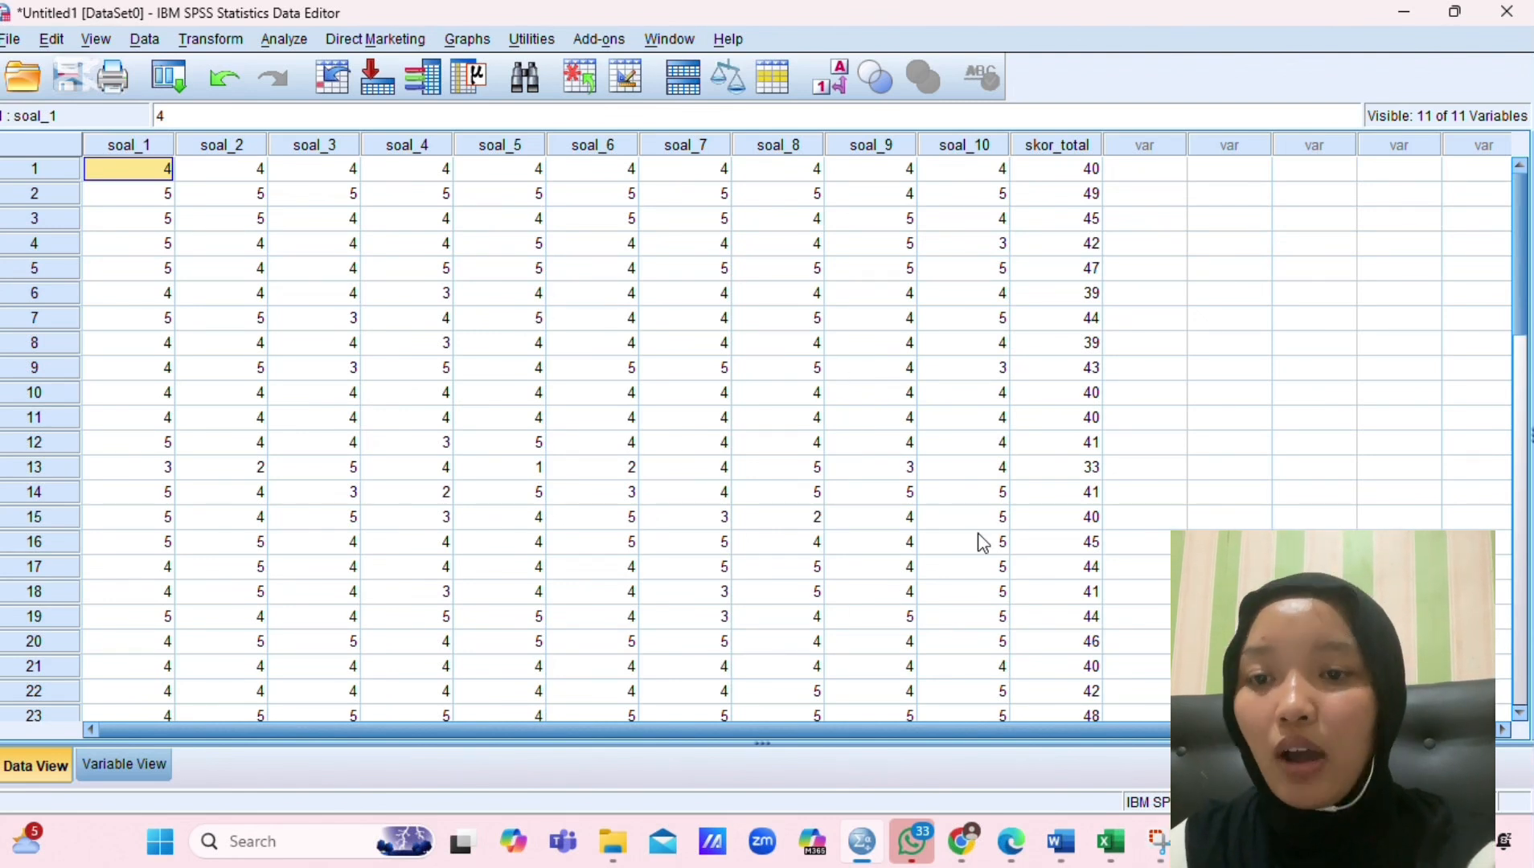
right_click(264, 223)
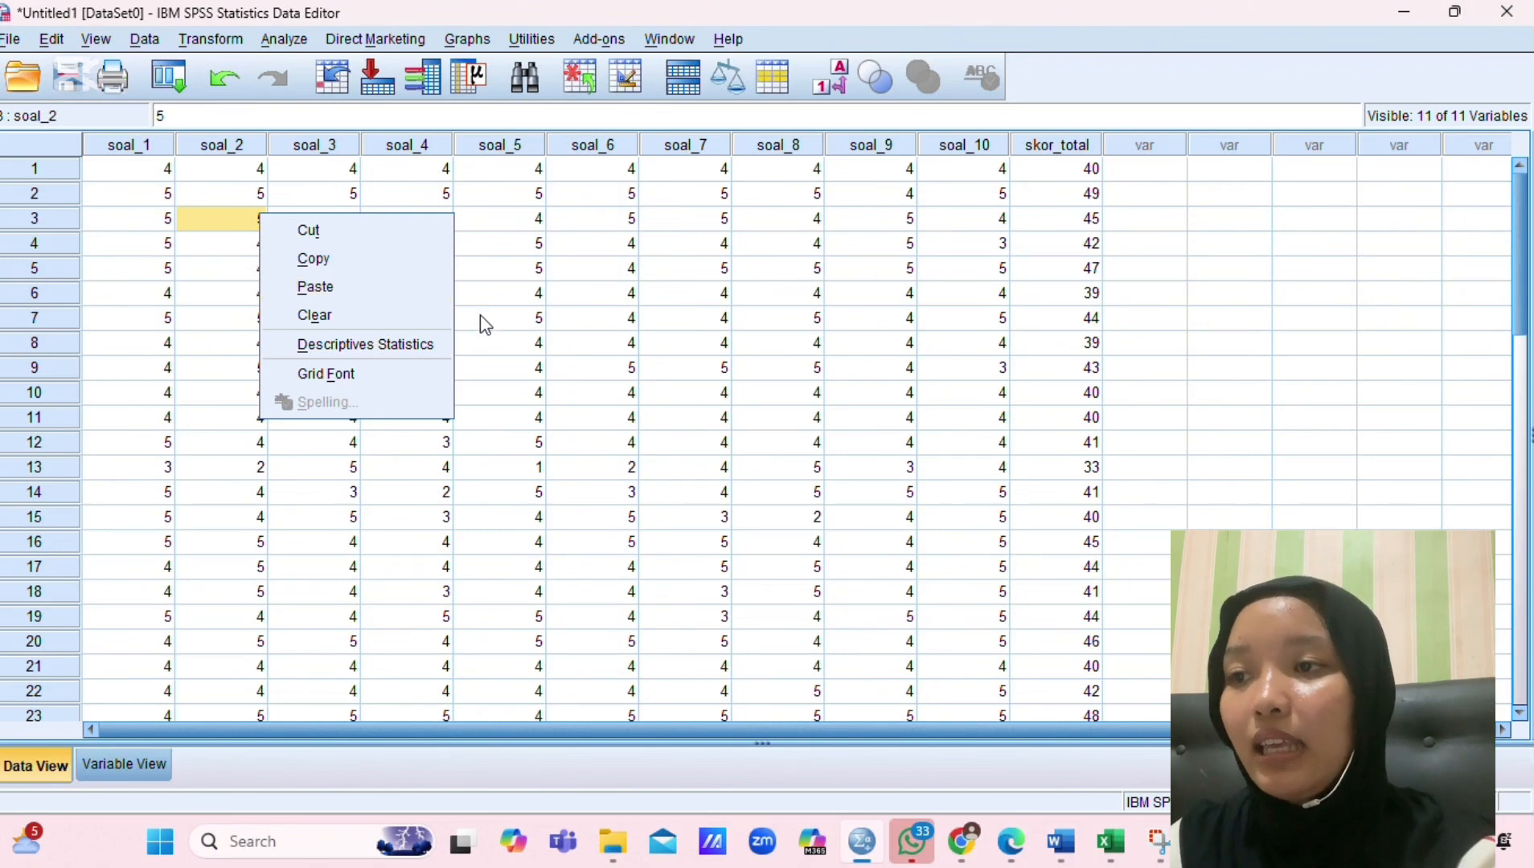
left_click(532, 344)
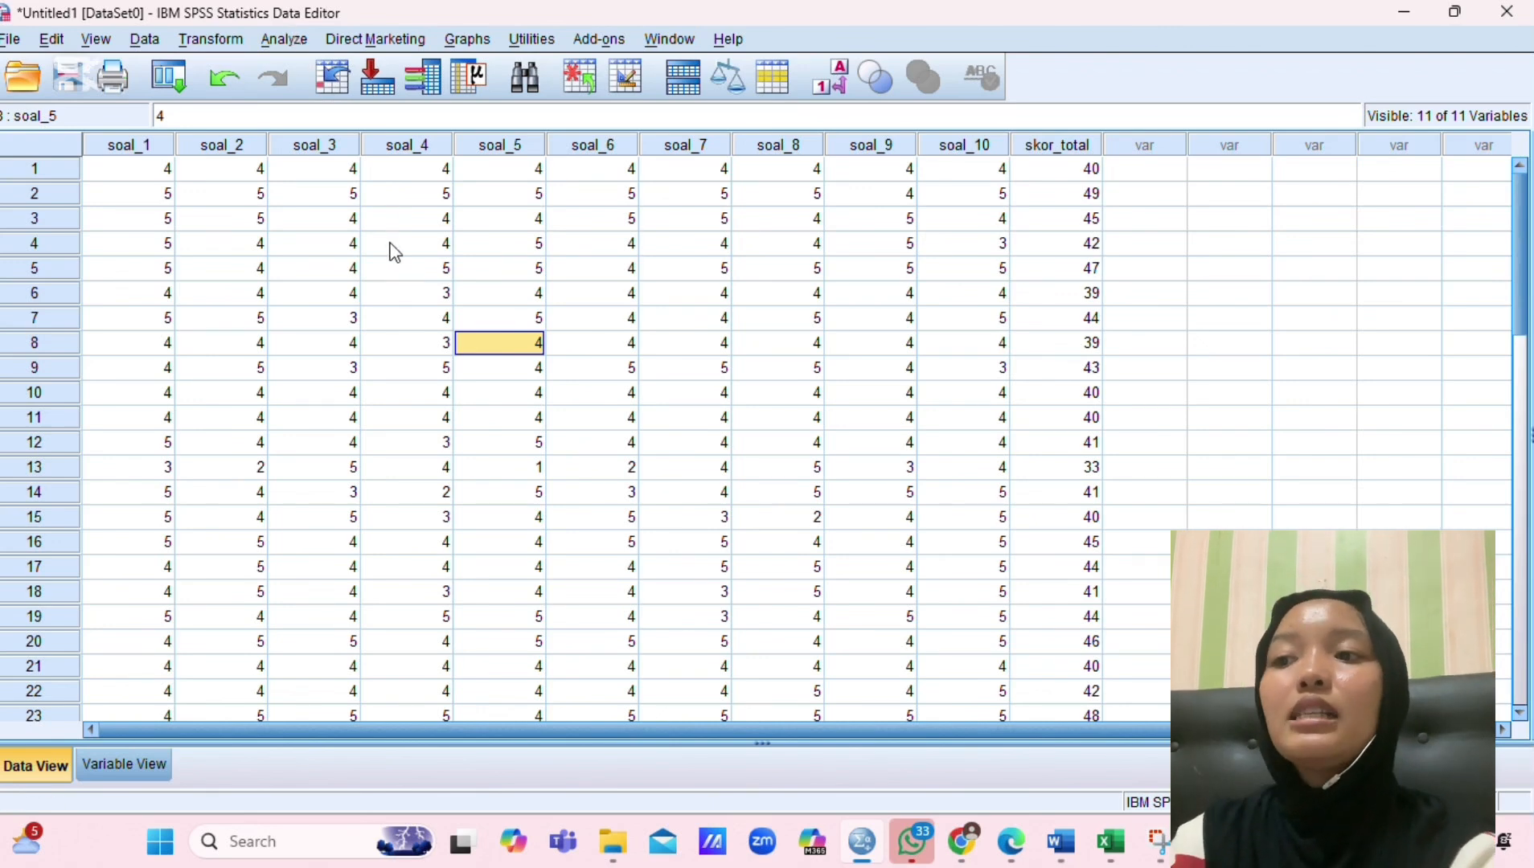
- Run a two-tailed Pearson bivariate correlation on soal_1 to soal_10 and skor_total, flagging significant correlations
left_click(283, 38)
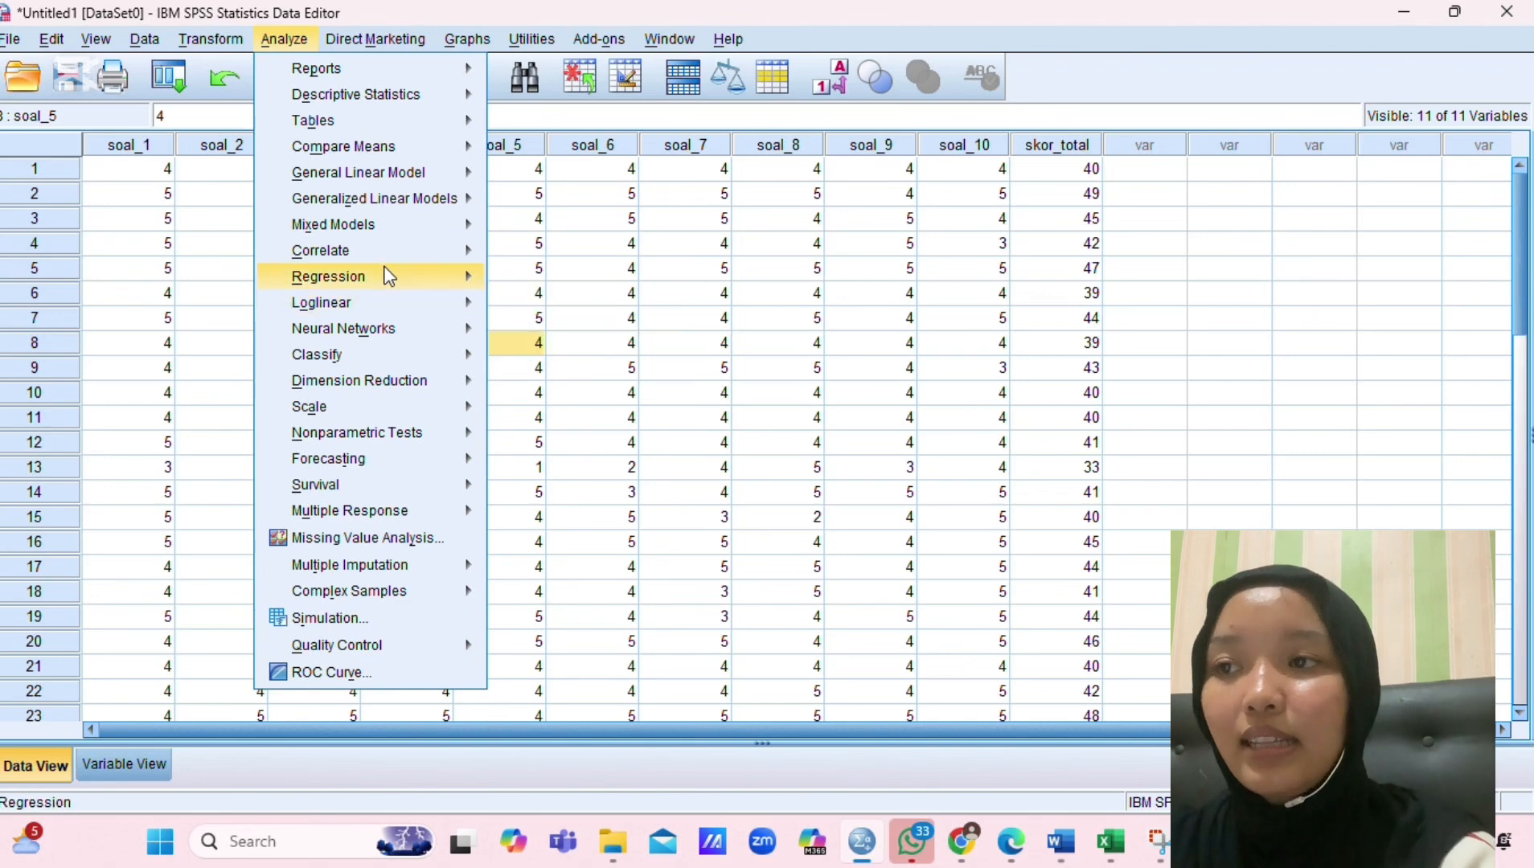
mouse_move(480, 273)
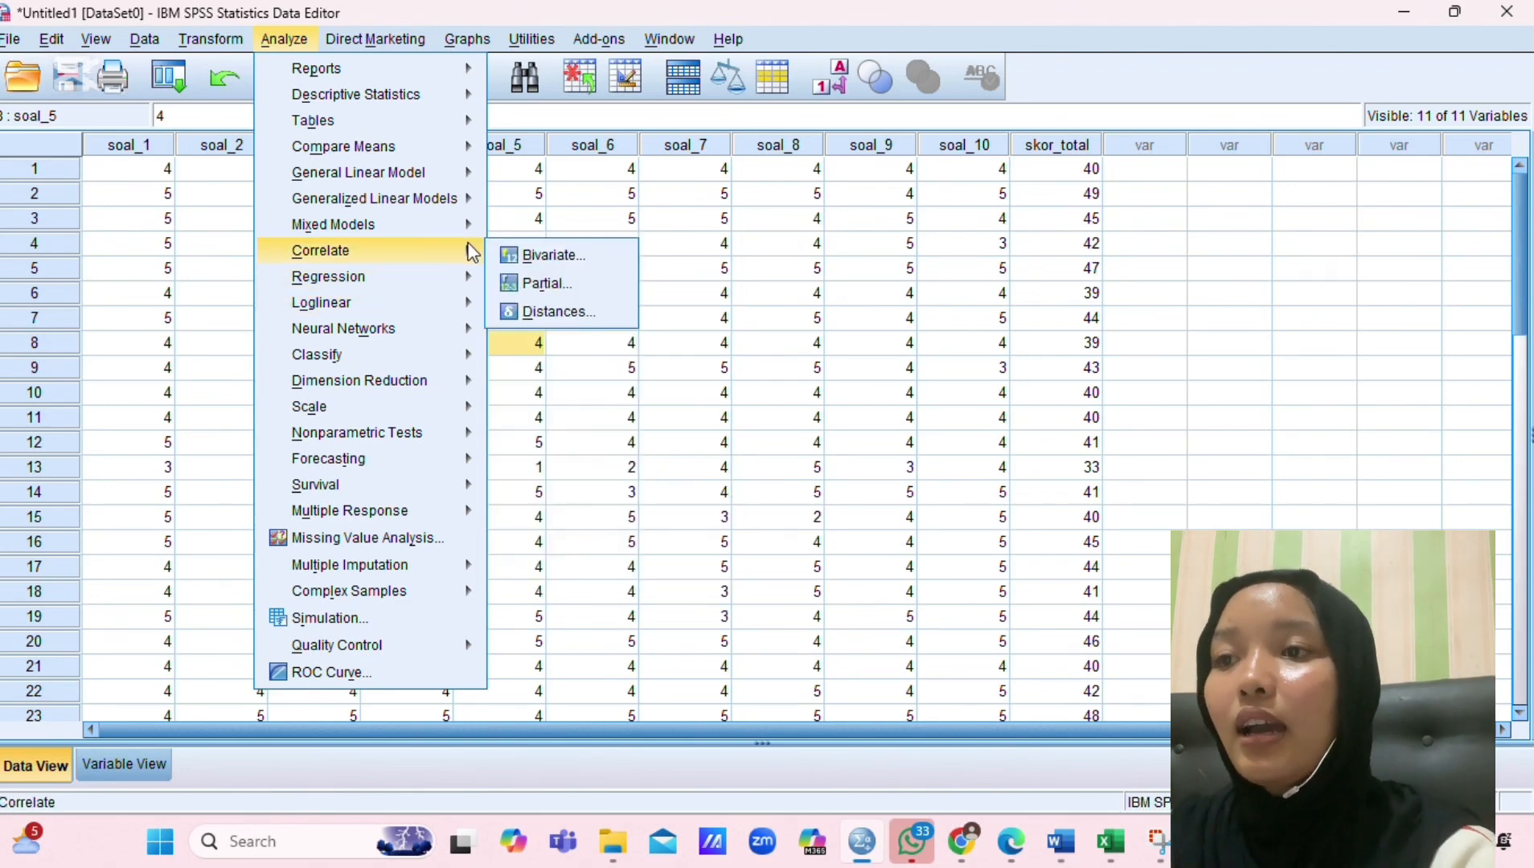
left_click(528, 257)
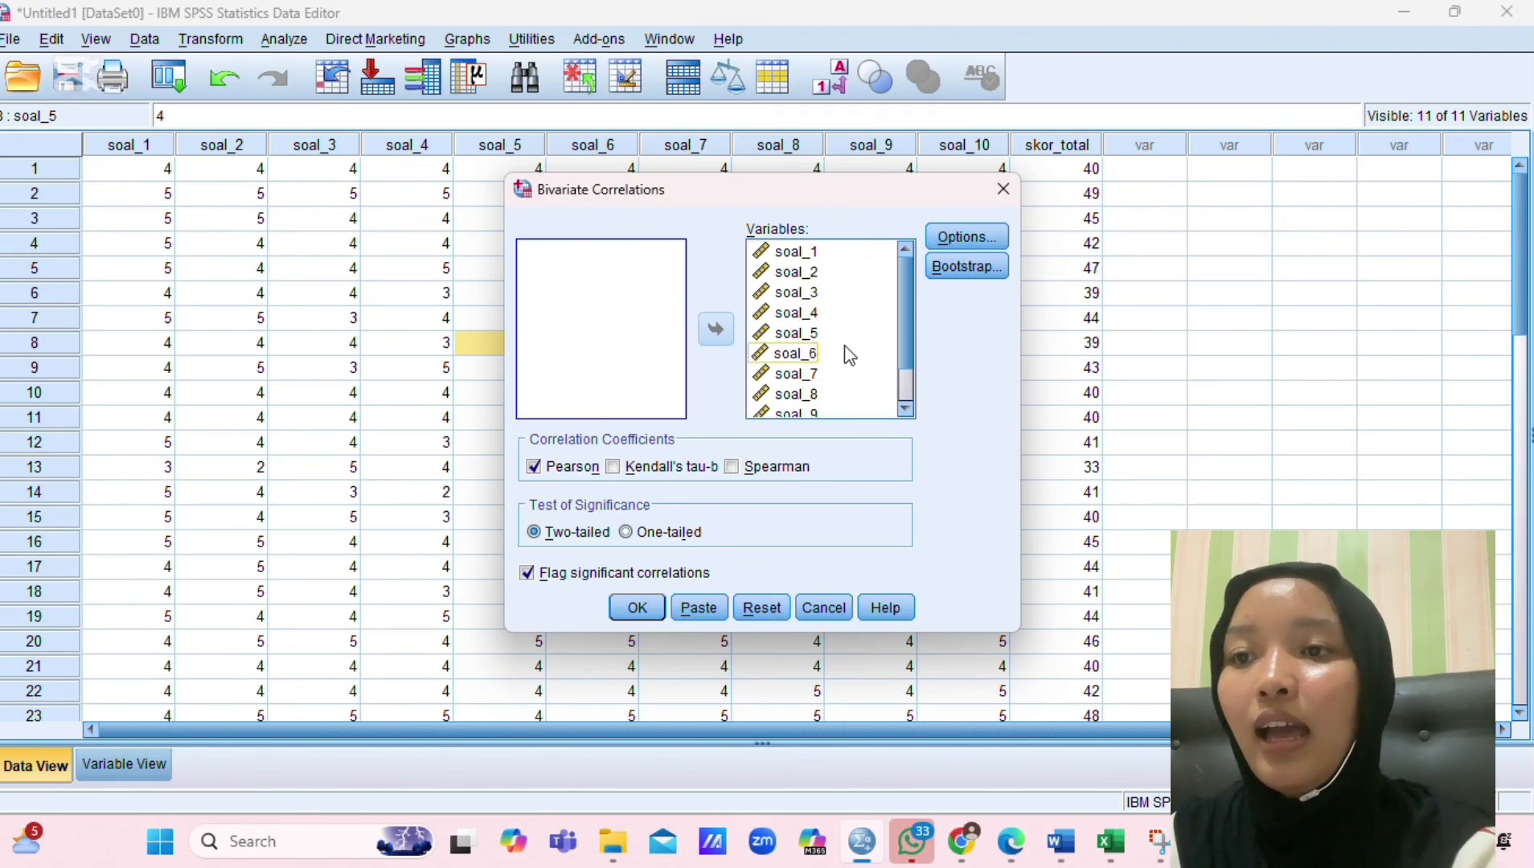
scroll(798, 373, "down", 1)
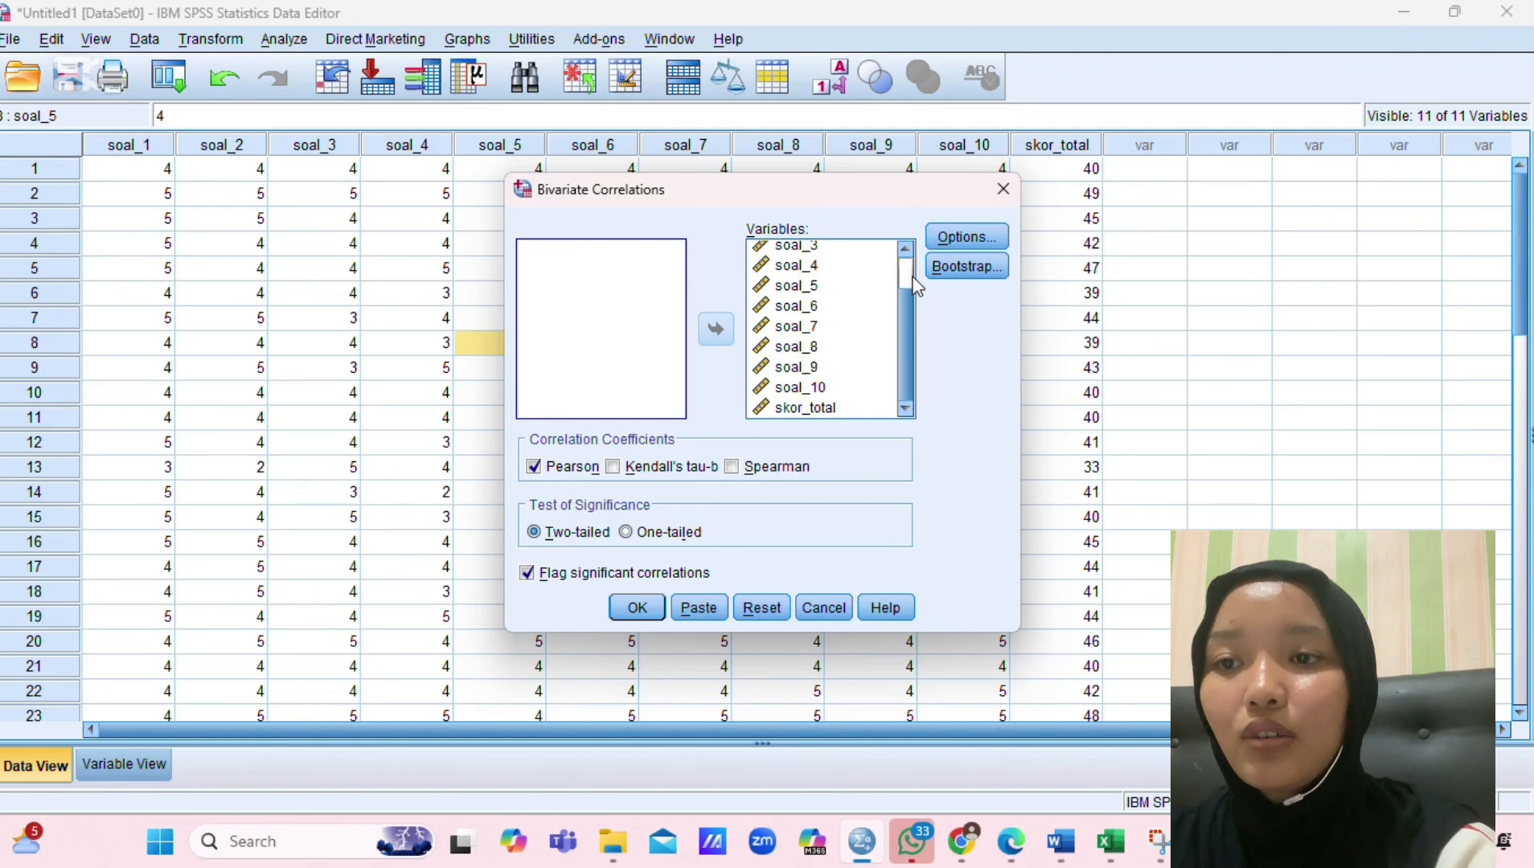
scroll(818, 329, "up", 1)
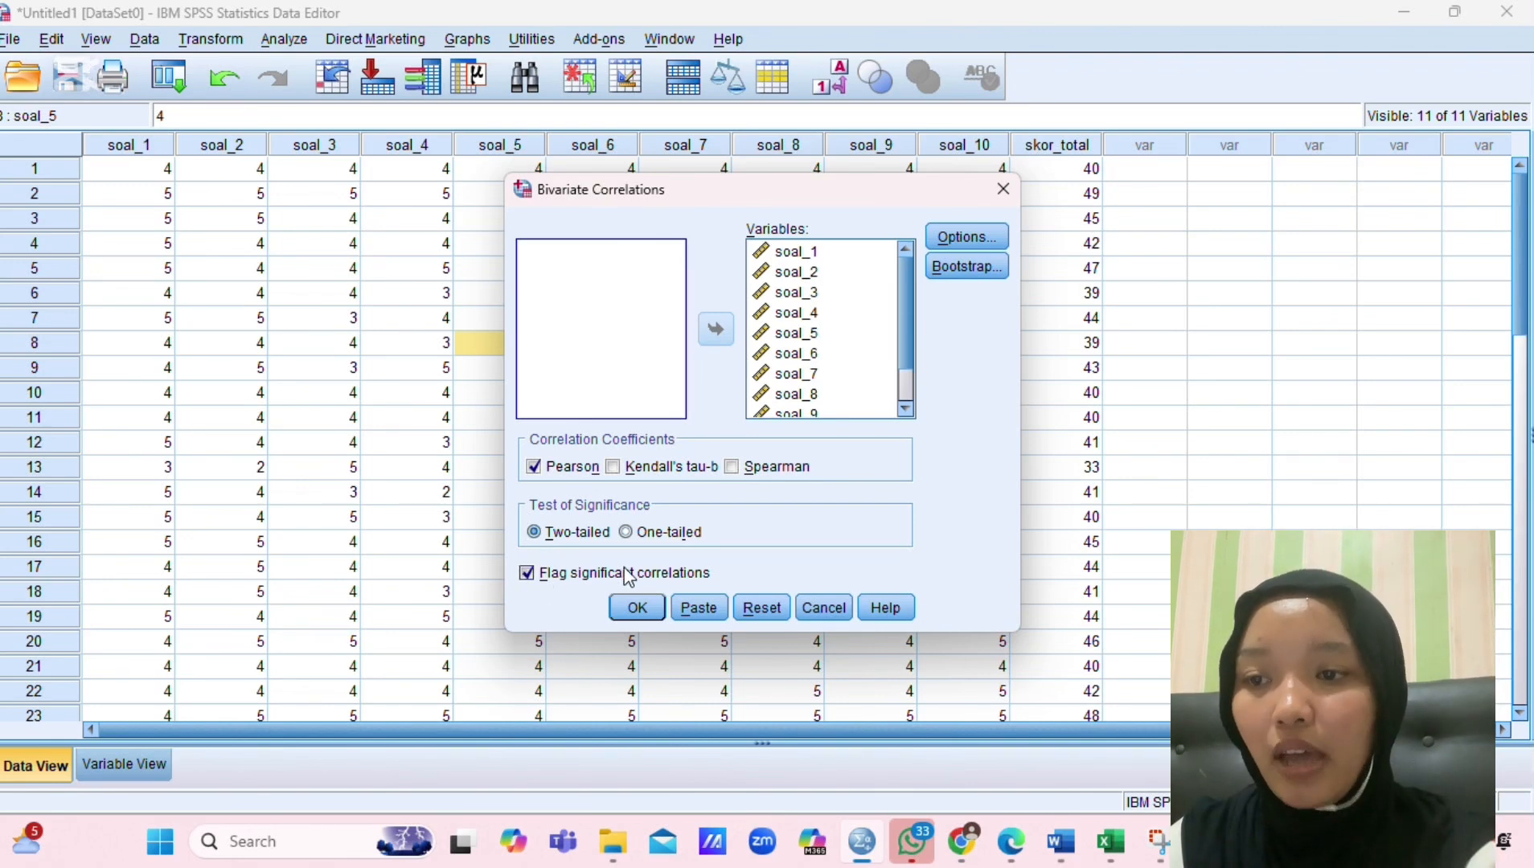
left_click(628, 612)
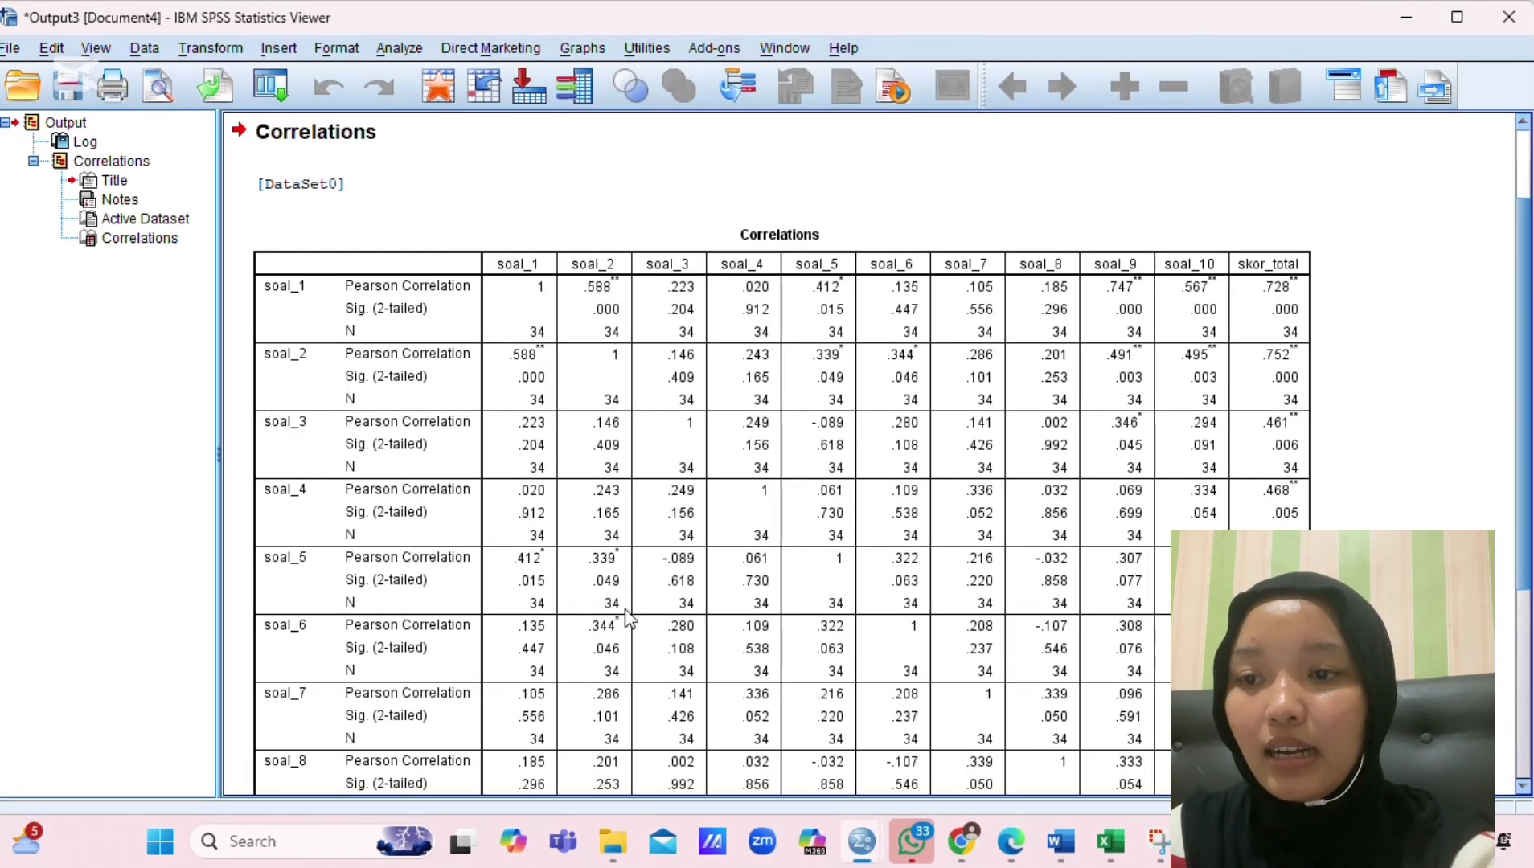
- Examine the Correlations output table, including each item's Pearson correlation with skor_total and the significance notes
left_click(628, 619)
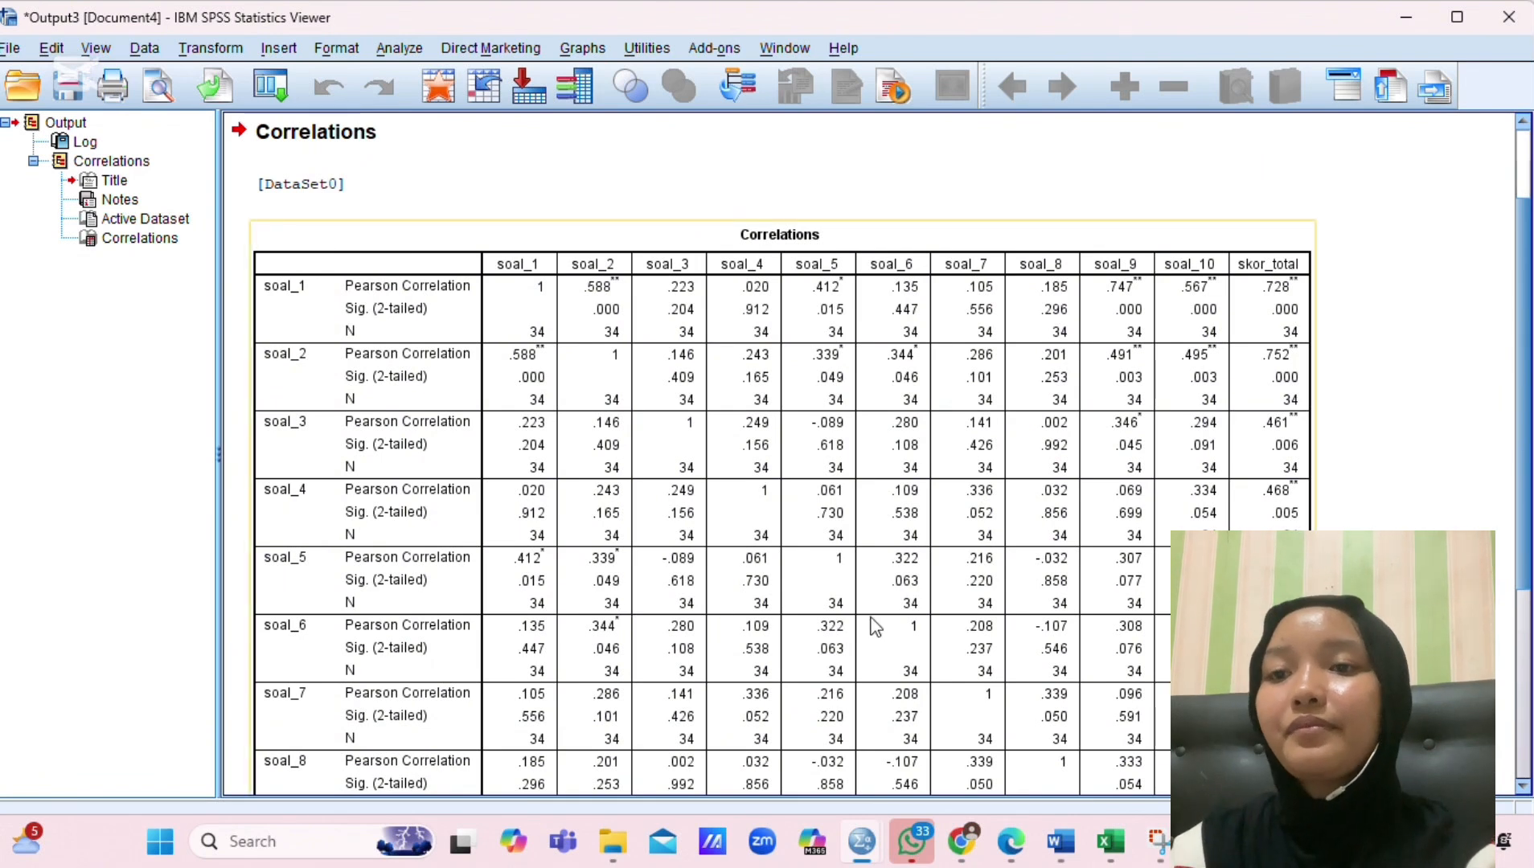
scroll(933, 612, "down", 4)
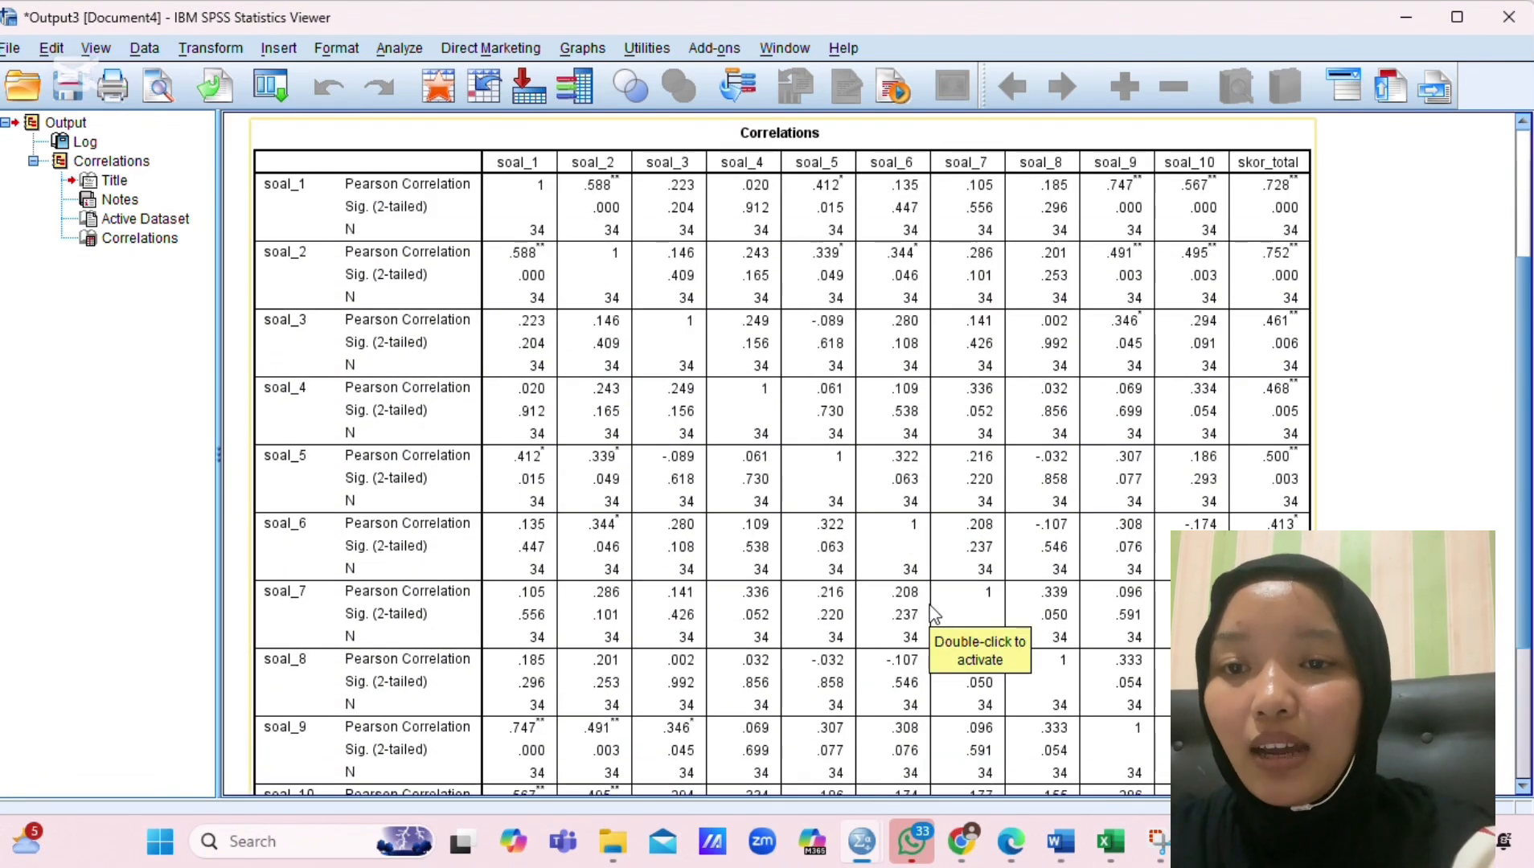
scroll(932, 613, "down", 3)
scroll(932, 612, "up", 4)
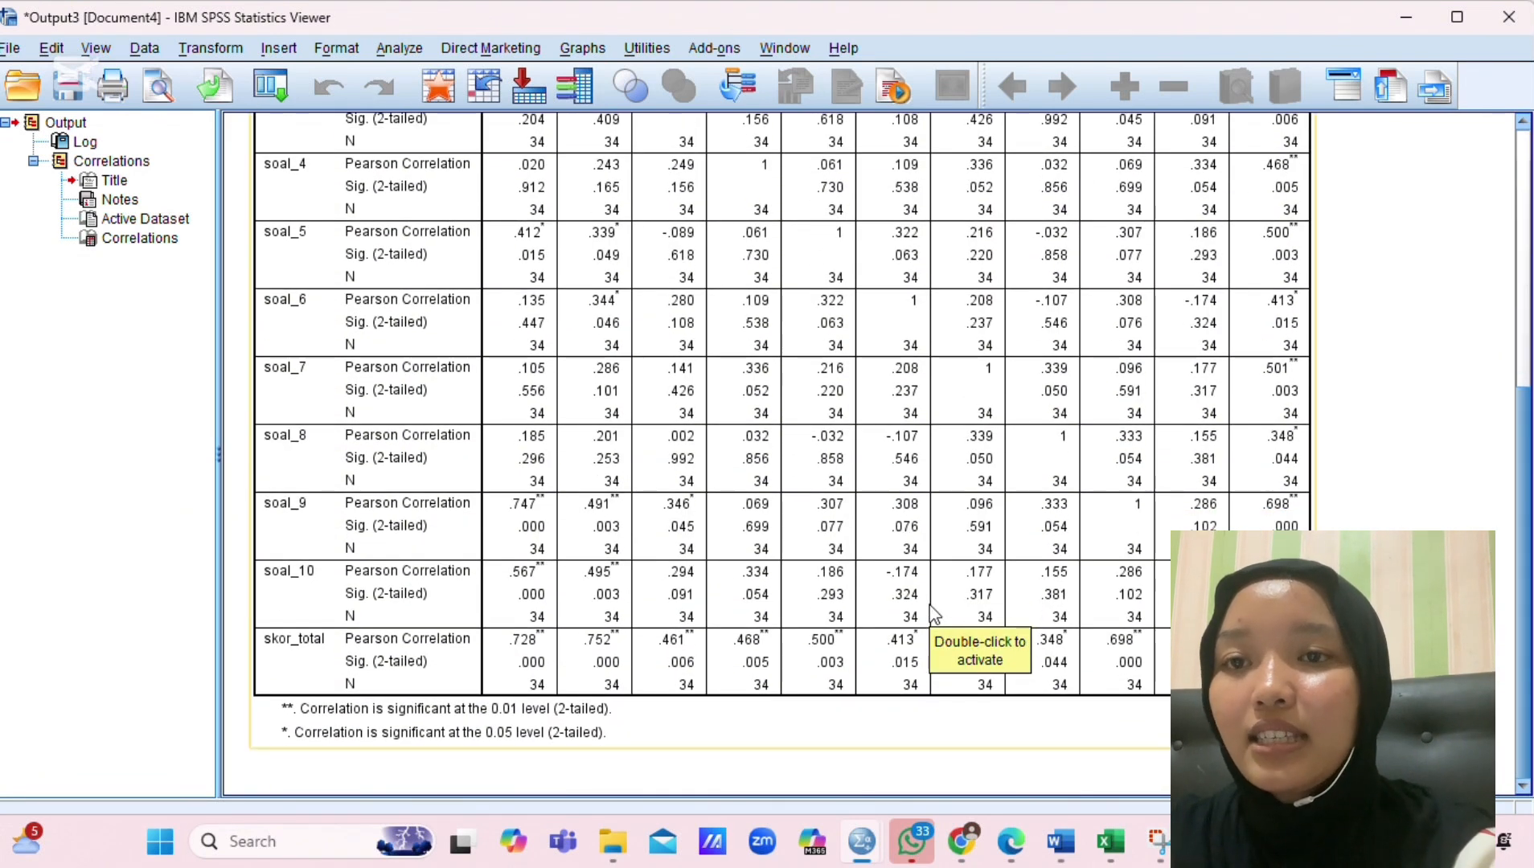
scroll(932, 613, "up", 2)
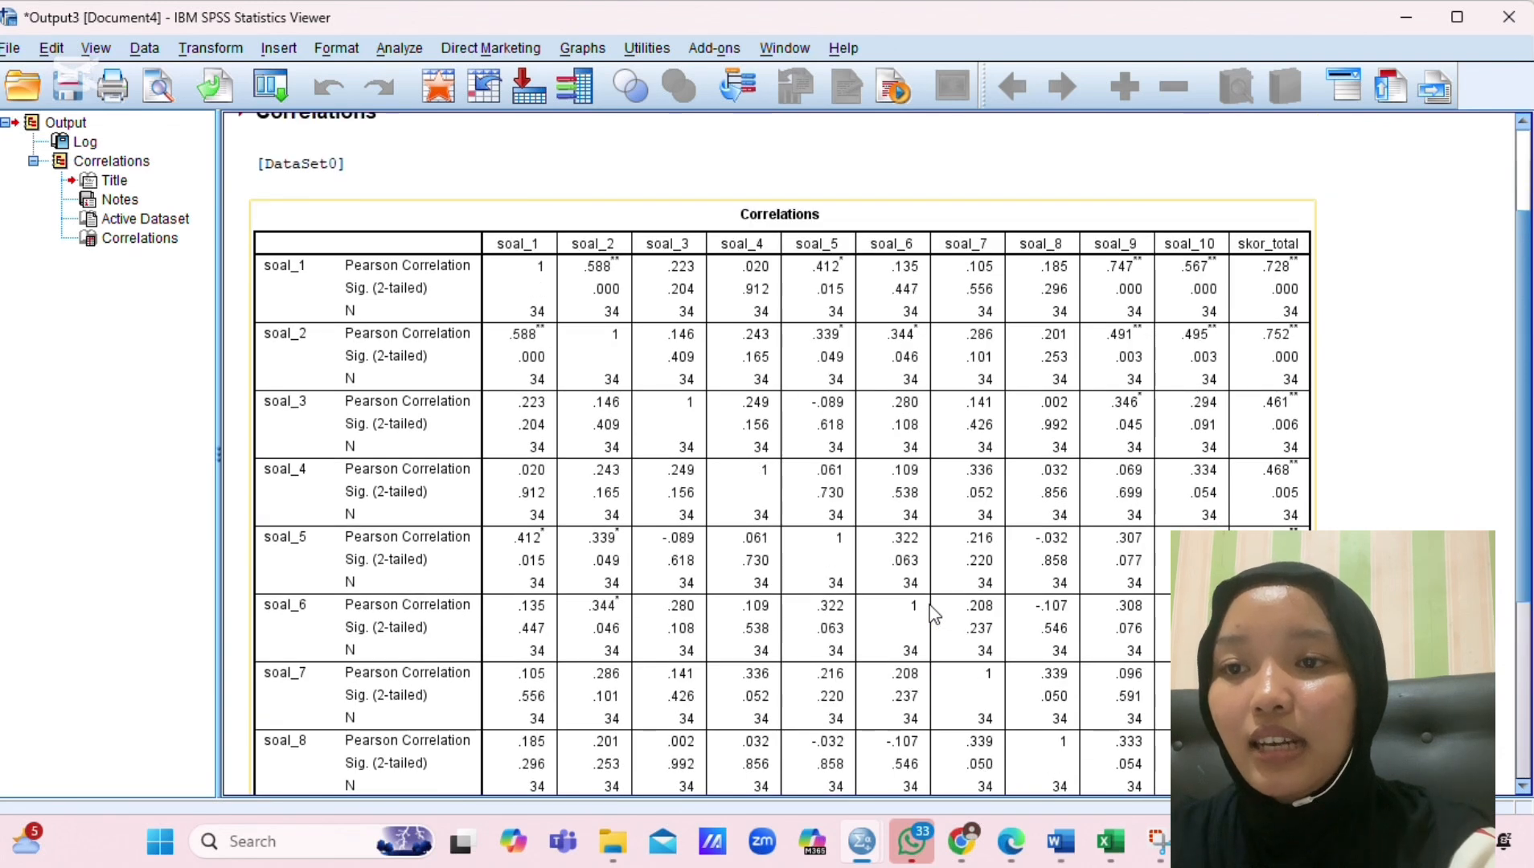
scroll(932, 613, "up", 2)
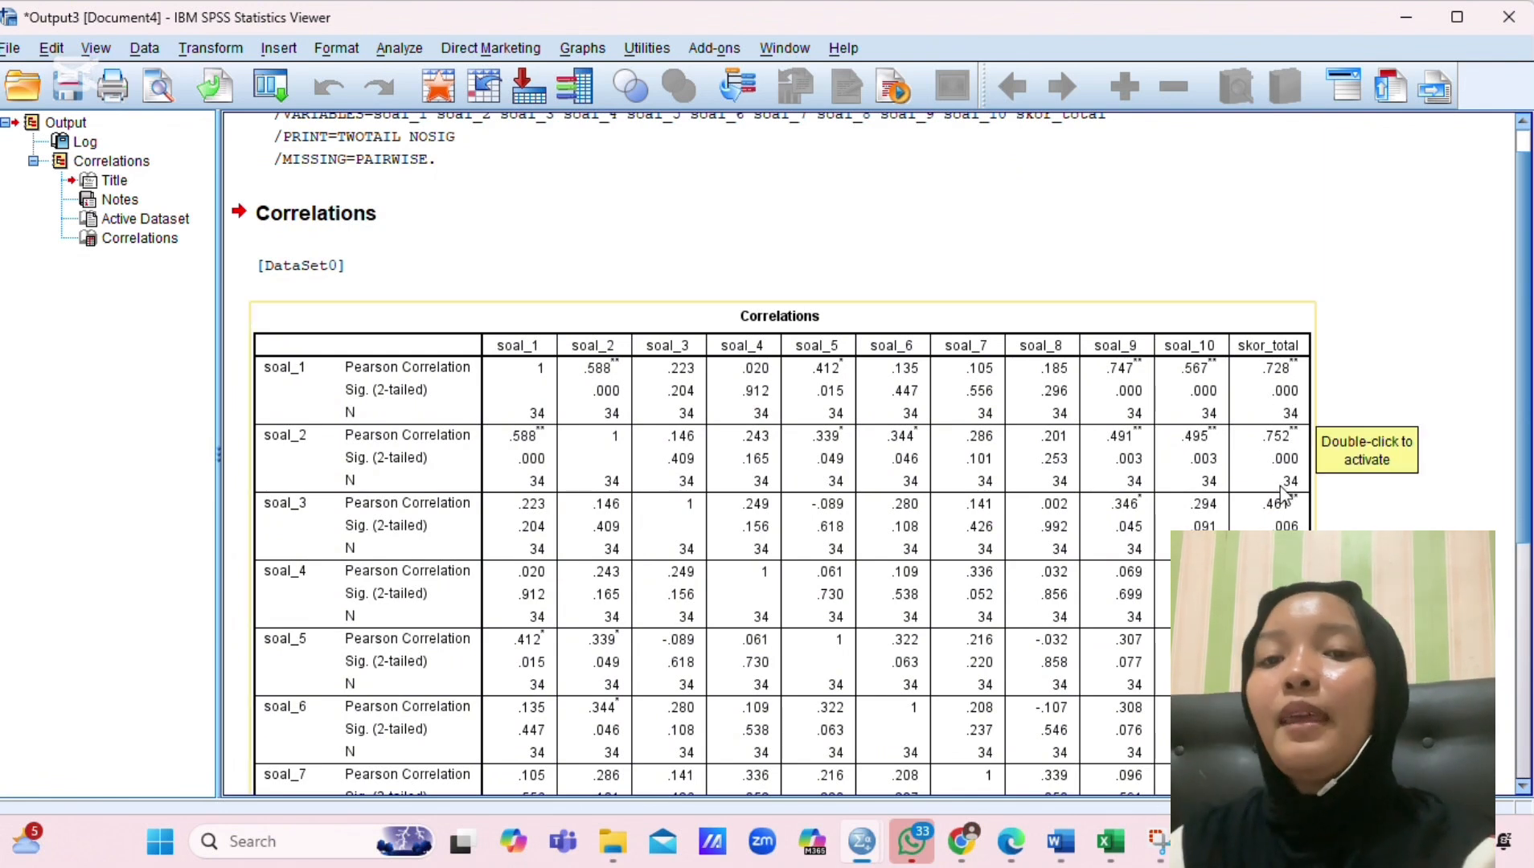
- Read the r hitung versus r tabel validity rules in the Word document, and return to the SPSS Correlations table to check the skor_total column
mouse_move(1114, 841)
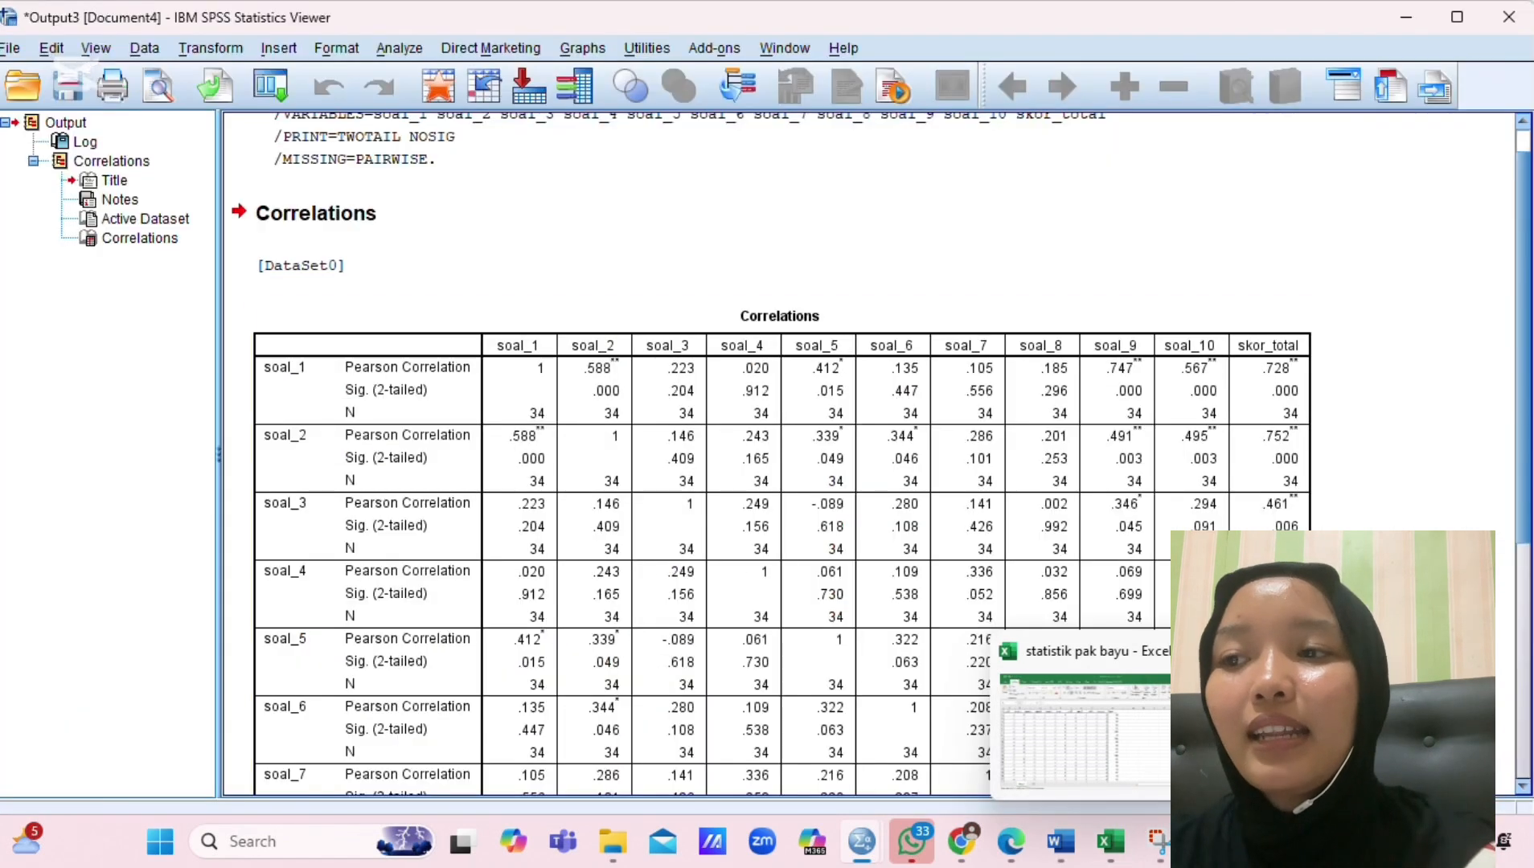
mouse_move(1065, 841)
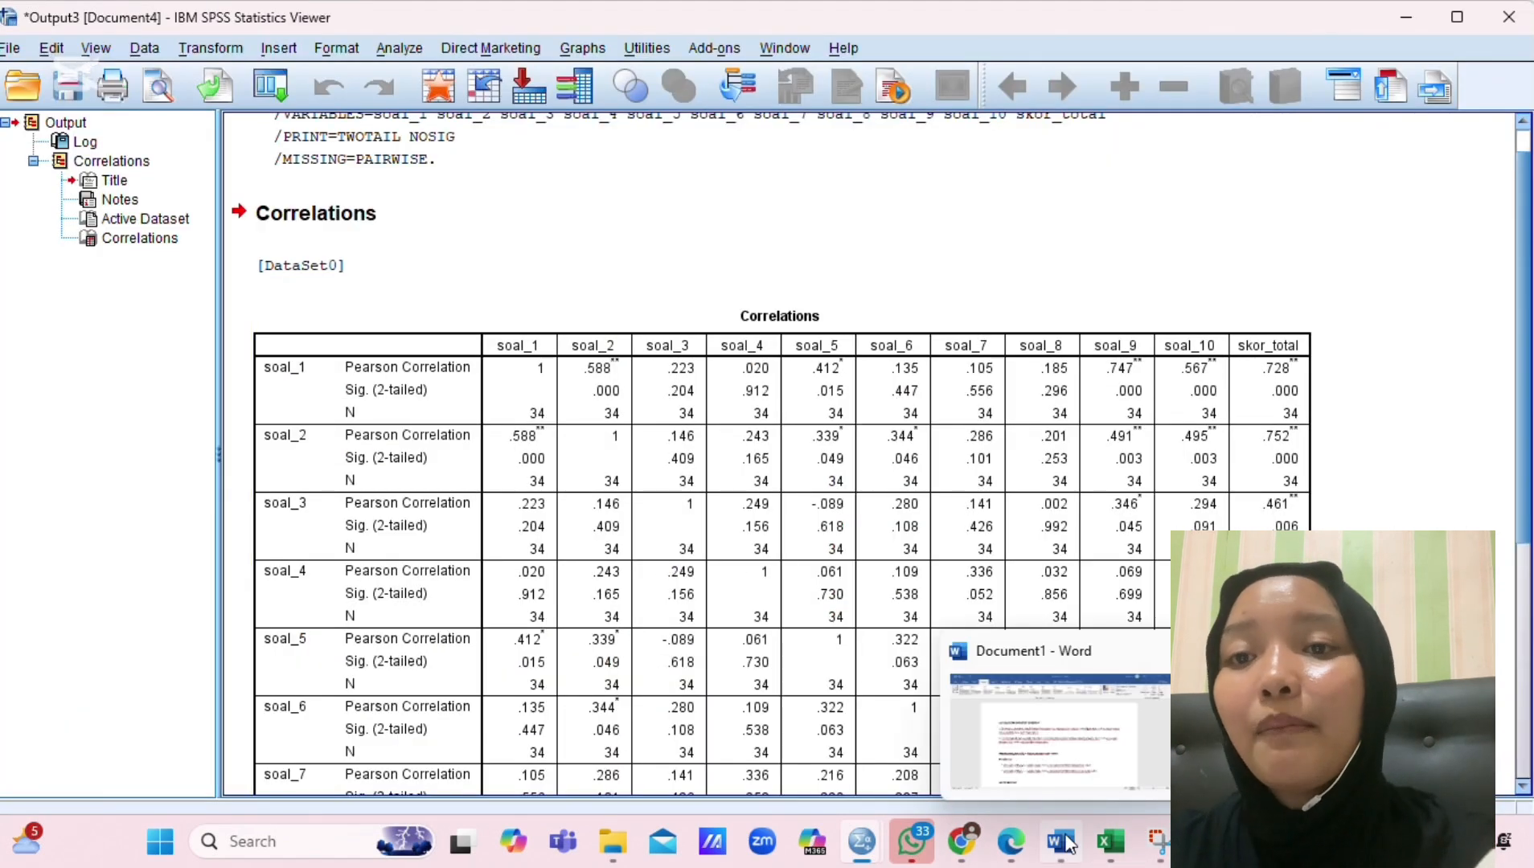
left_click(1065, 841)
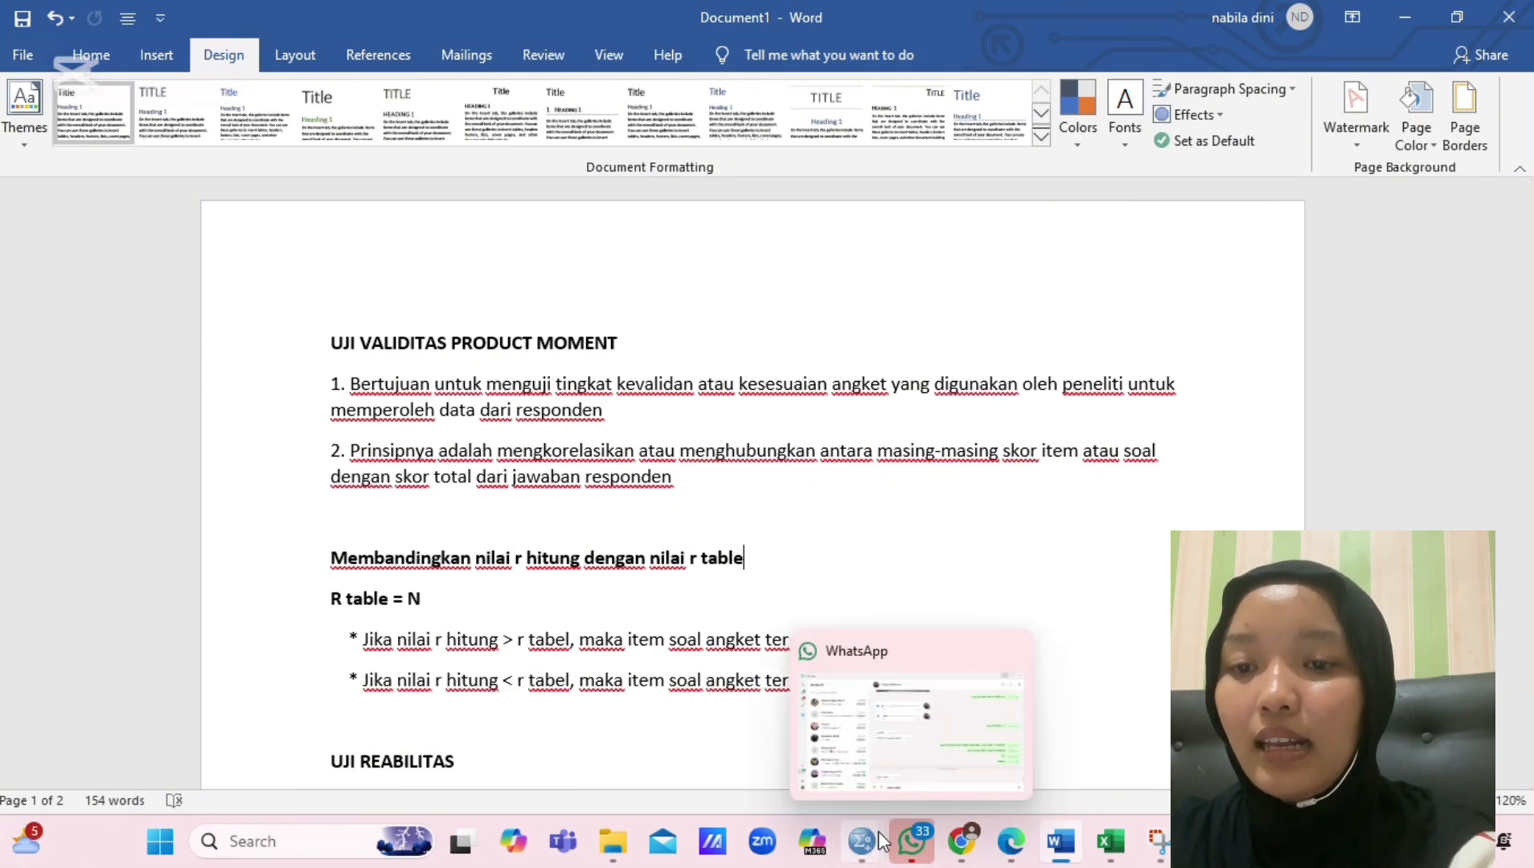
mouse_move(861, 841)
left_click(994, 758)
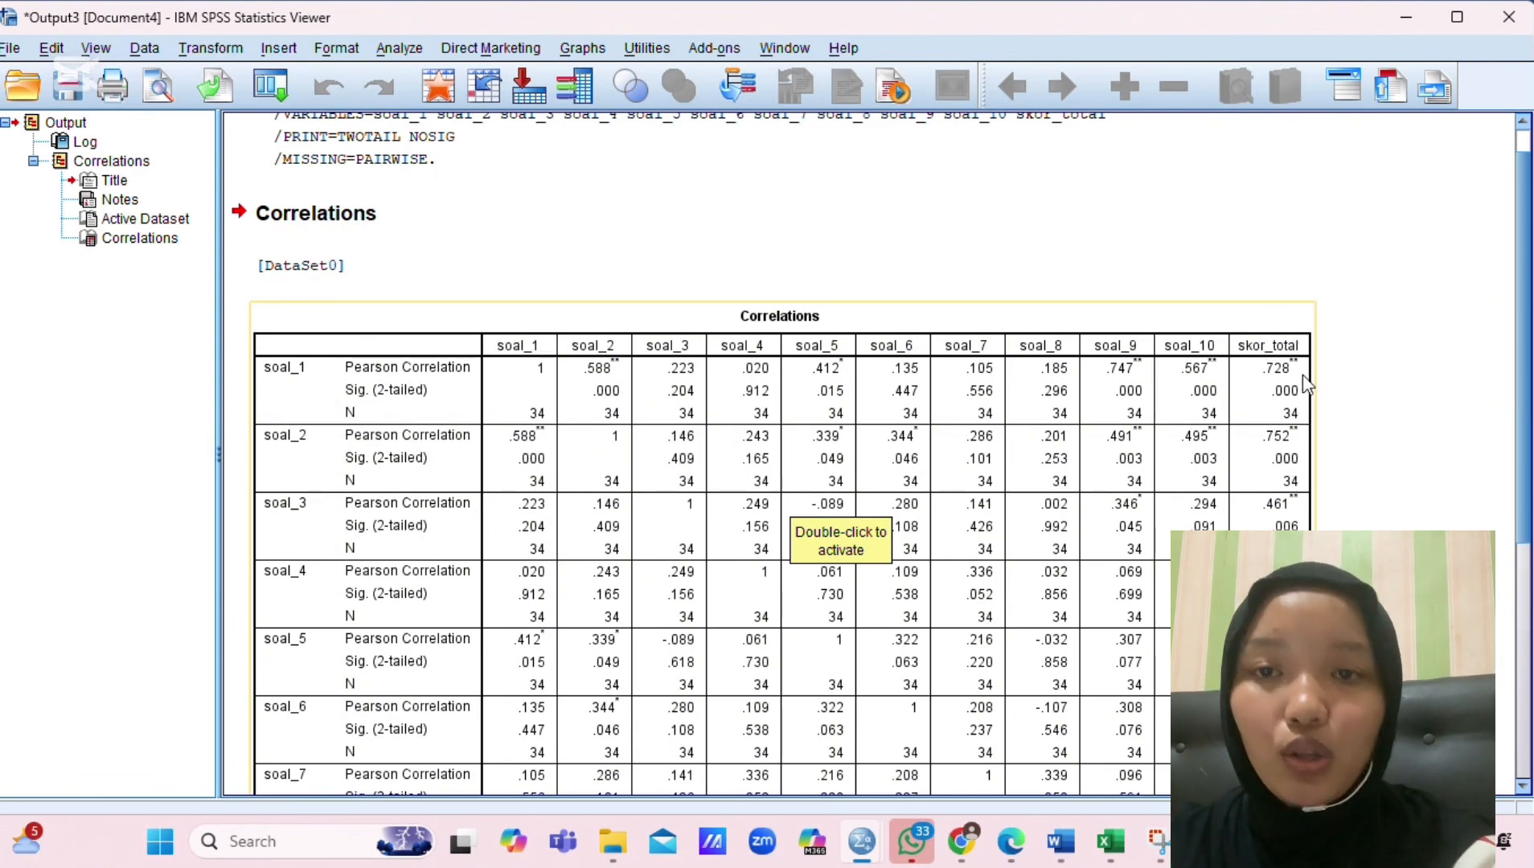
scroll(1307, 384, "down", 3)
left_click(1246, 398)
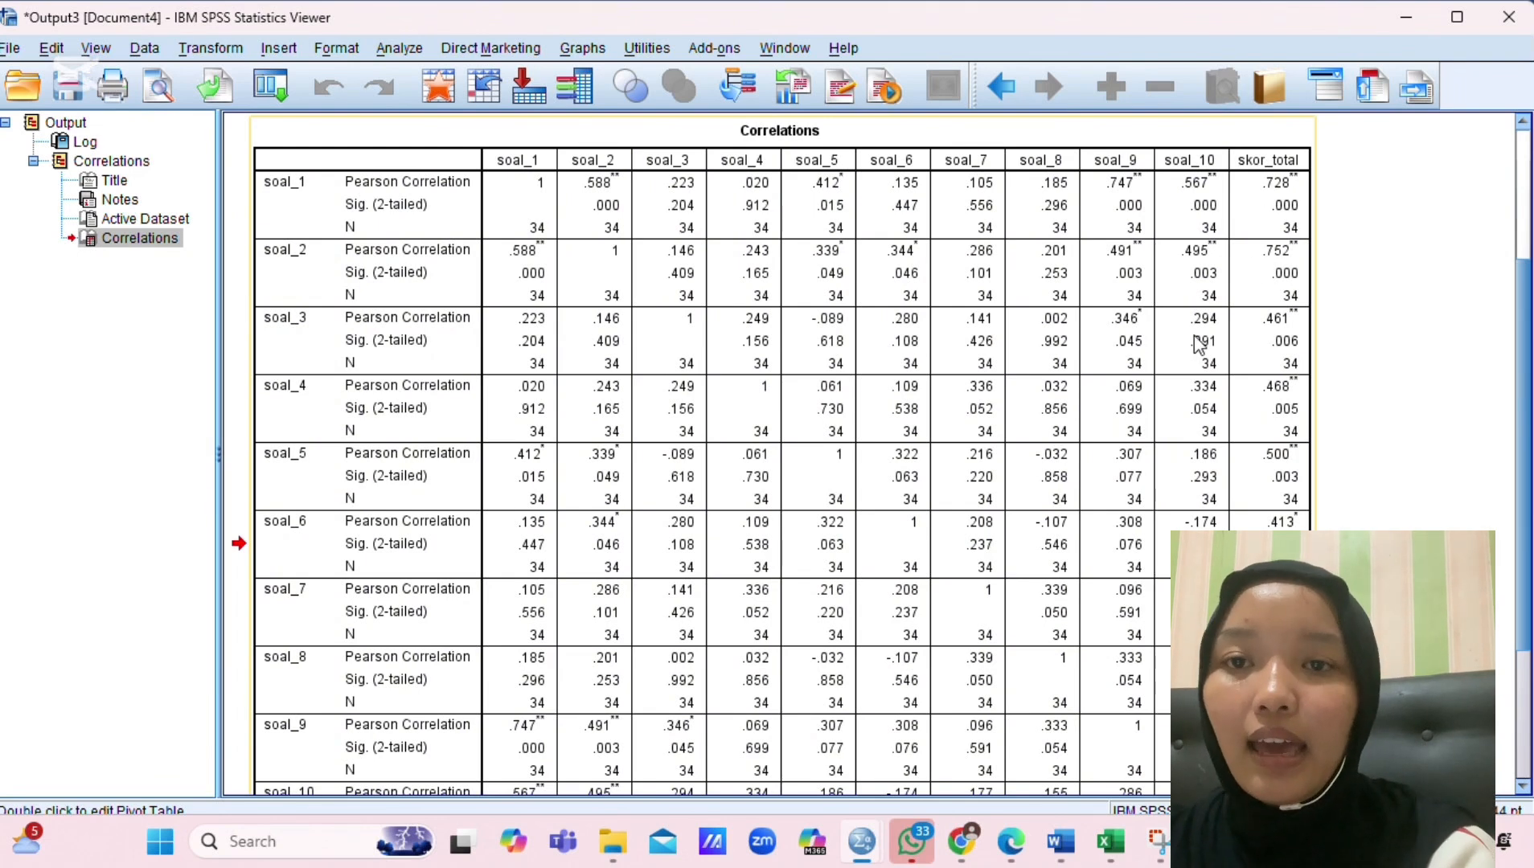
- Switch to Word and look up the r table value for N = 34 in the 5% and 1% significance table
mouse_move(1061, 841)
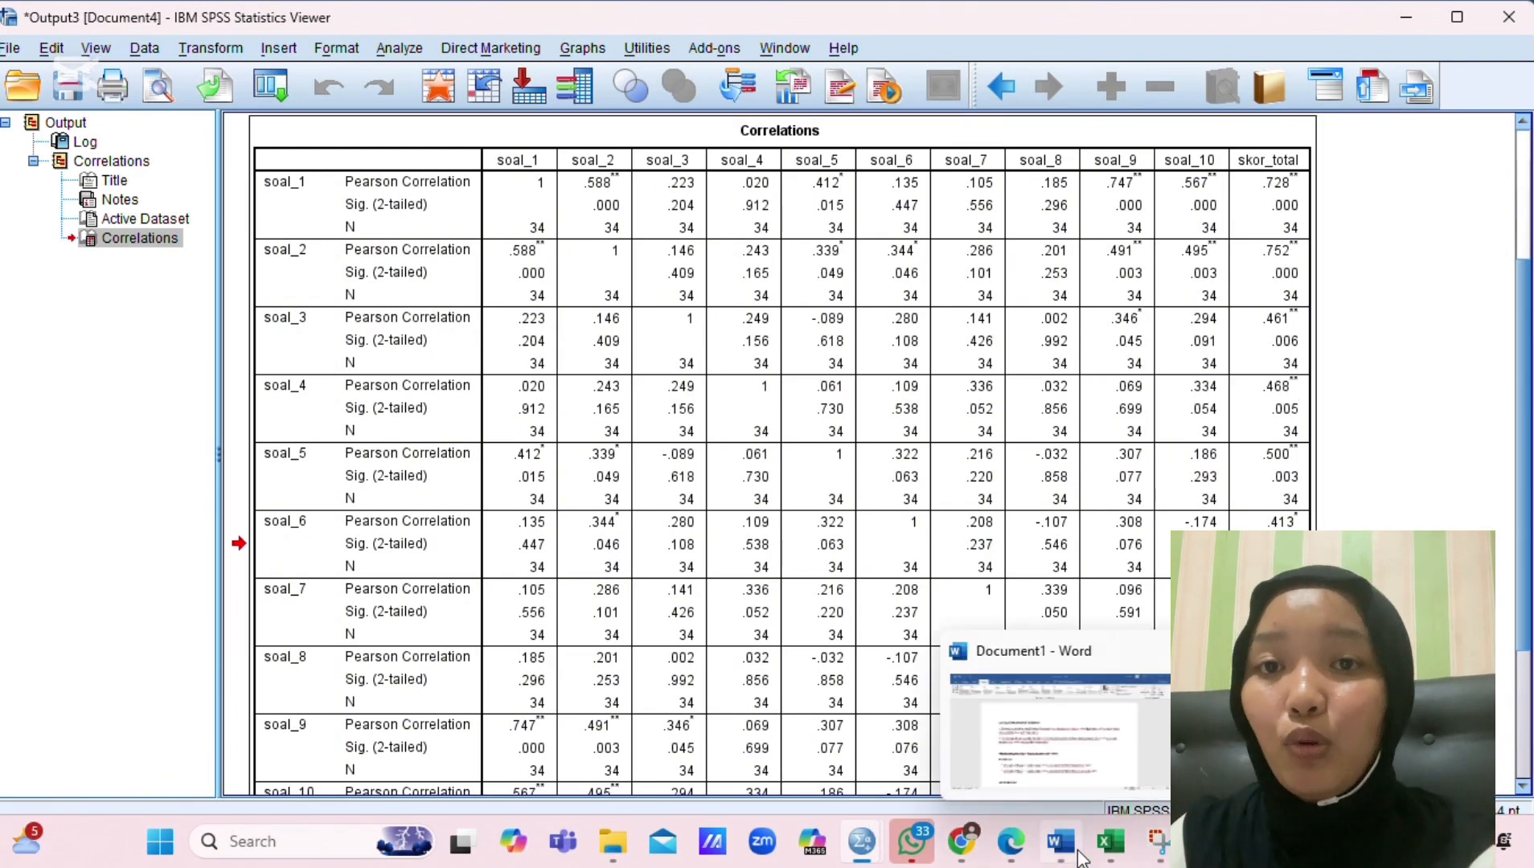
left_click(1075, 759)
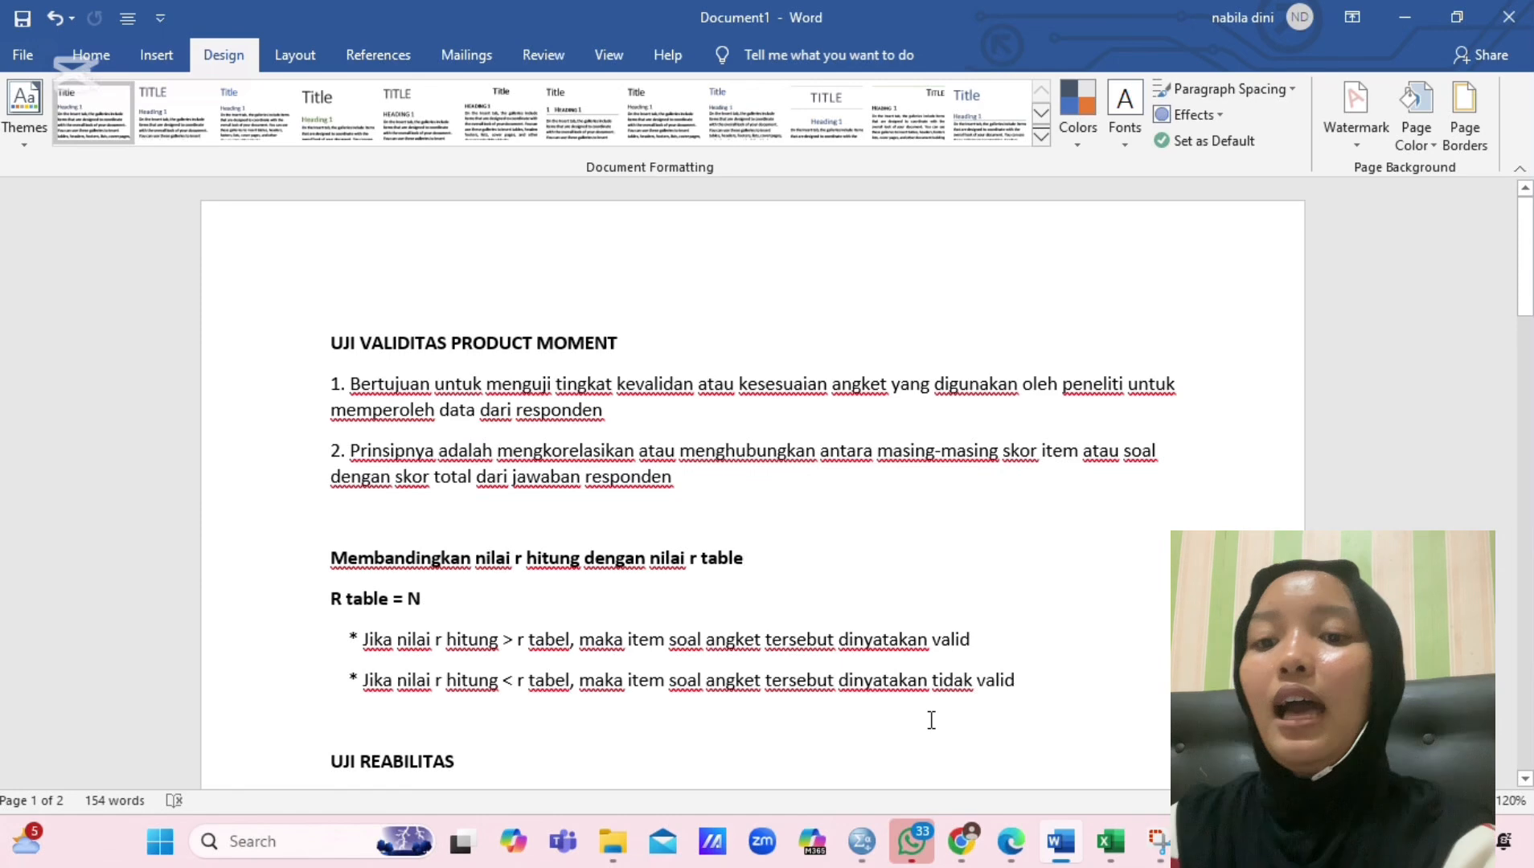
scroll(931, 720, "down", 12)
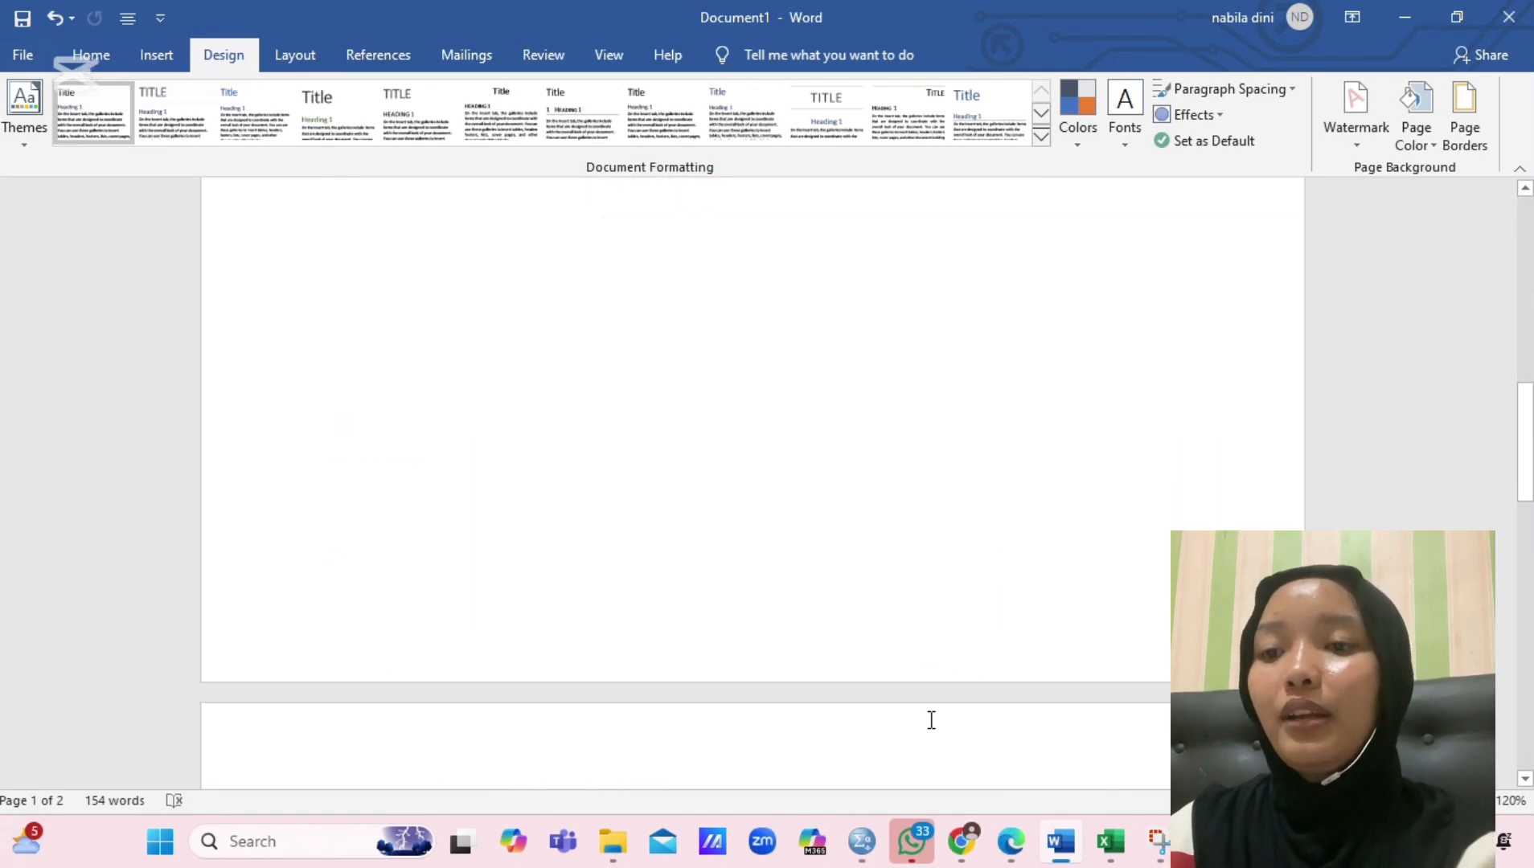
scroll(931, 719, "down", 8)
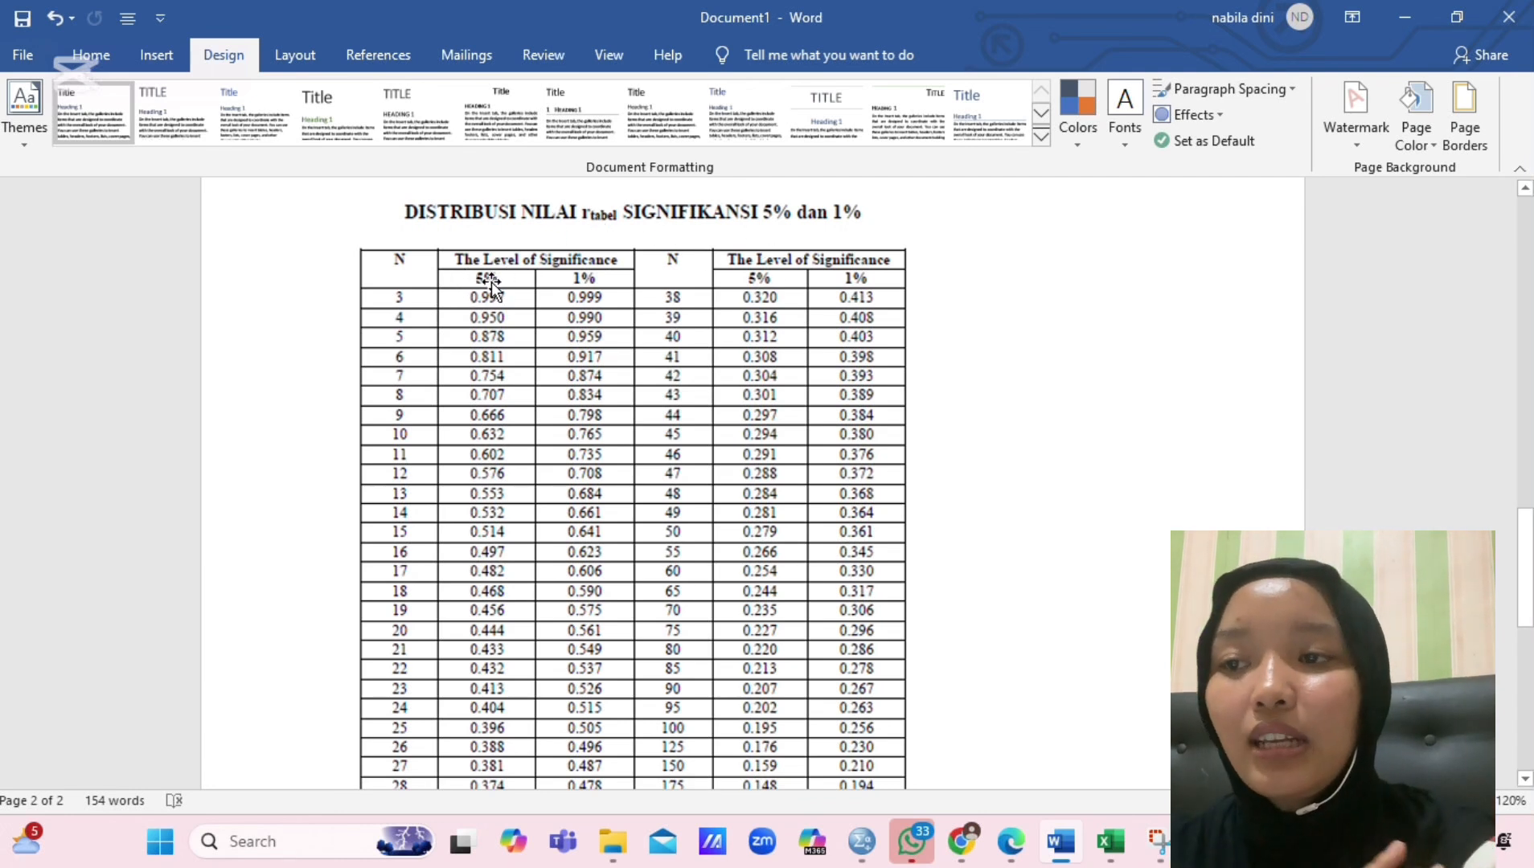
scroll(514, 394, "down", 1)
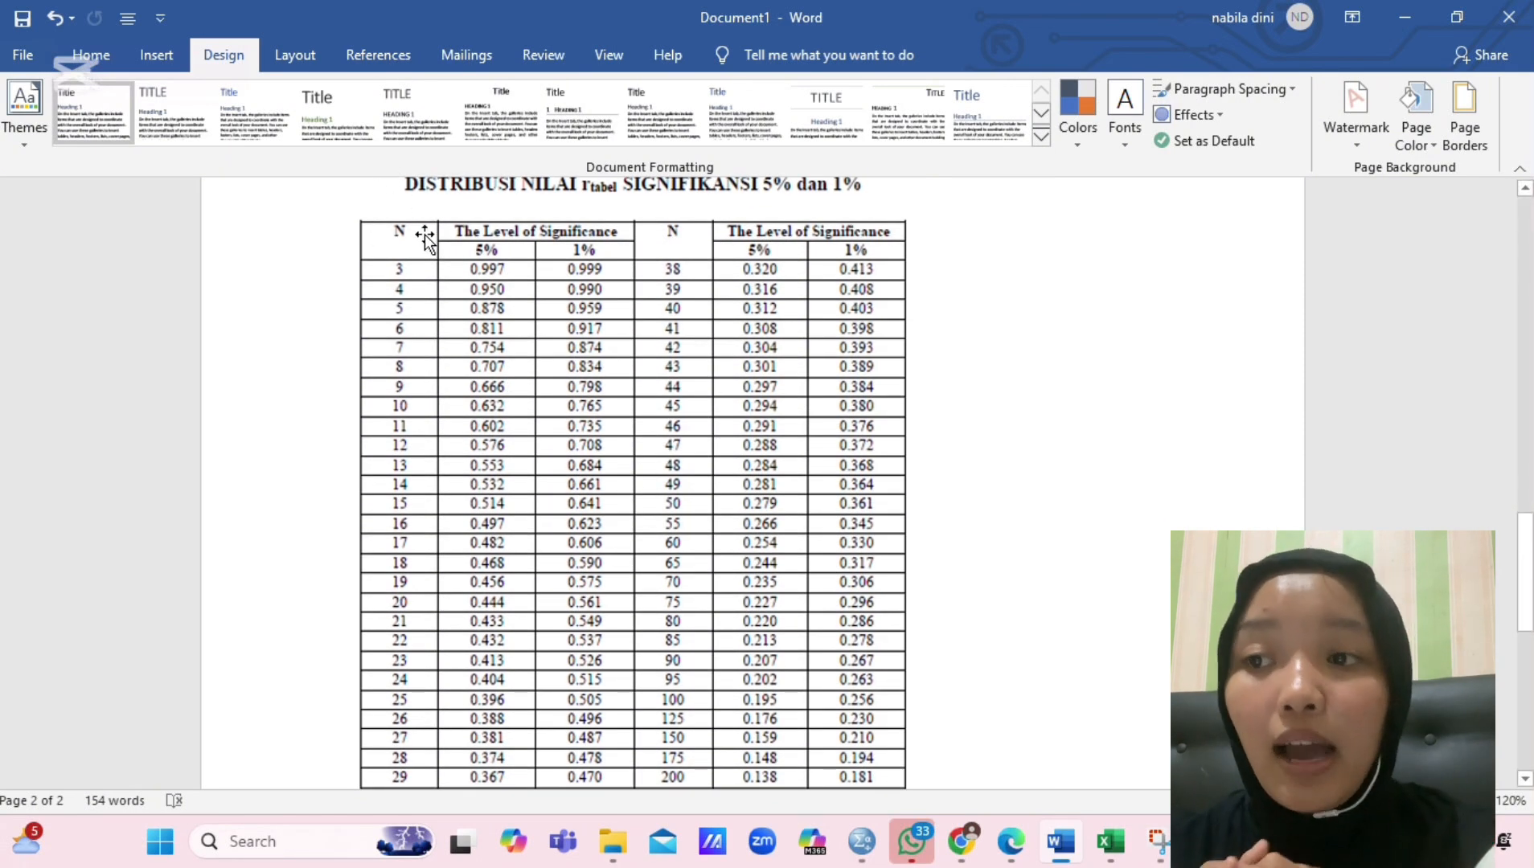
scroll(399, 391, "down", 3)
scroll(399, 395, "down", 3)
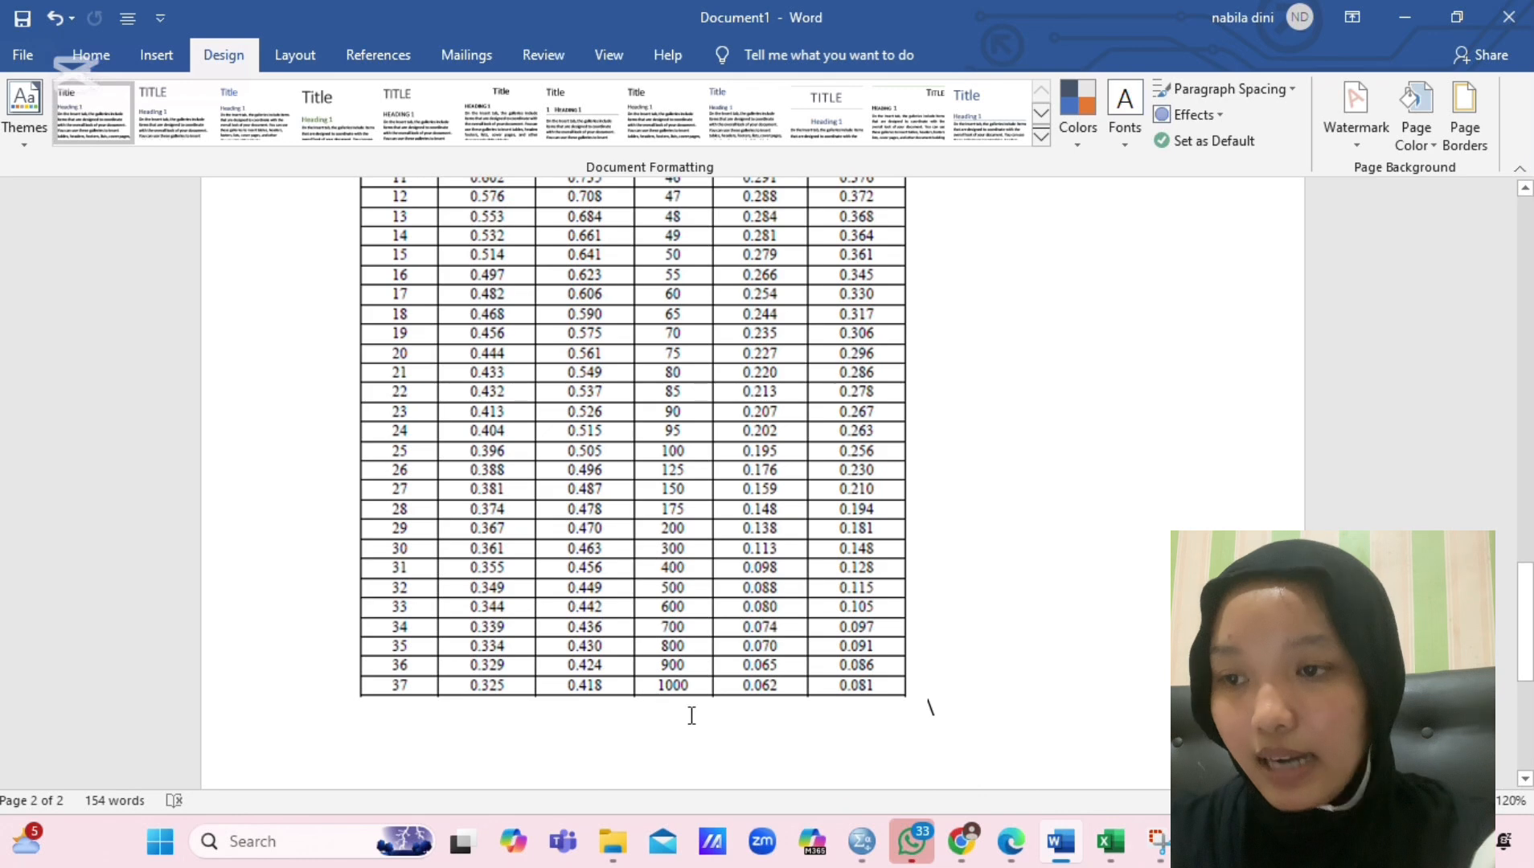
scroll(883, 632, "up", 4)
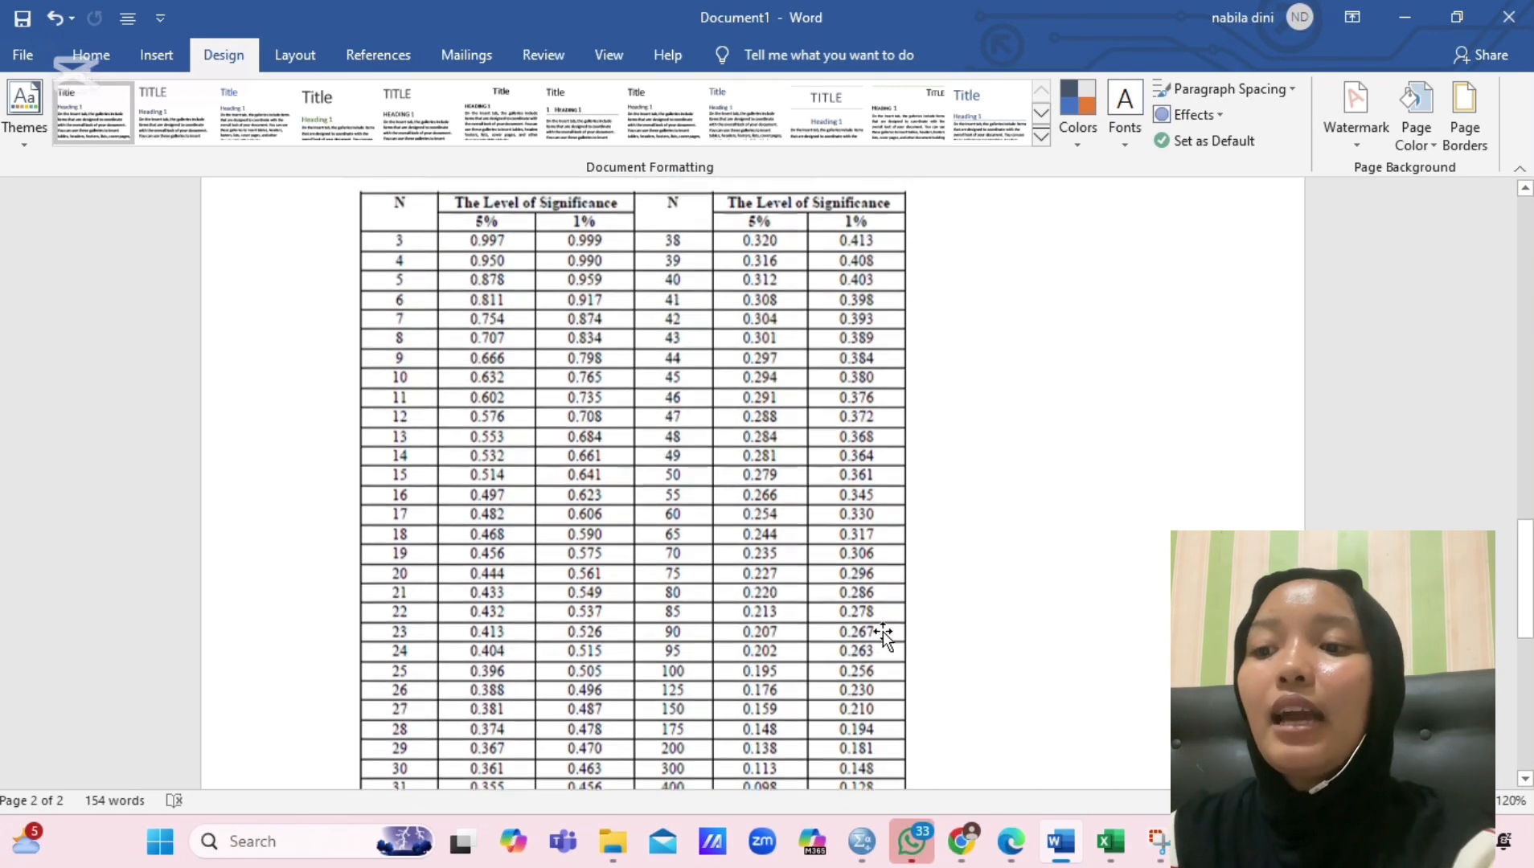
scroll(884, 631, "up", 3)
- Return to the SPSS output and compare each item's Pearson correlation with skor_total against the r table value
mouse_move(862, 842)
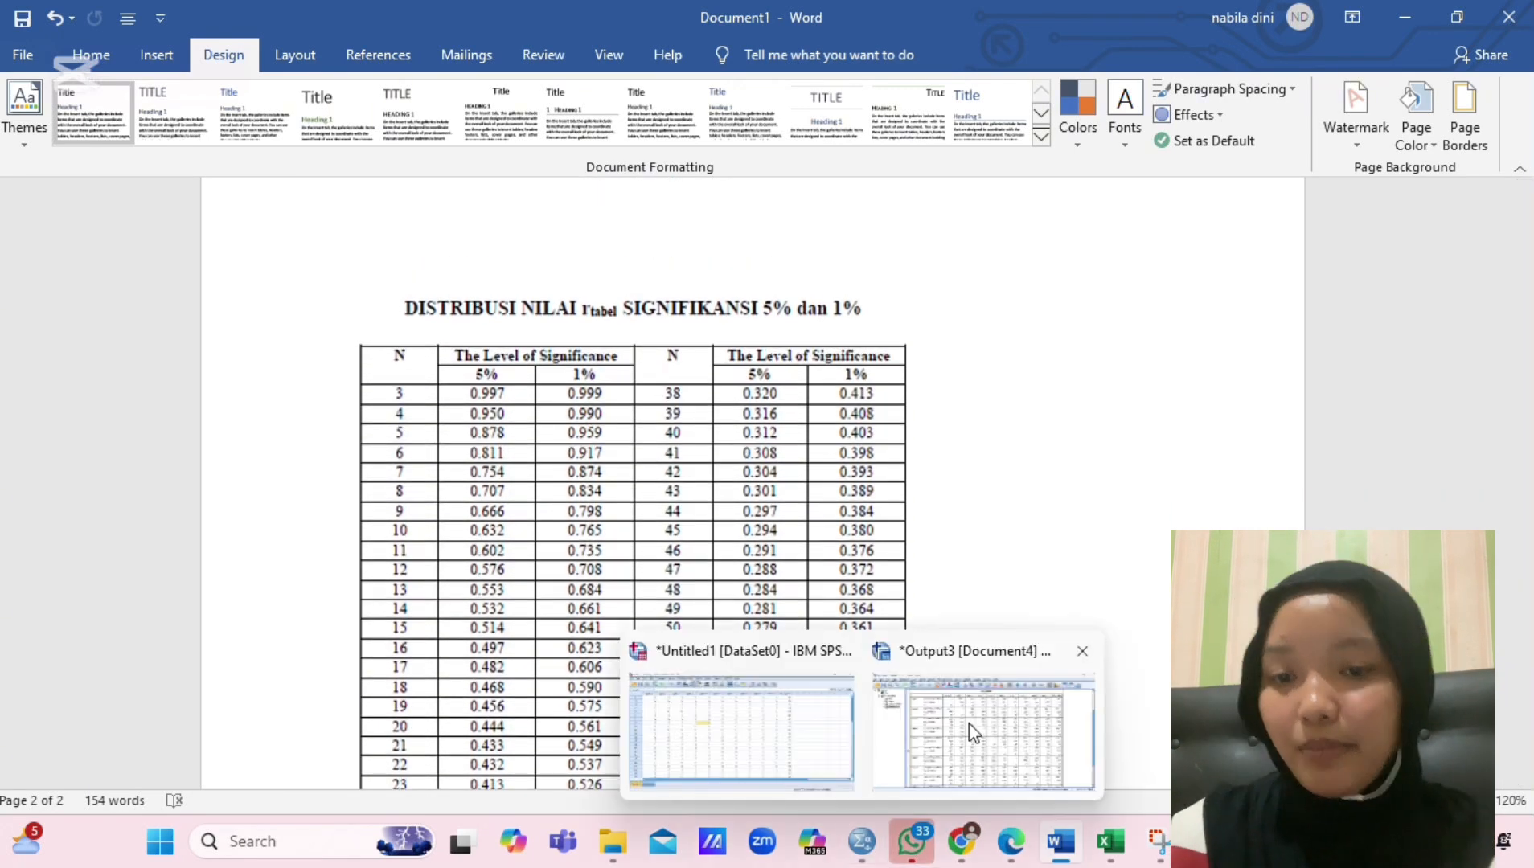
left_click(967, 724)
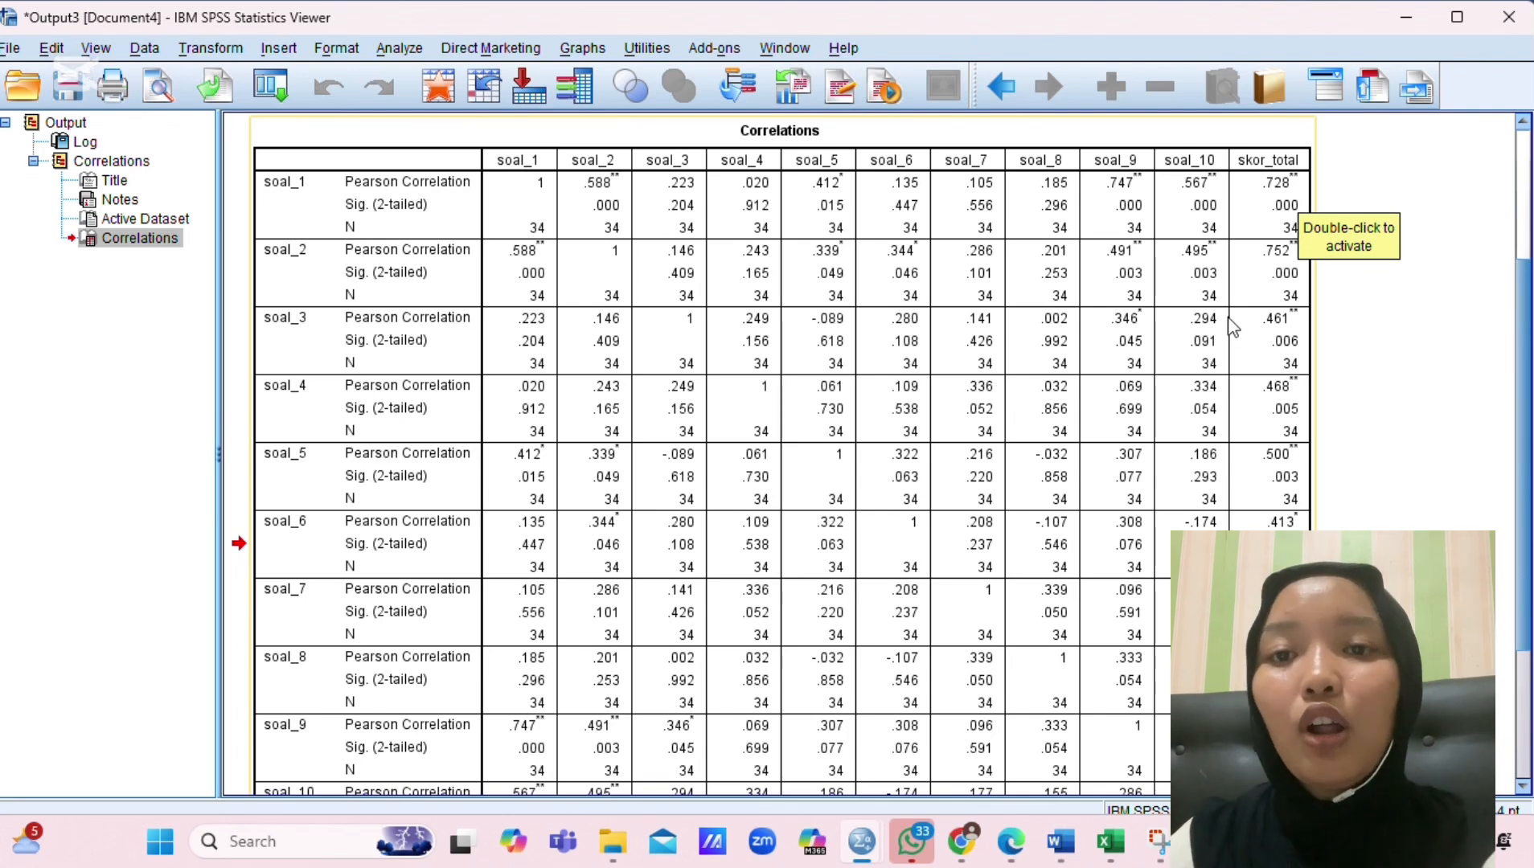
left_click(1346, 276)
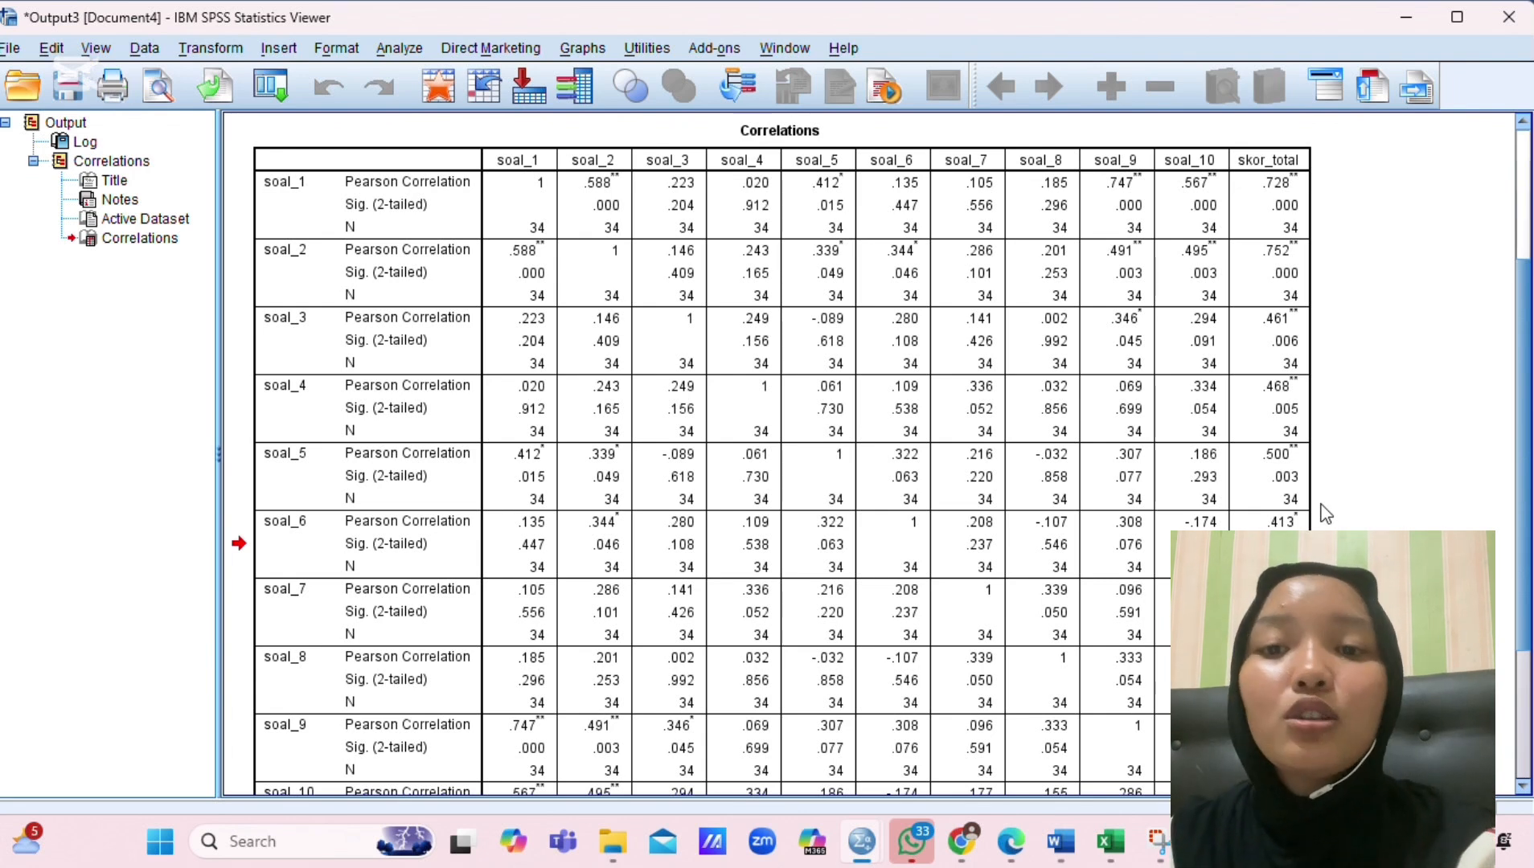
left_click(1278, 466)
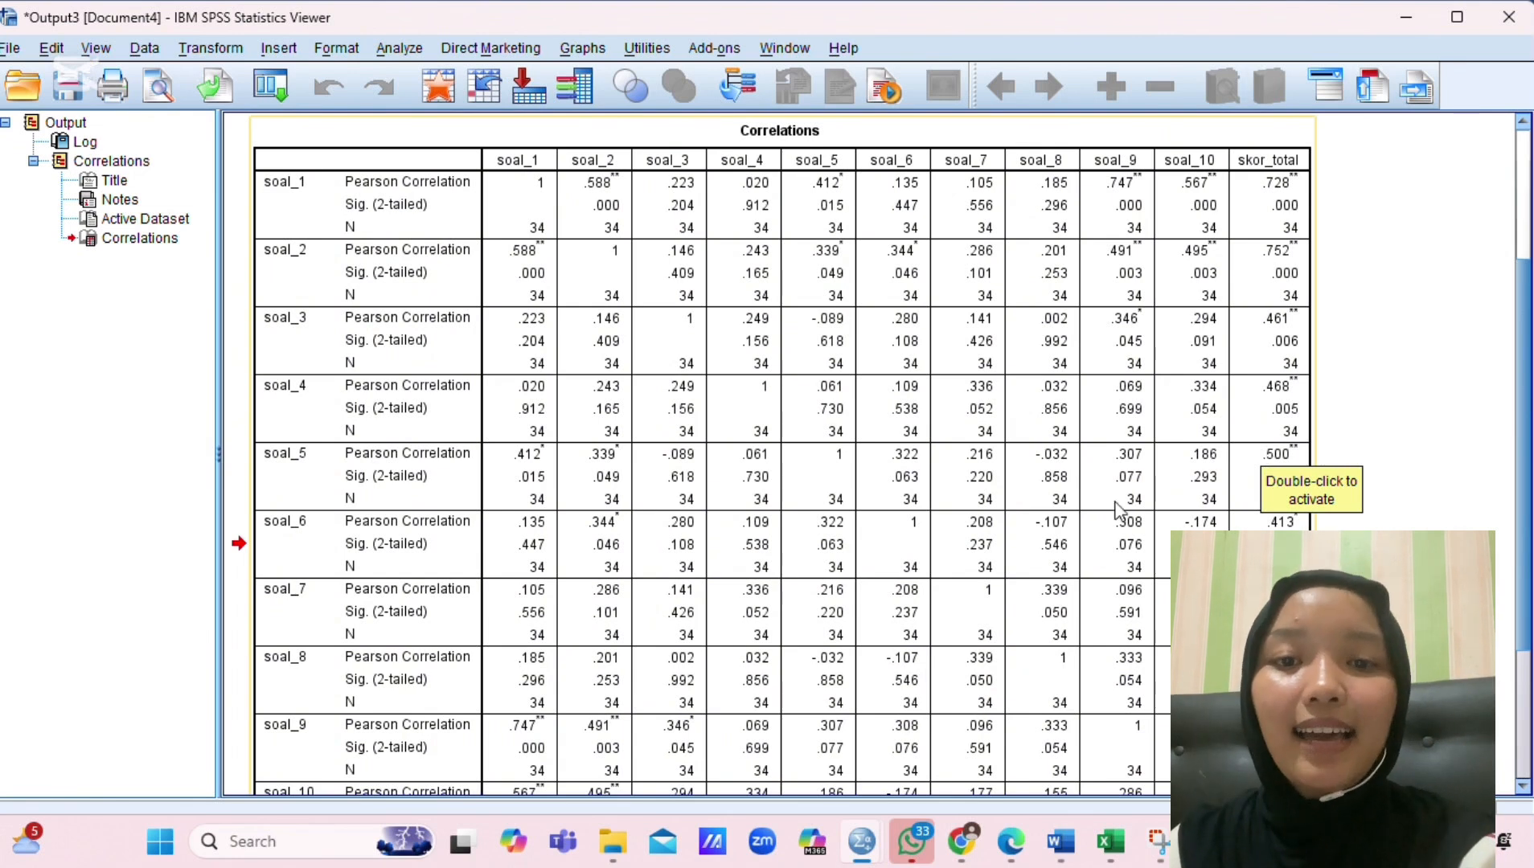
scroll(1054, 553, "down", 3)
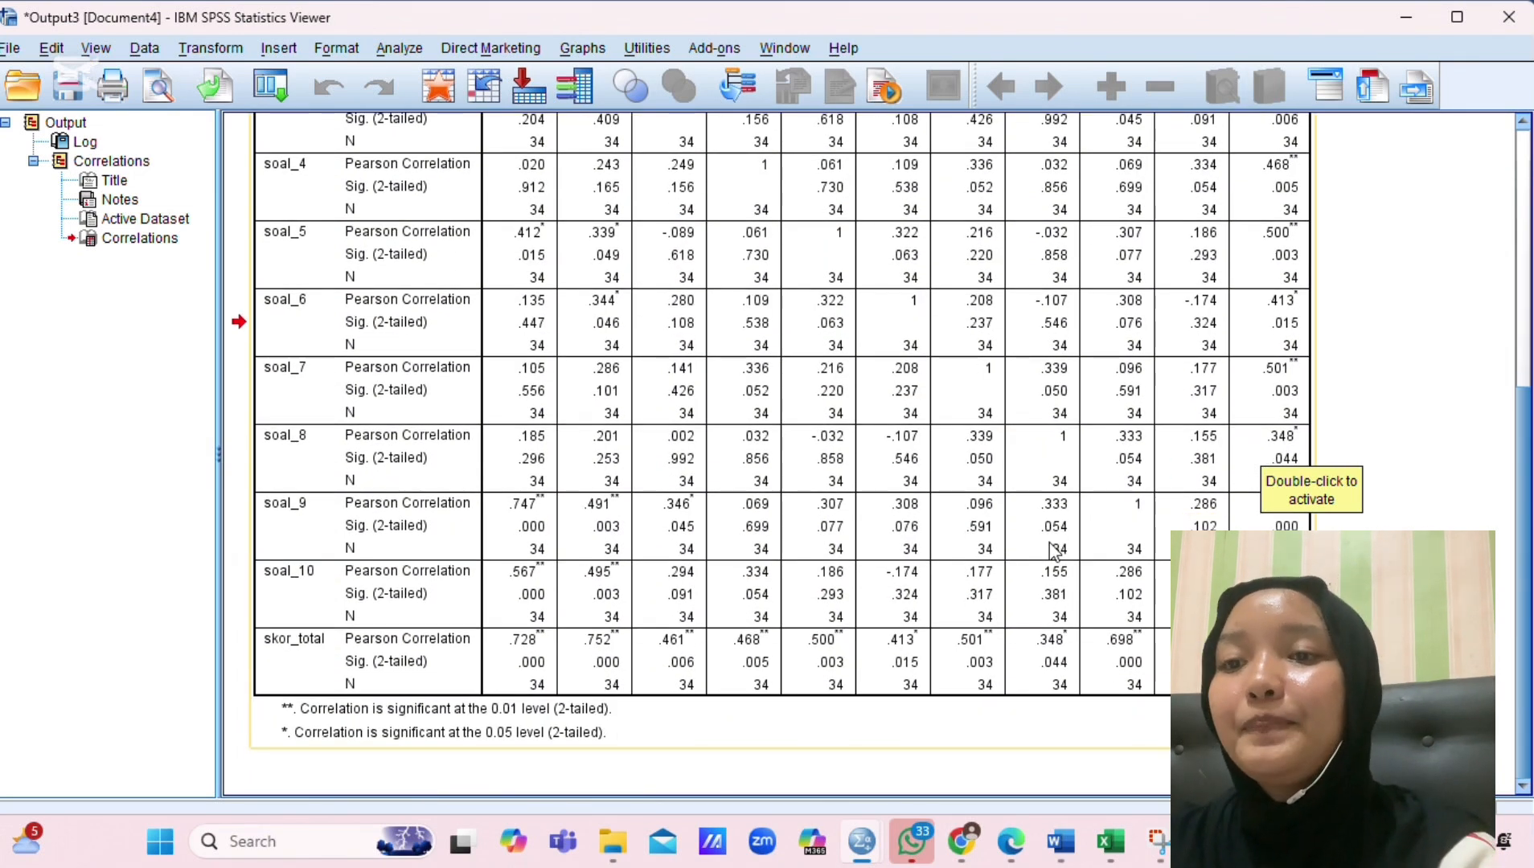
scroll(1001, 416, "up", 4)
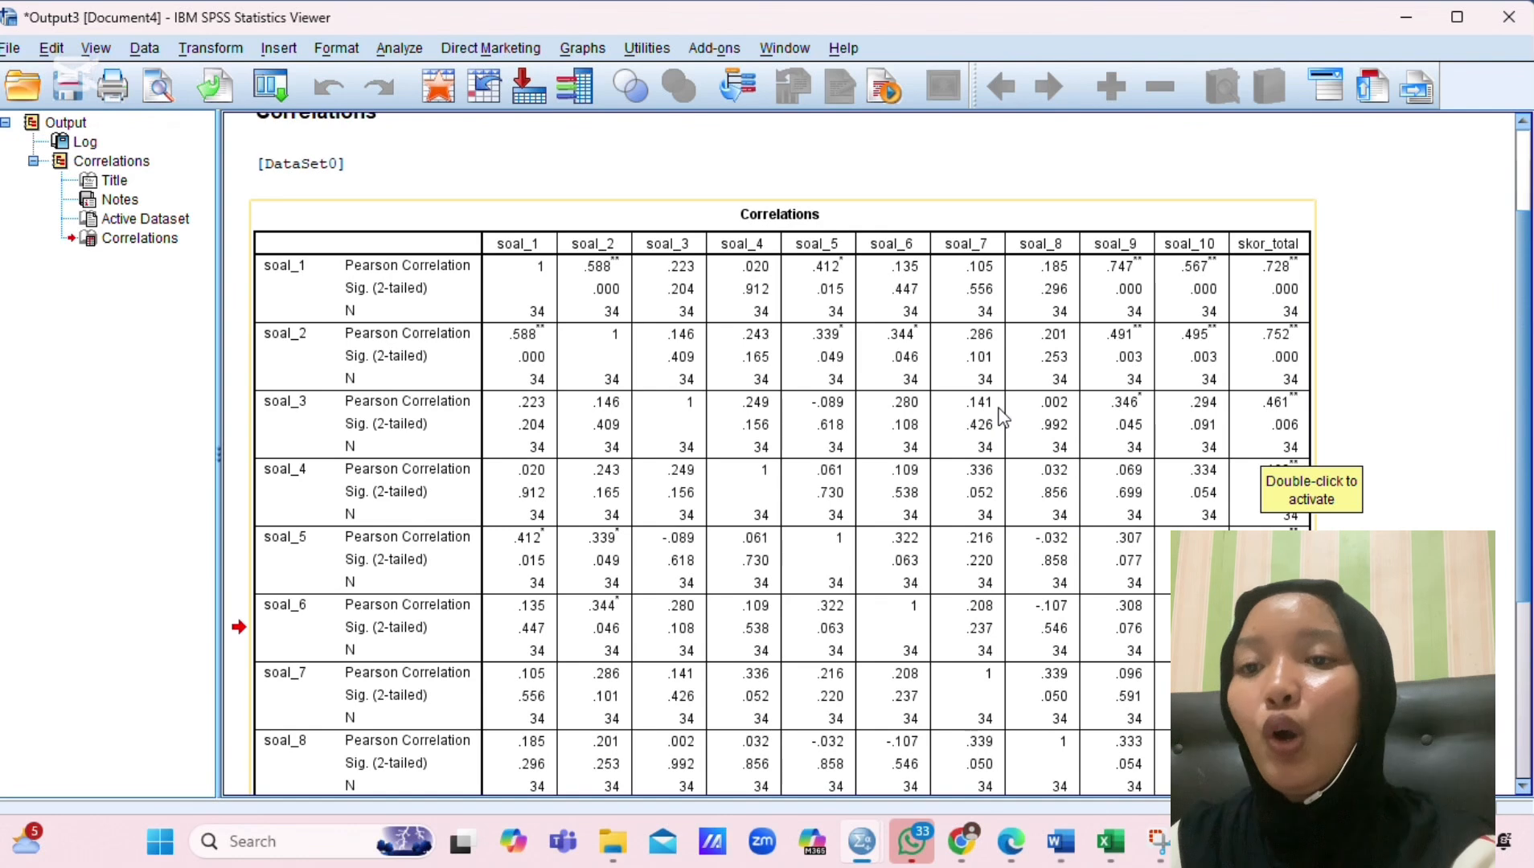
scroll(1001, 416, "up", 2)
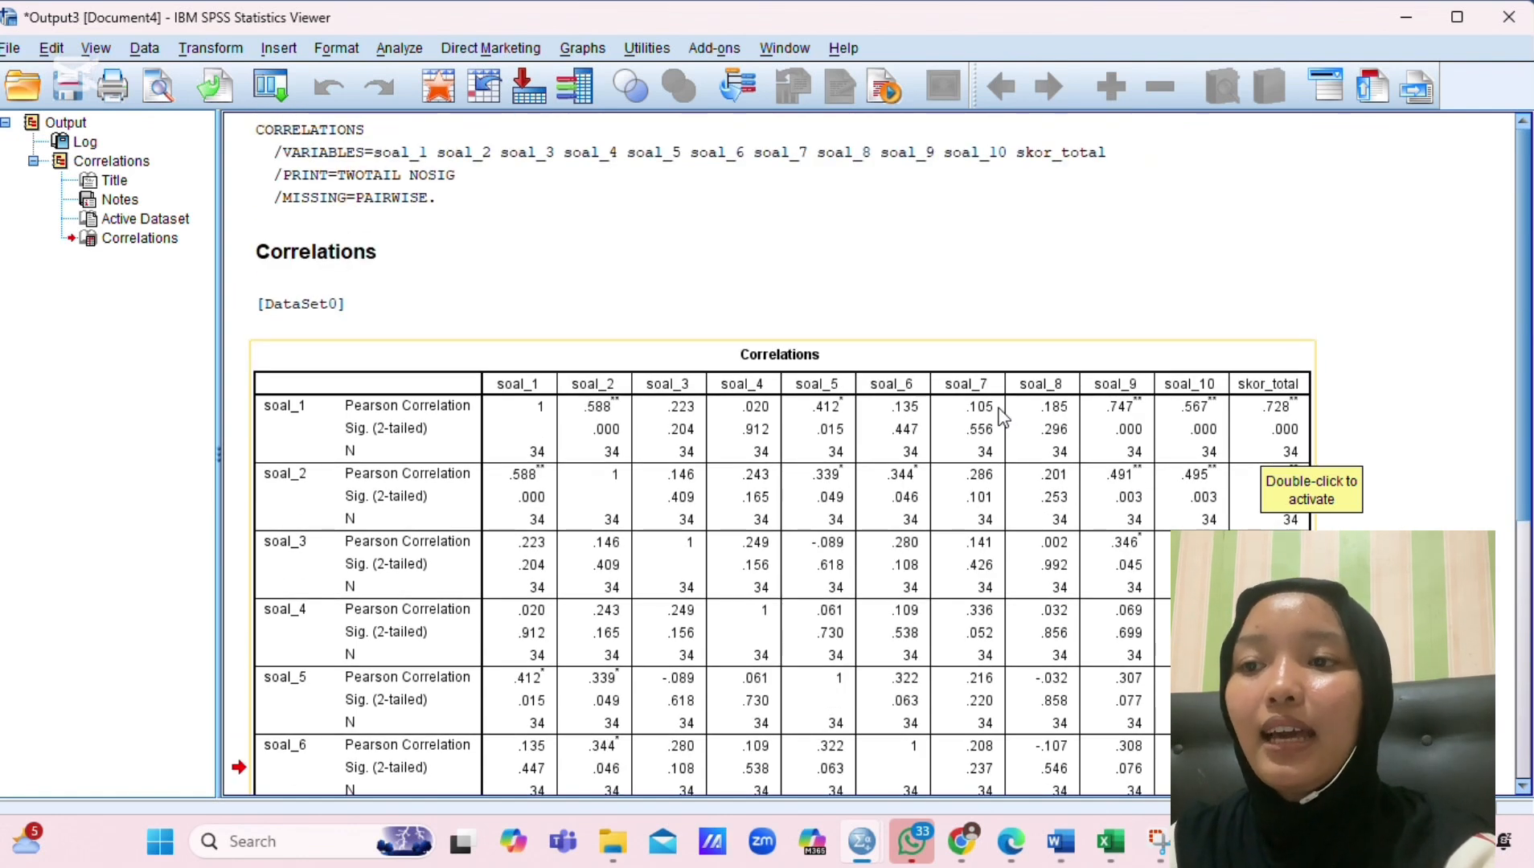
scroll(1001, 416, "down", 2)
scroll(1001, 416, "down", 3)
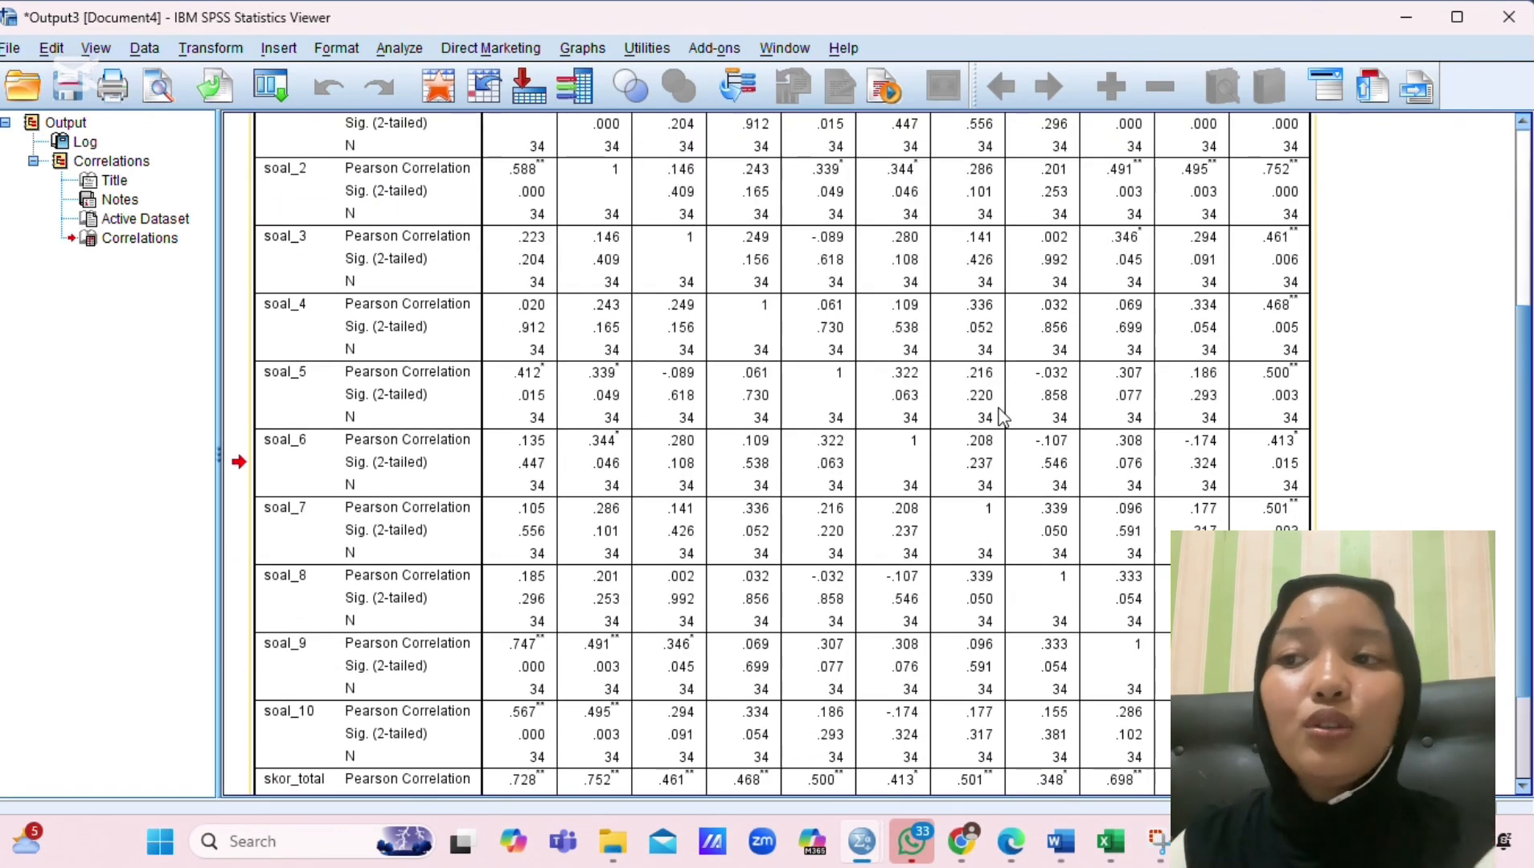
scroll(1000, 416, "down", 3)
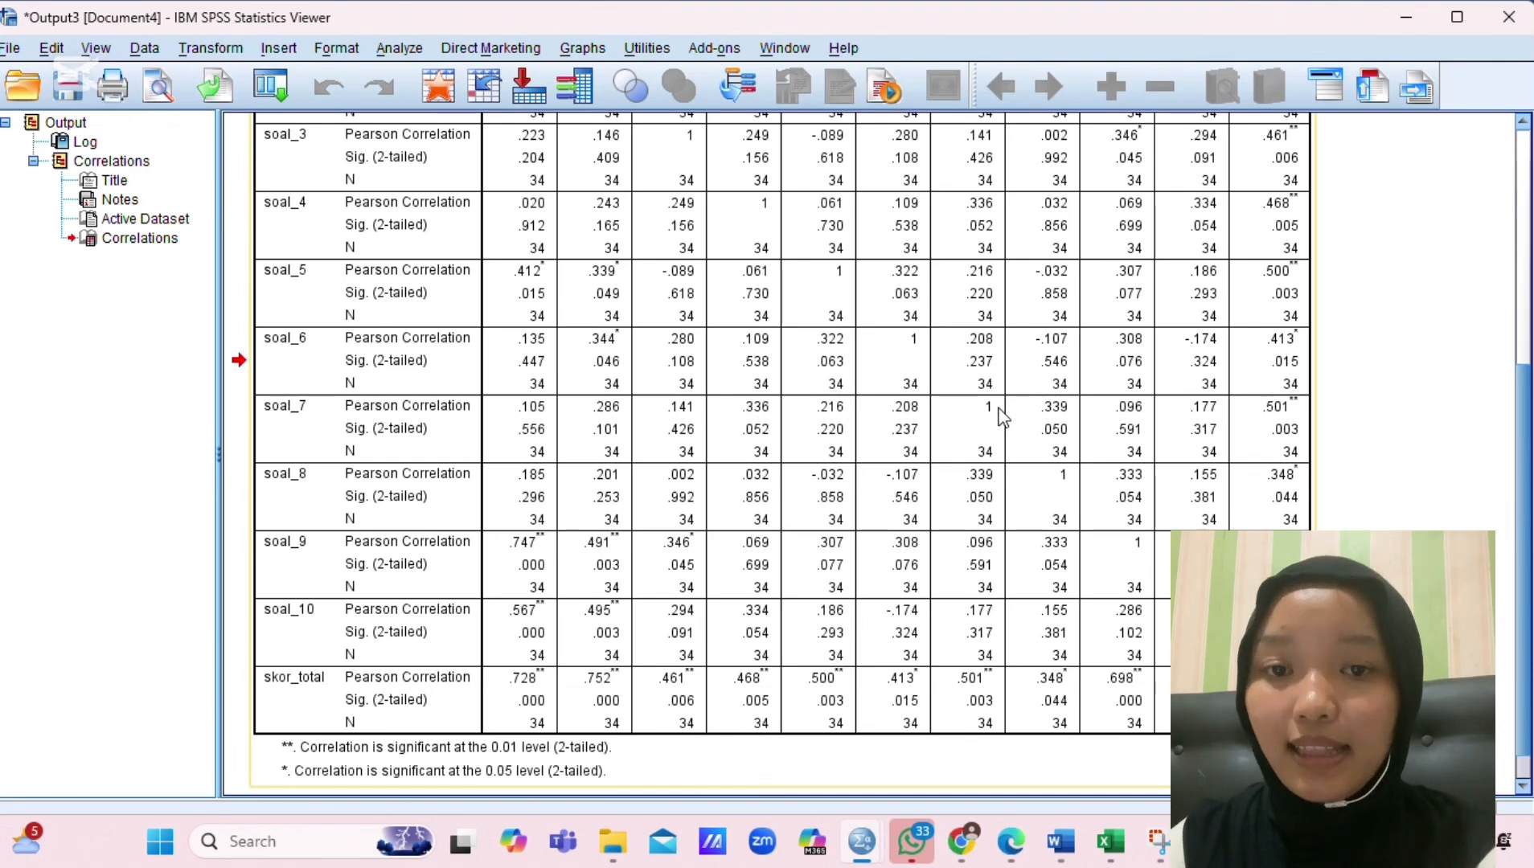
- Switch to Word and read the reliability test section, including the Cronbach's Alpha 0,60 criteria
mouse_move(1061, 841)
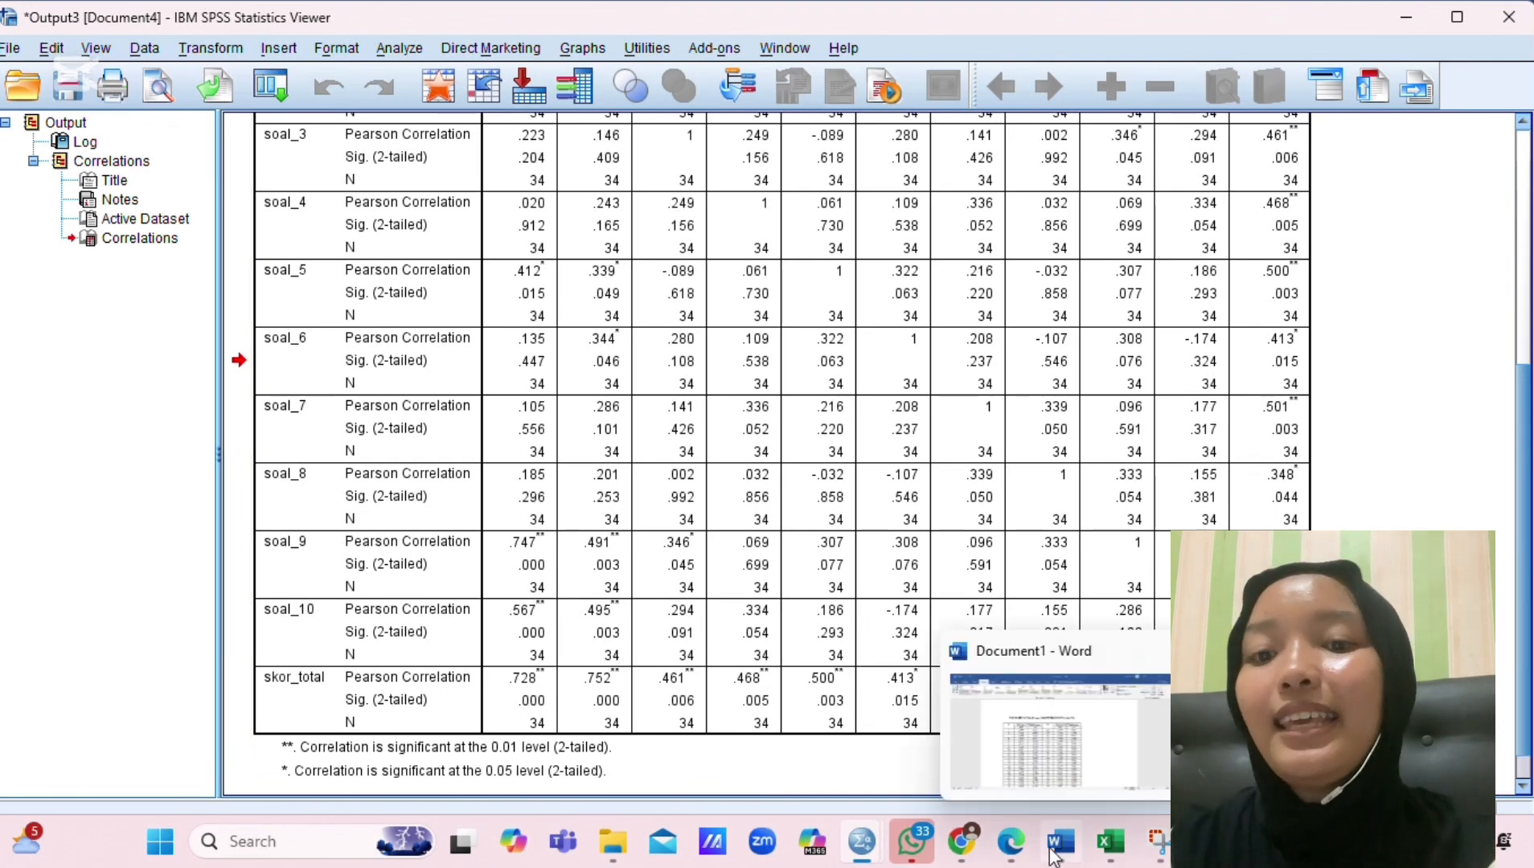
left_click(1058, 781)
scroll(917, 526, "up", 10)
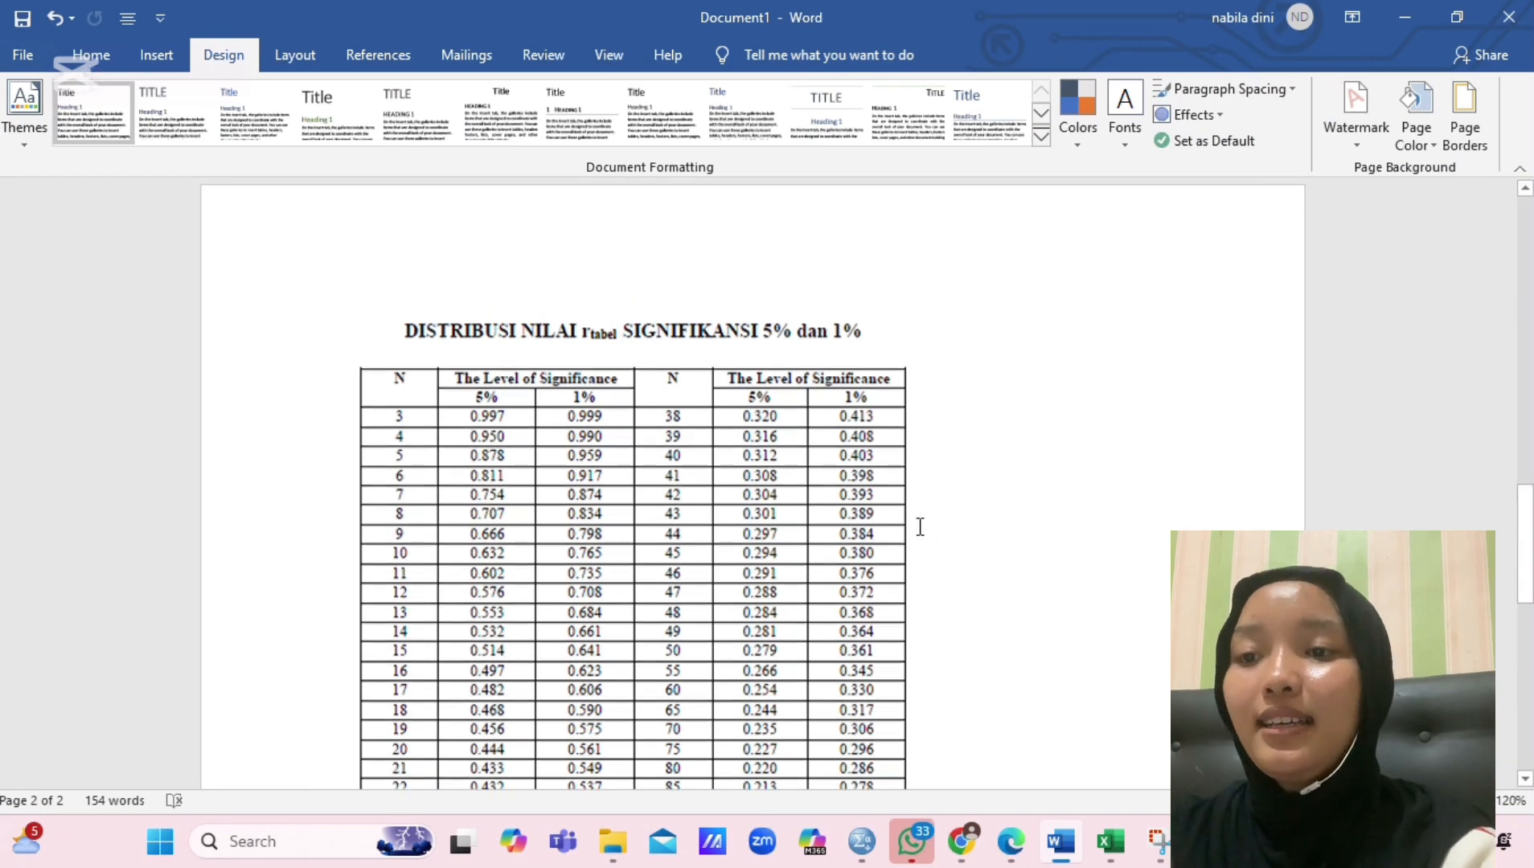
scroll(919, 527, "up", 3)
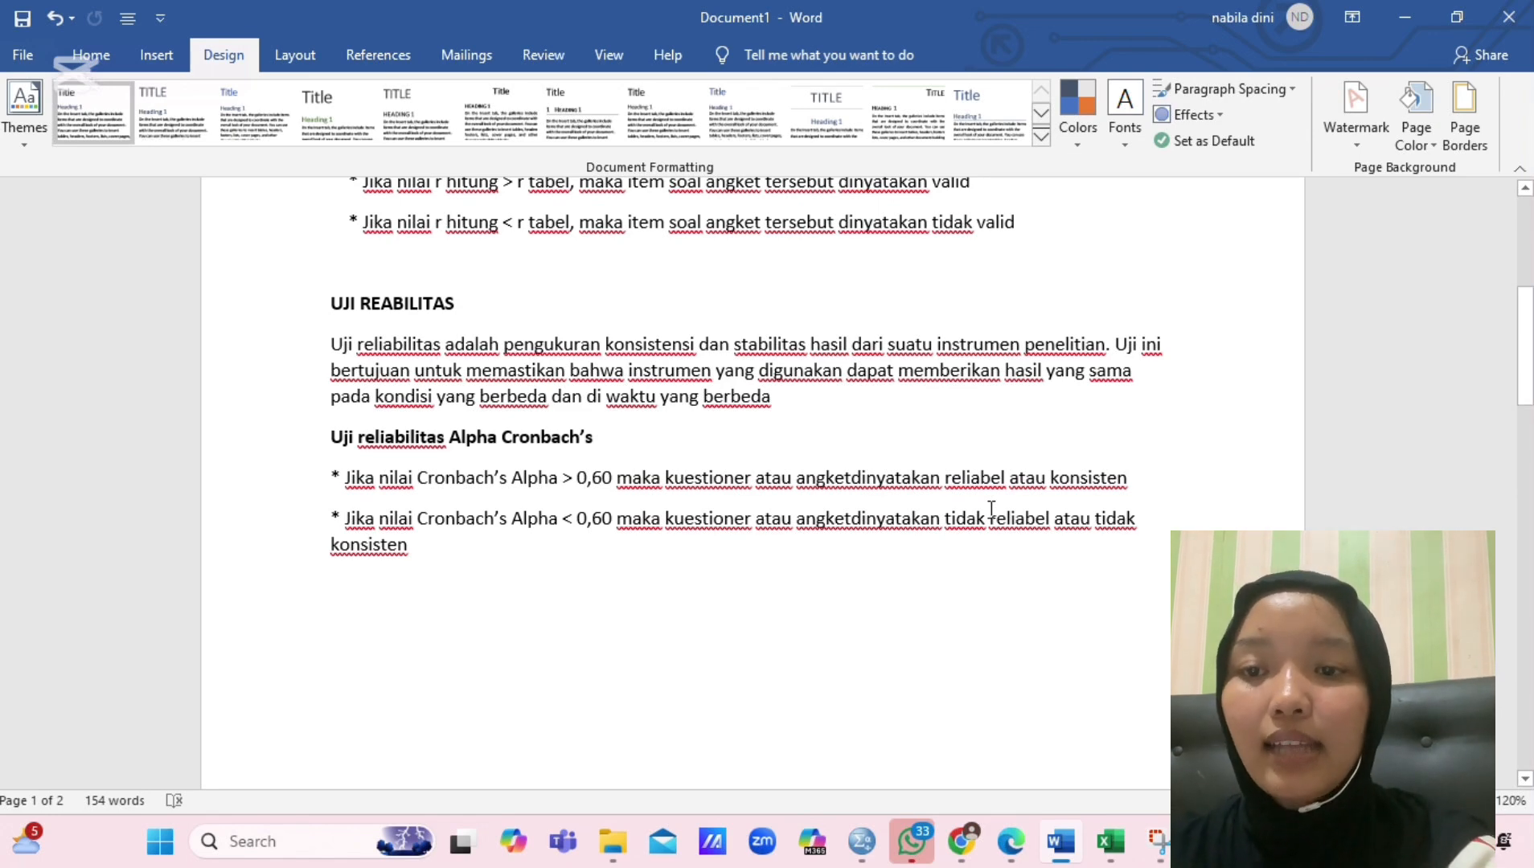
- Switch to the SPSS Data Editor, delete the skor_total variable, and check the remaining item scores in the data
mouse_move(846, 852)
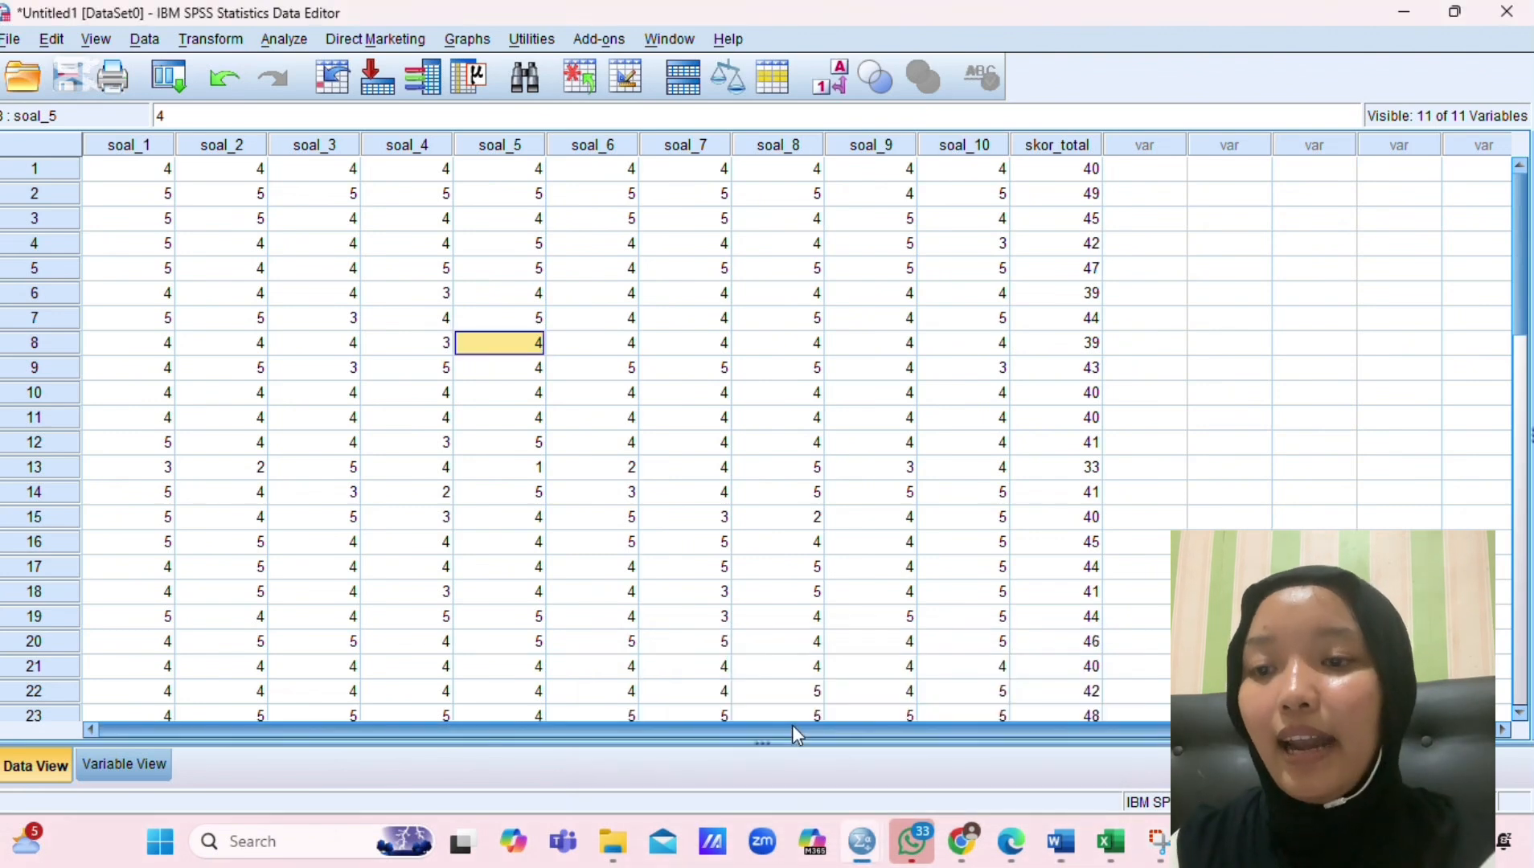
left_click(792, 728)
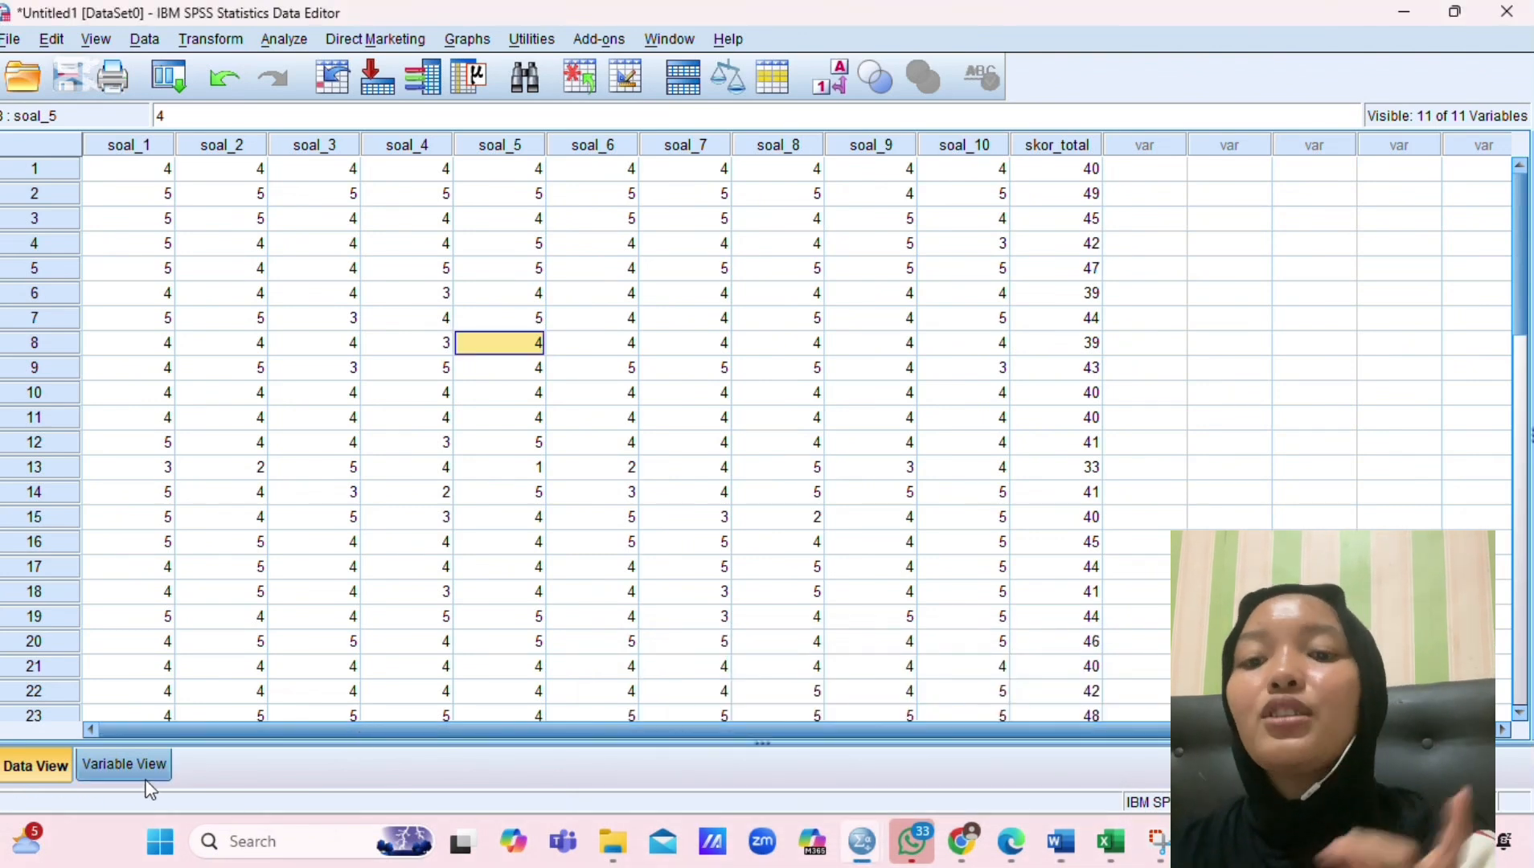
left_click(124, 765)
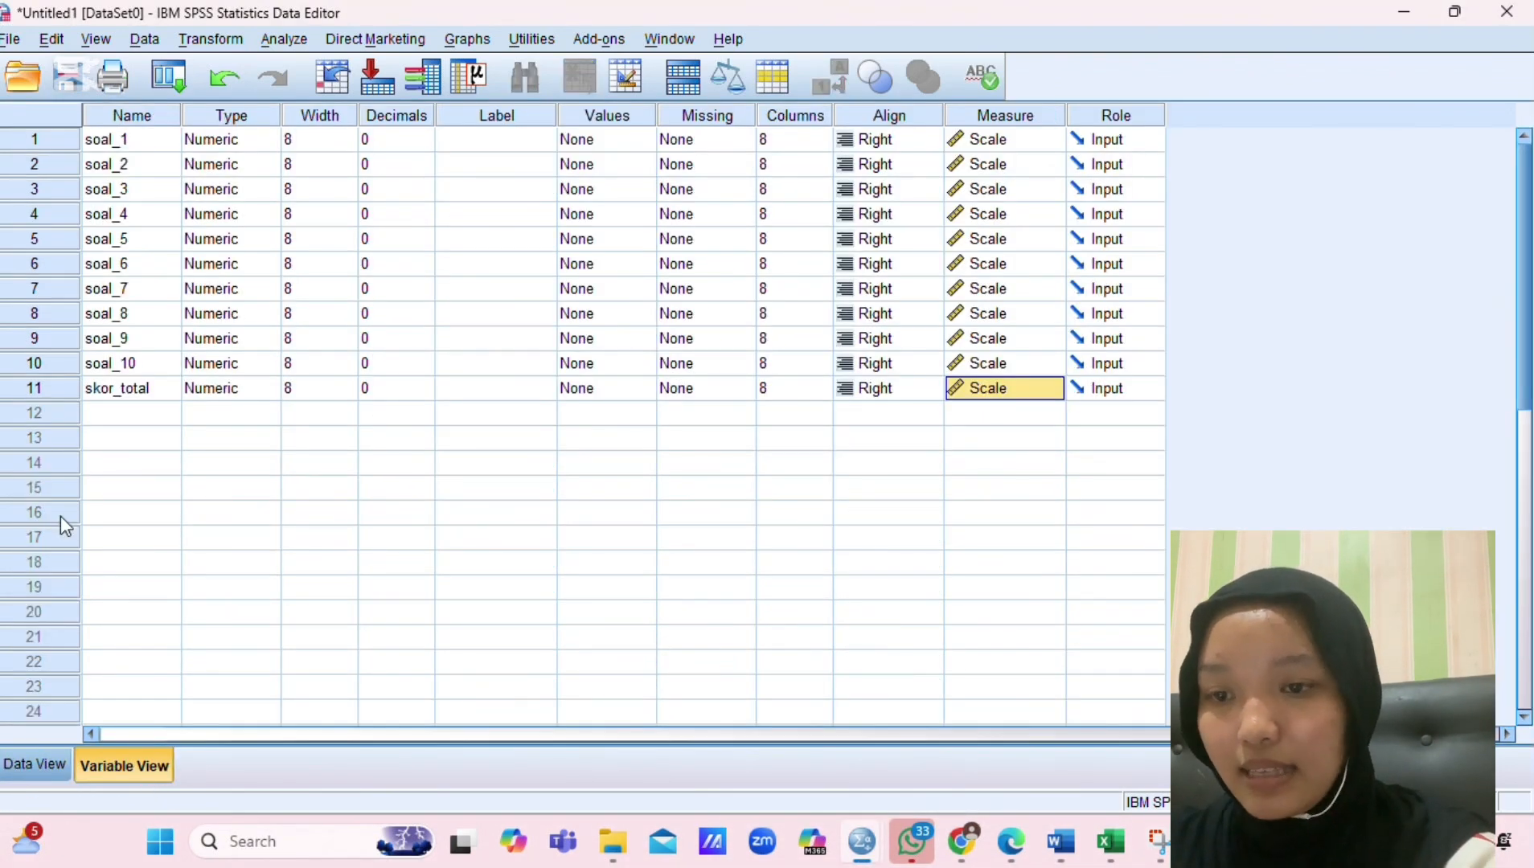
left_click(58, 394)
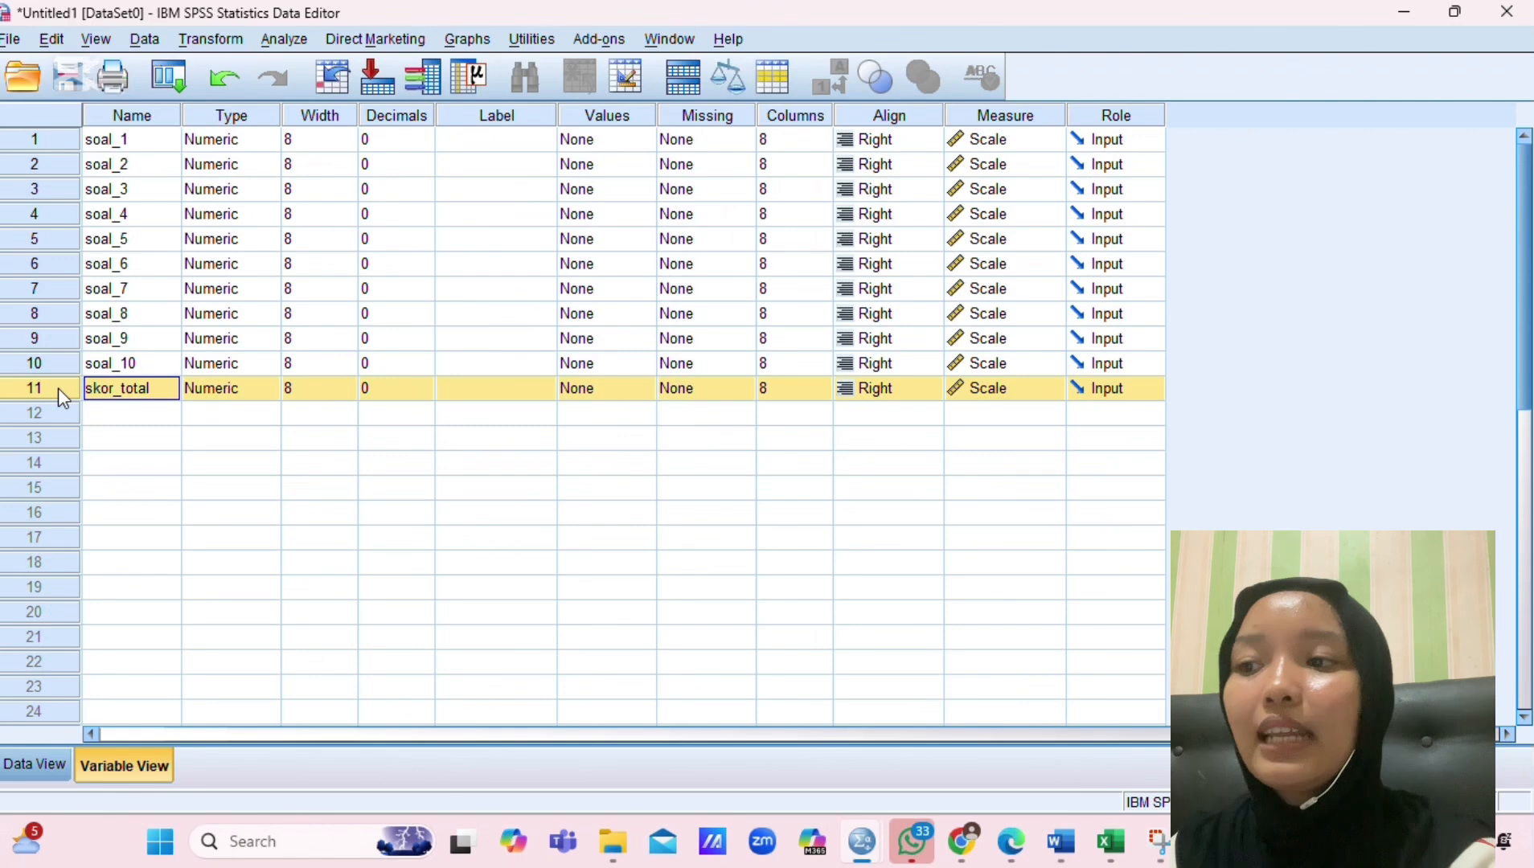
right_click(58, 386)
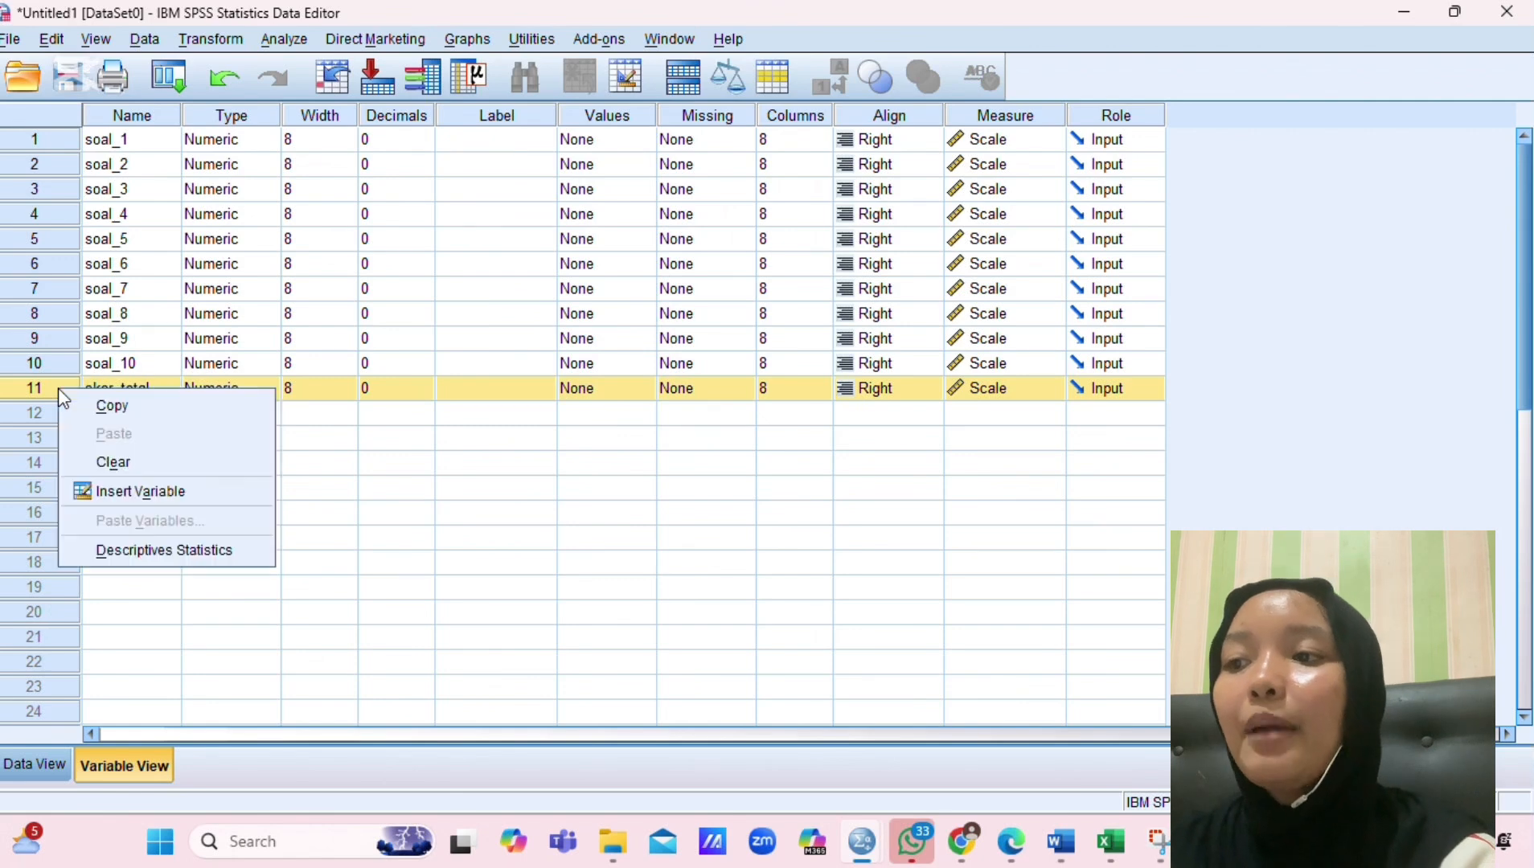
left_click(112, 463)
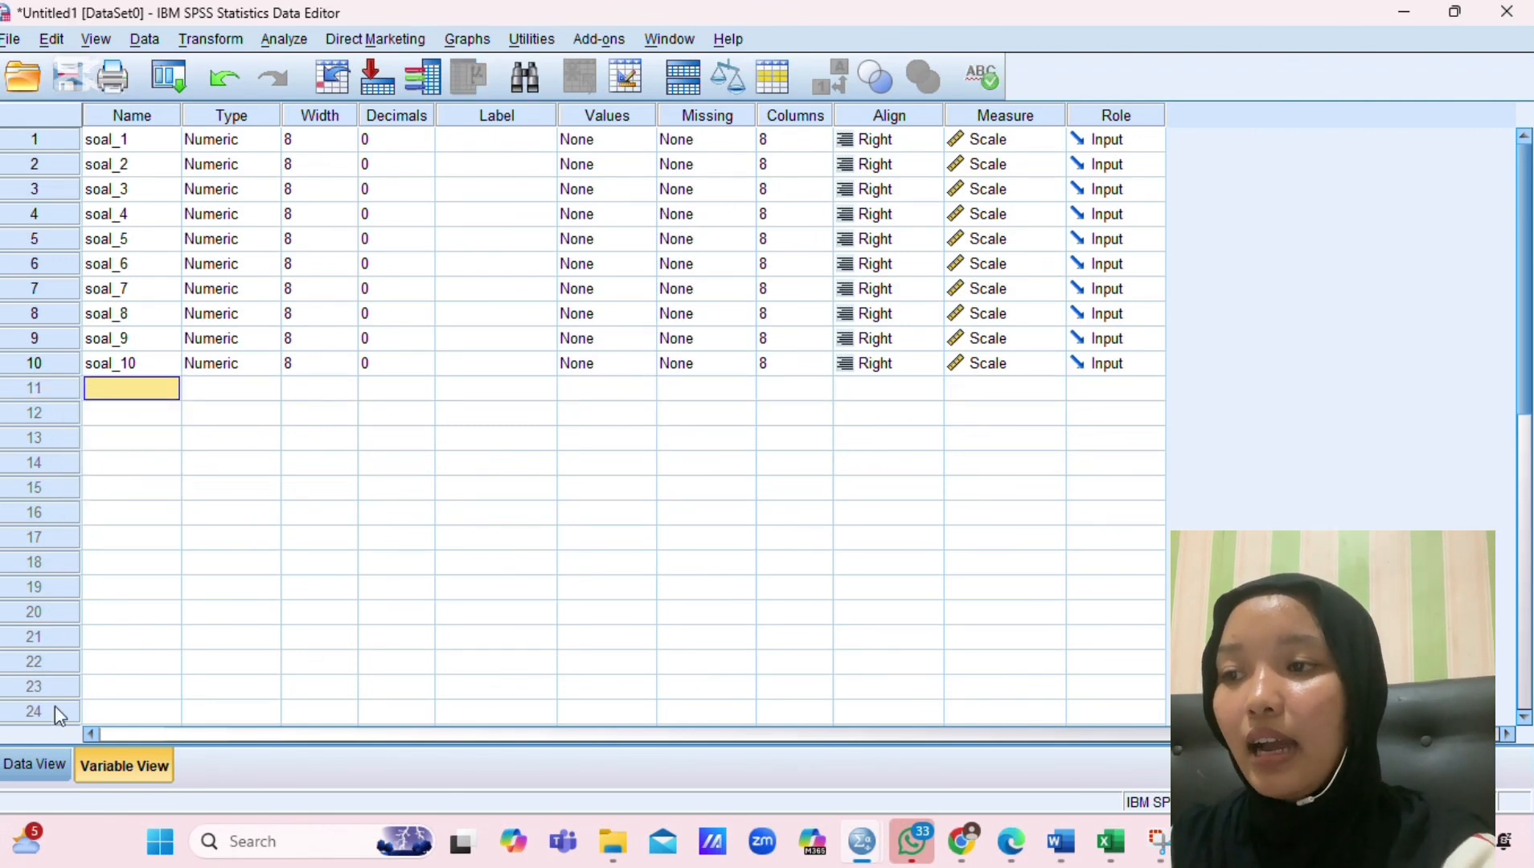
left_click(36, 765)
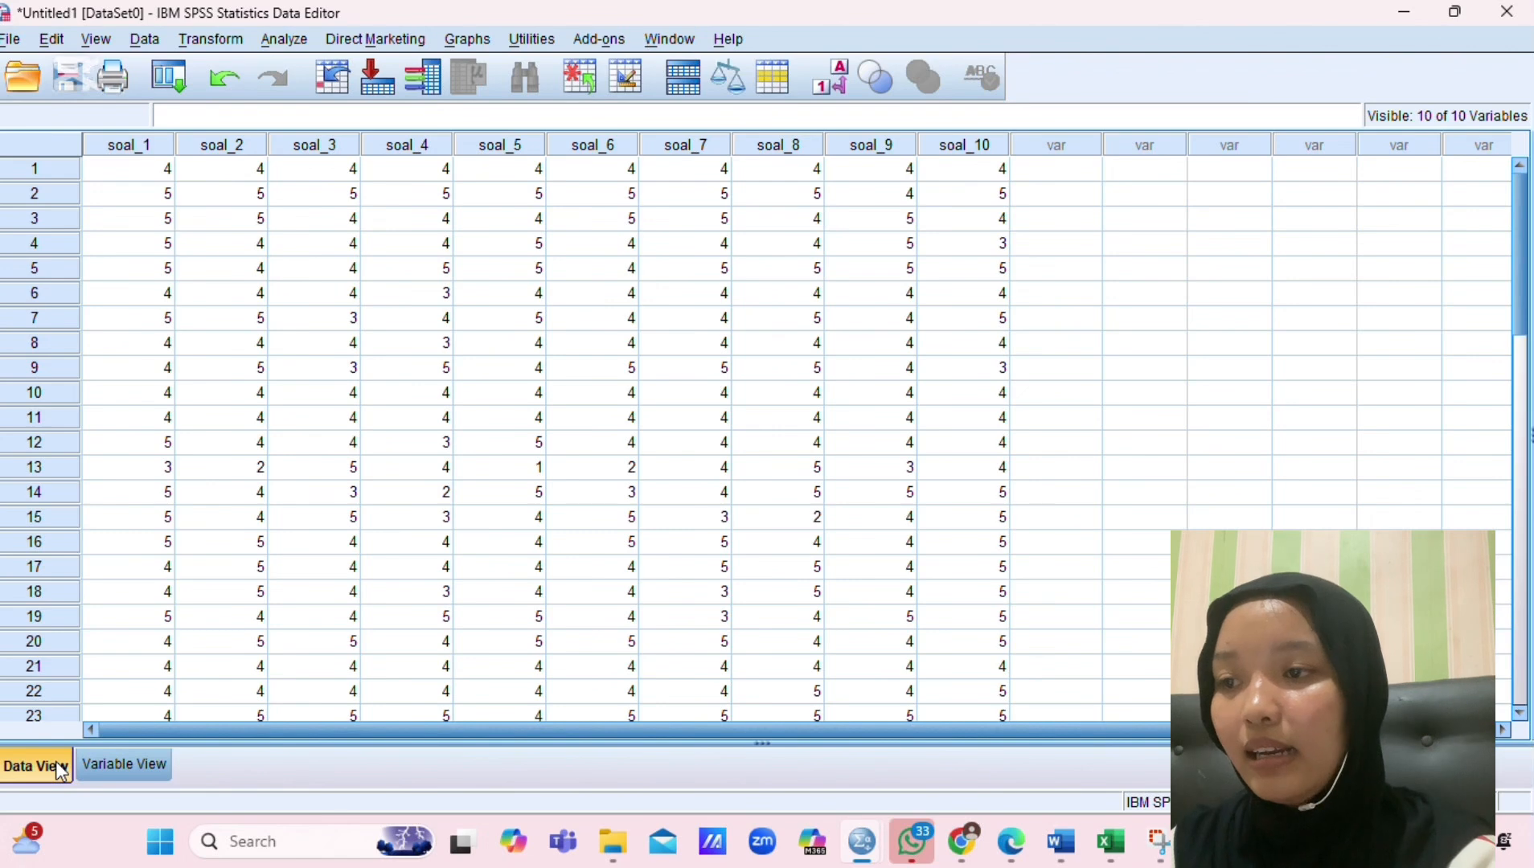
scroll(695, 555, "down", 3)
scroll(694, 554, "up", 3)
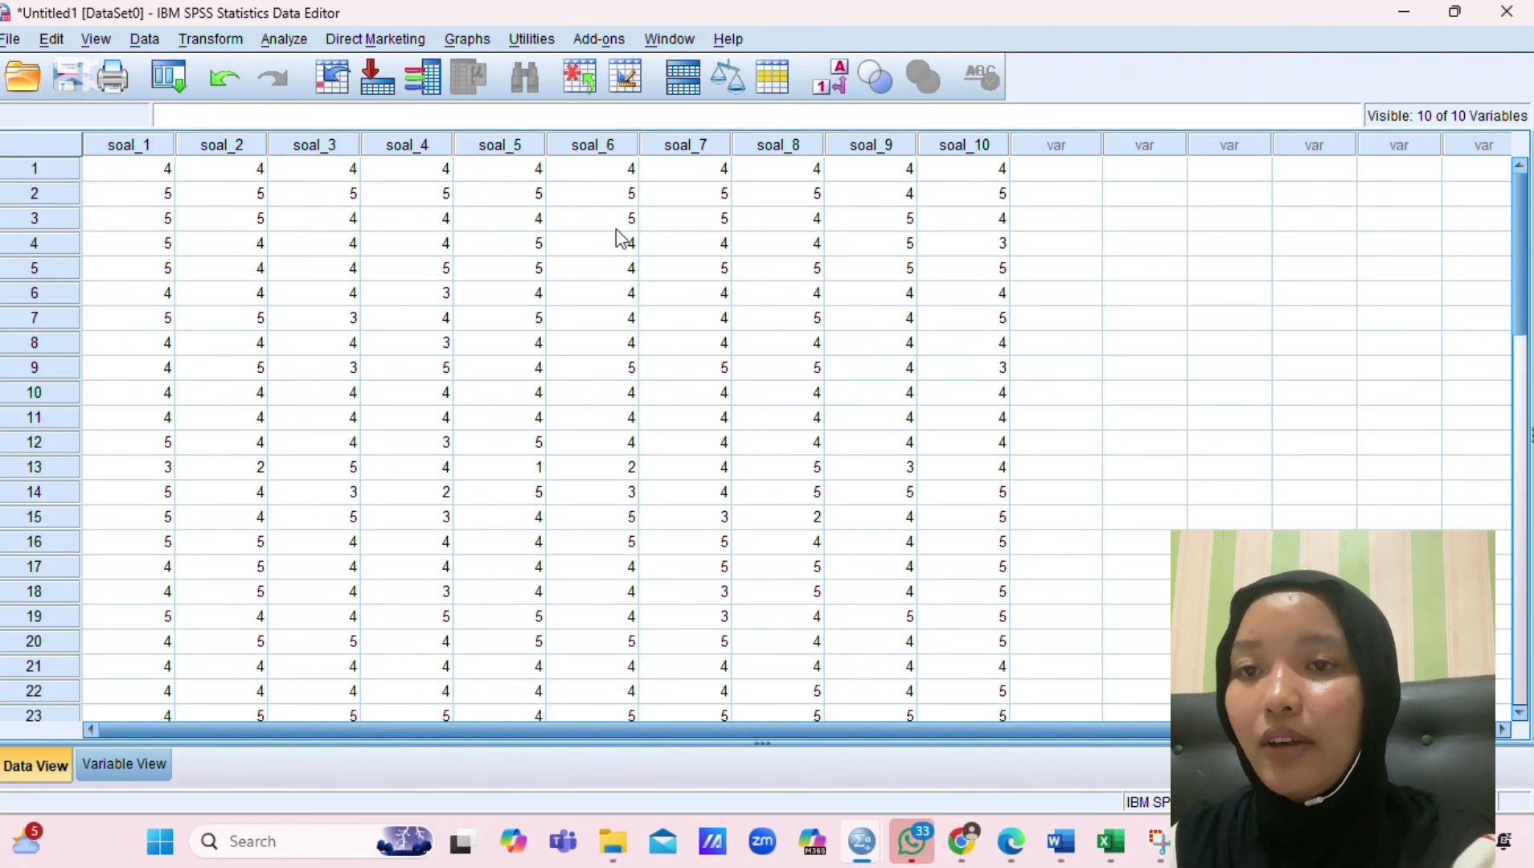
- Run a Reliability Analysis on soal_1 to soal_10 with the Alpha model and the Scale if item deleted statistic
left_click(285, 38)
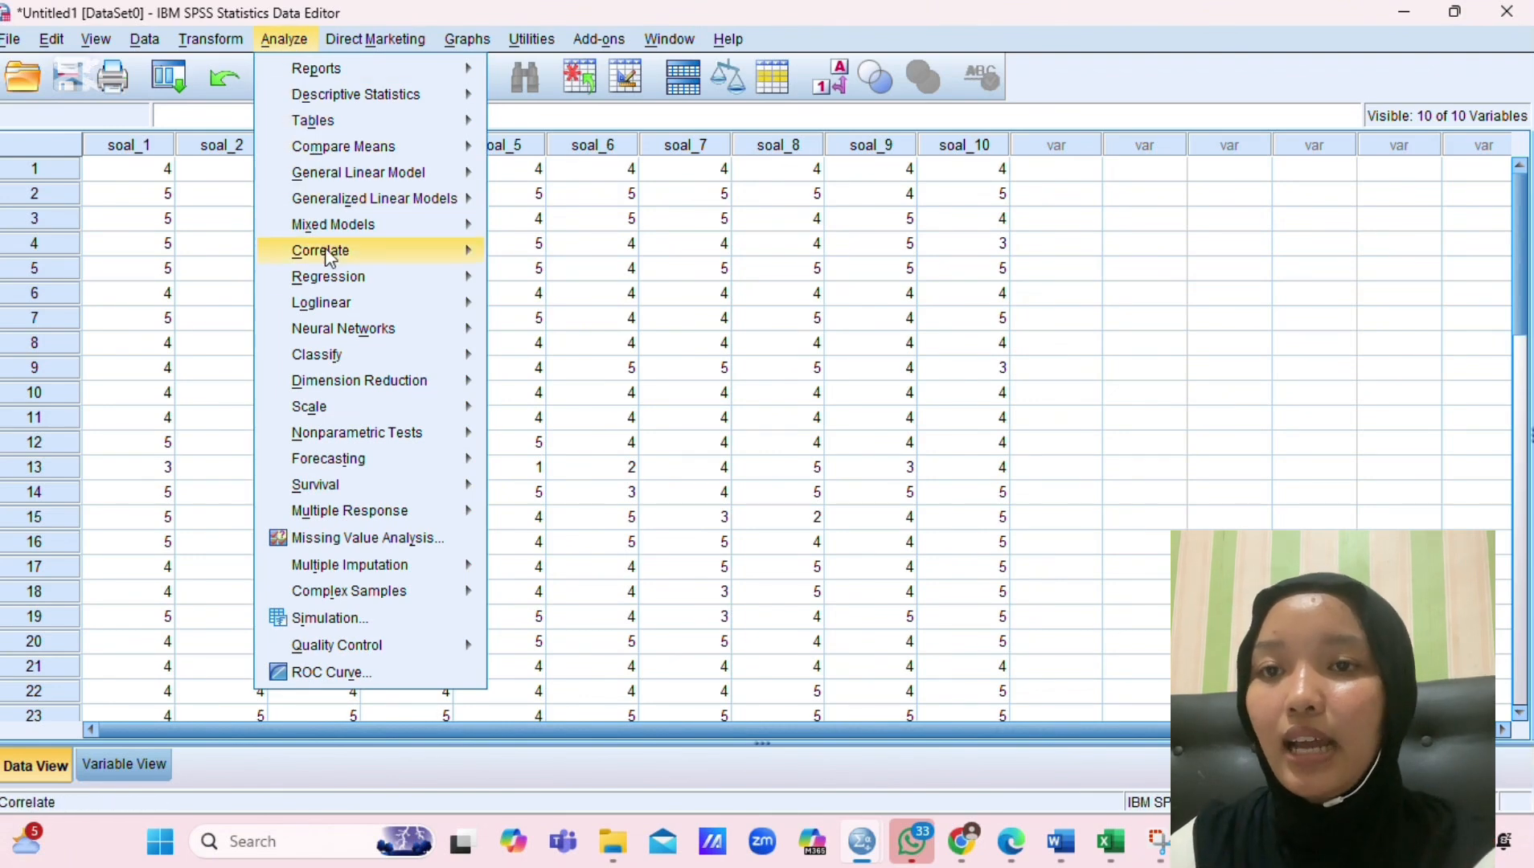
mouse_move(348, 411)
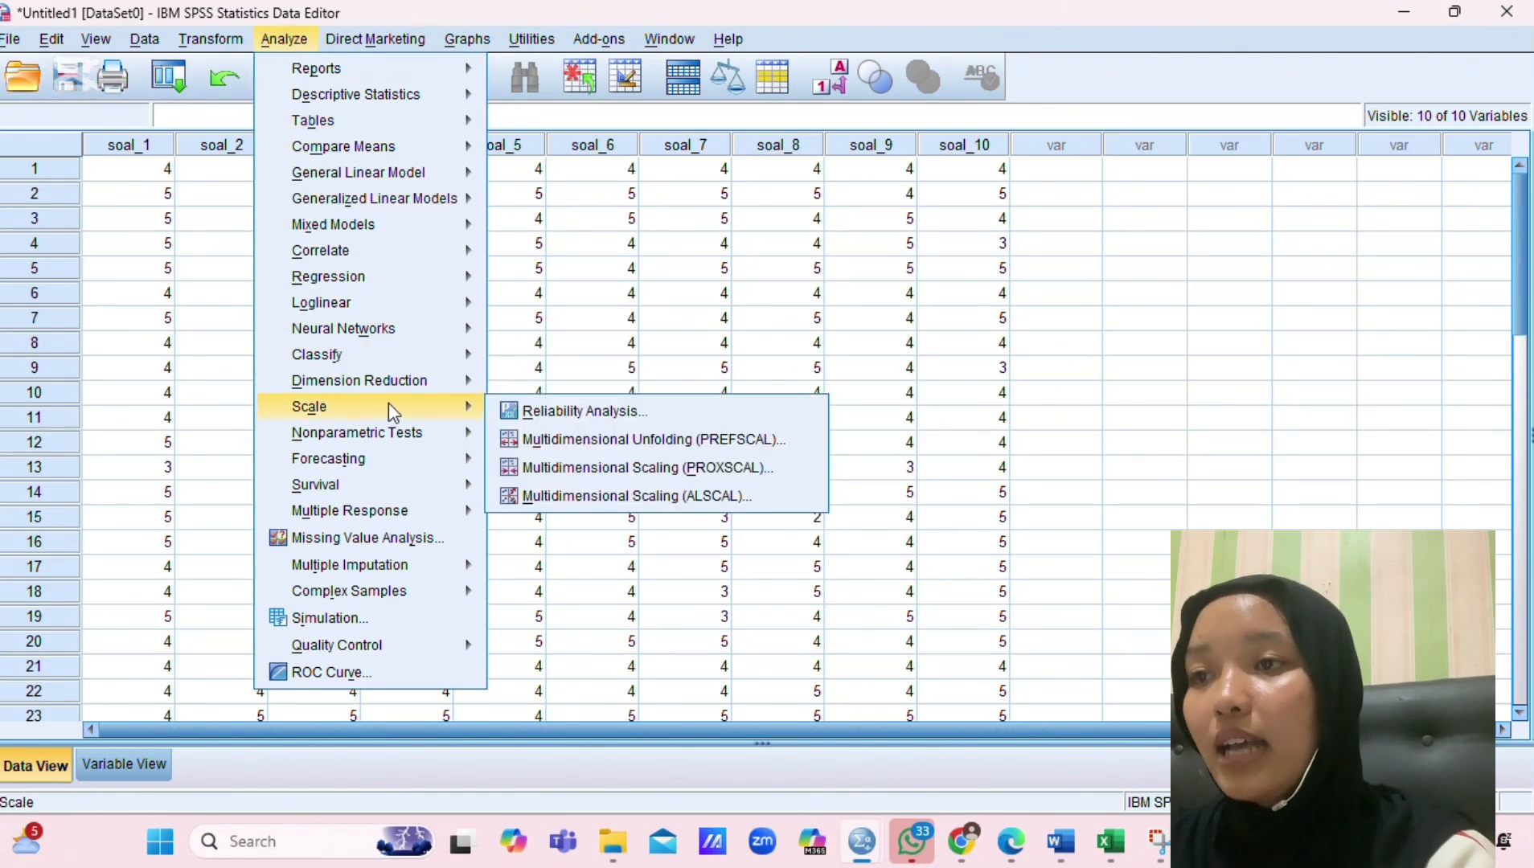
left_click(532, 418)
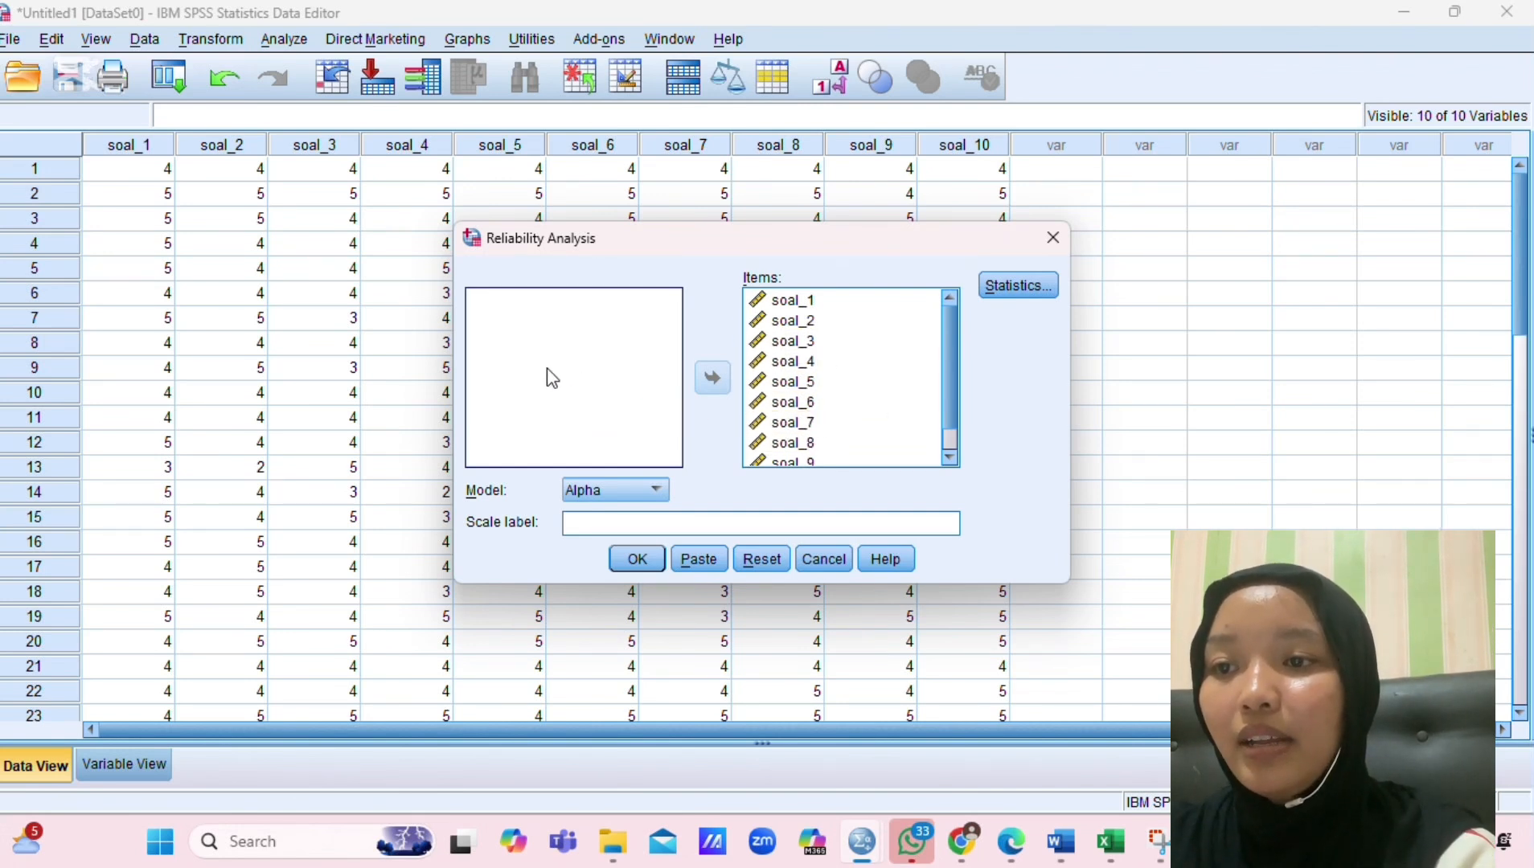
scroll(862, 434, "down", 2)
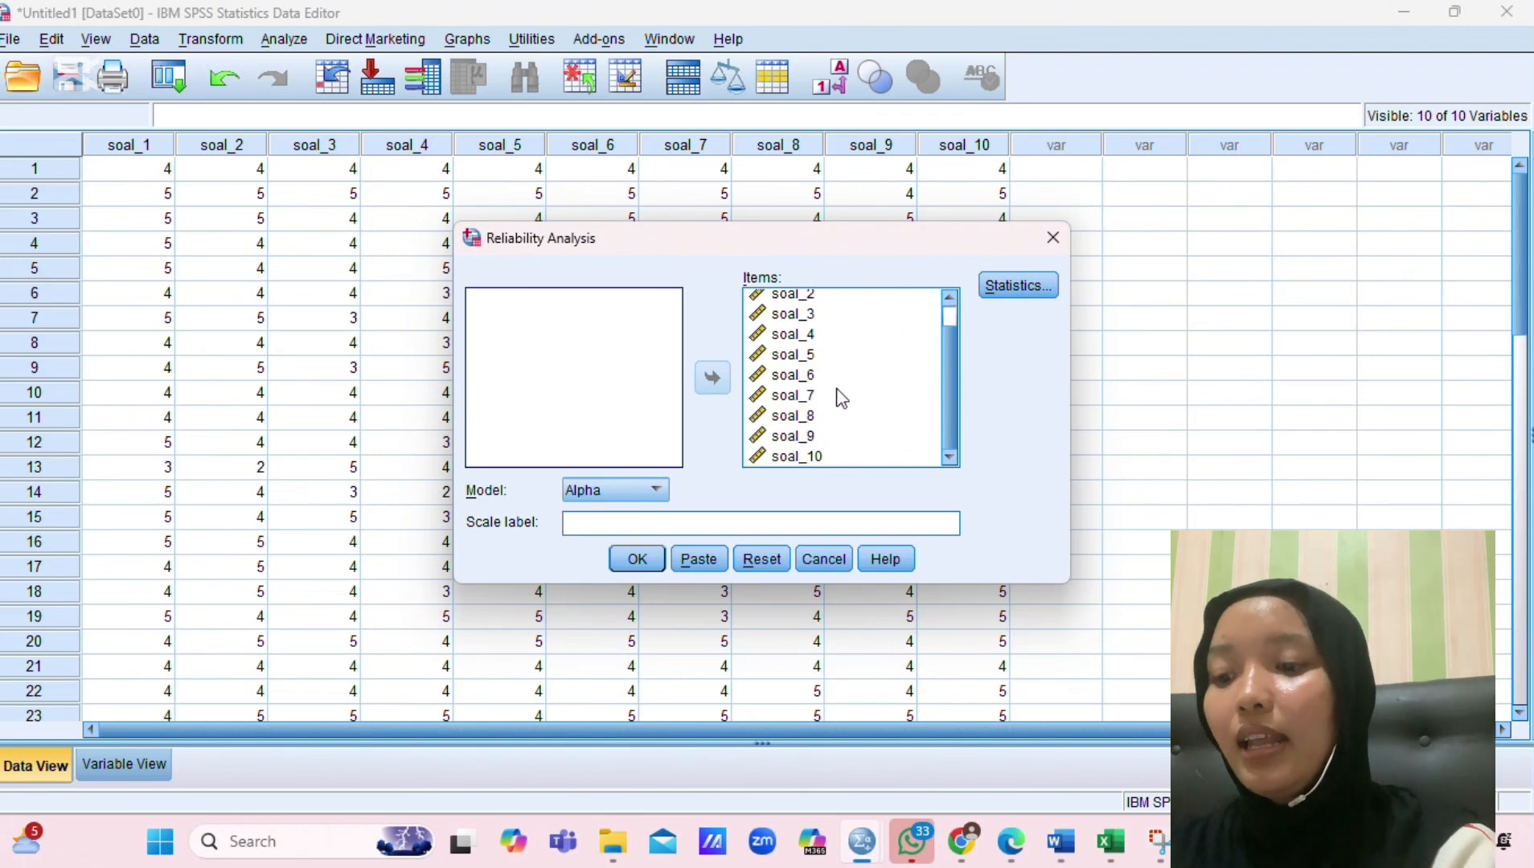
scroll(864, 346, "up", 2)
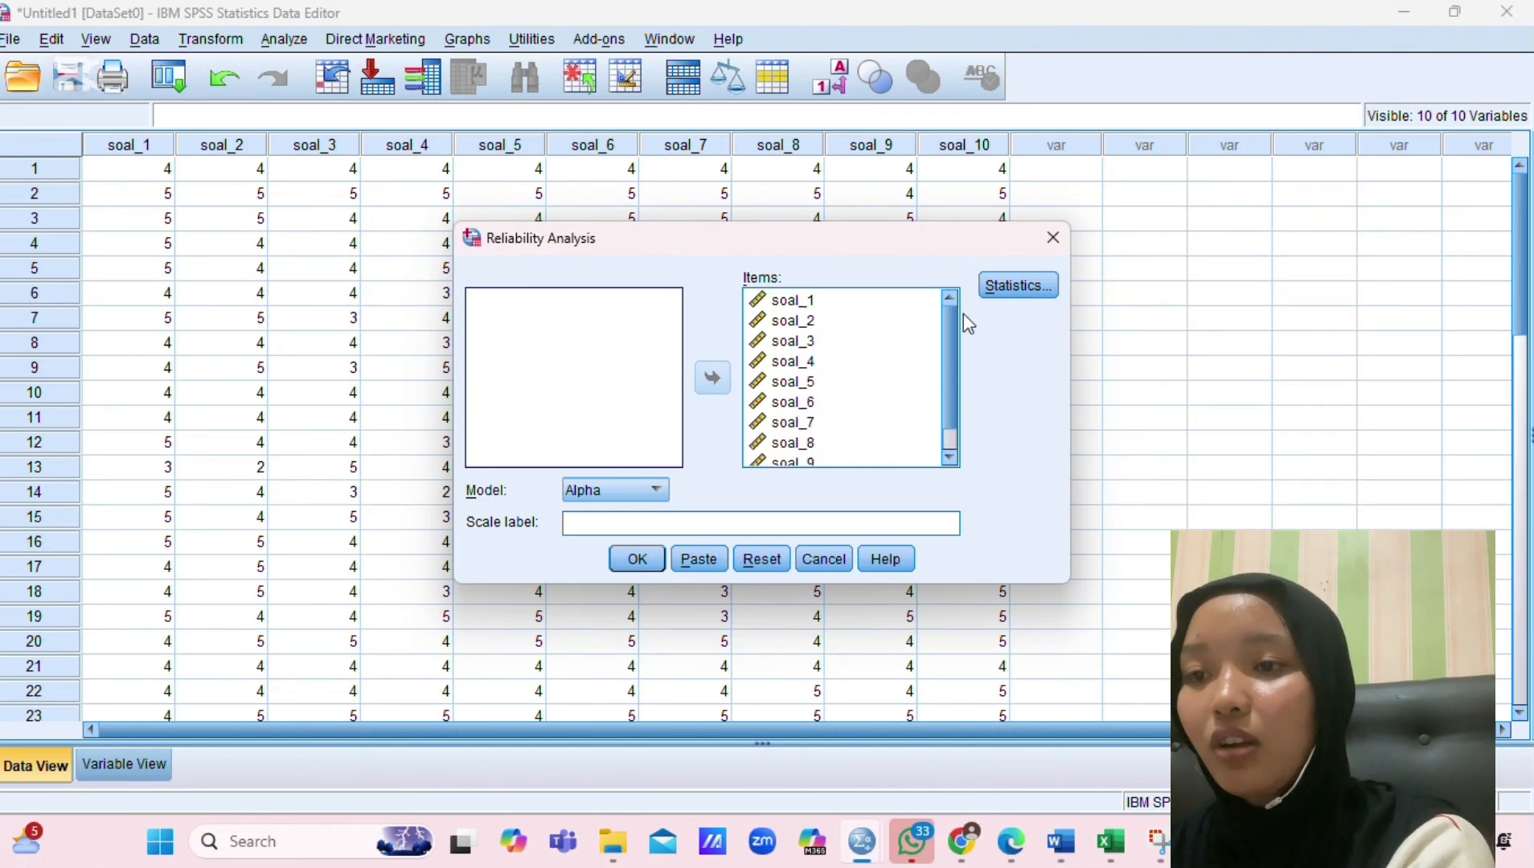
left_click(1034, 286)
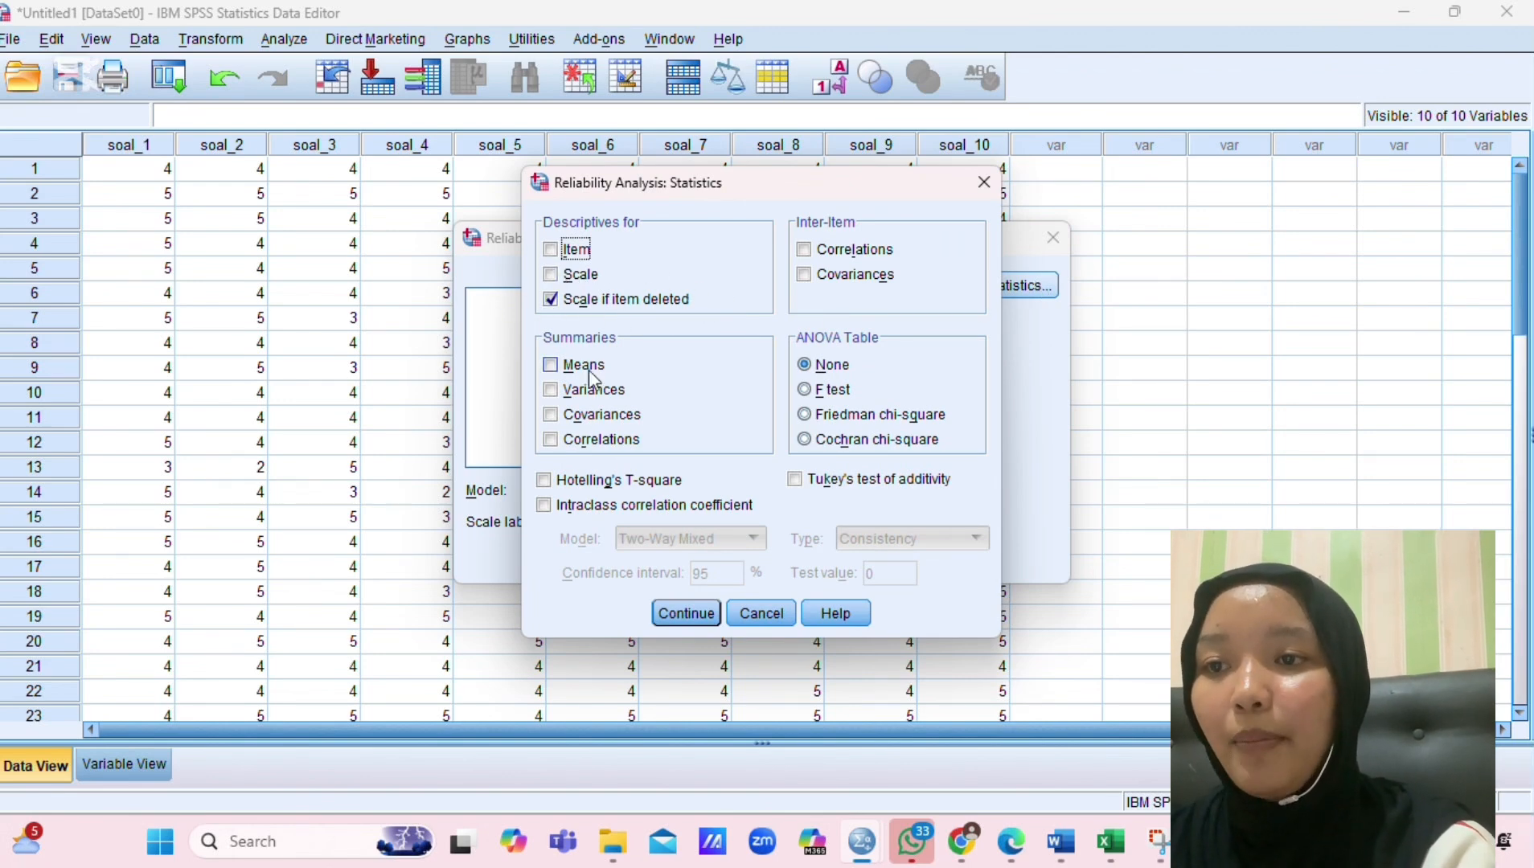
left_click(683, 614)
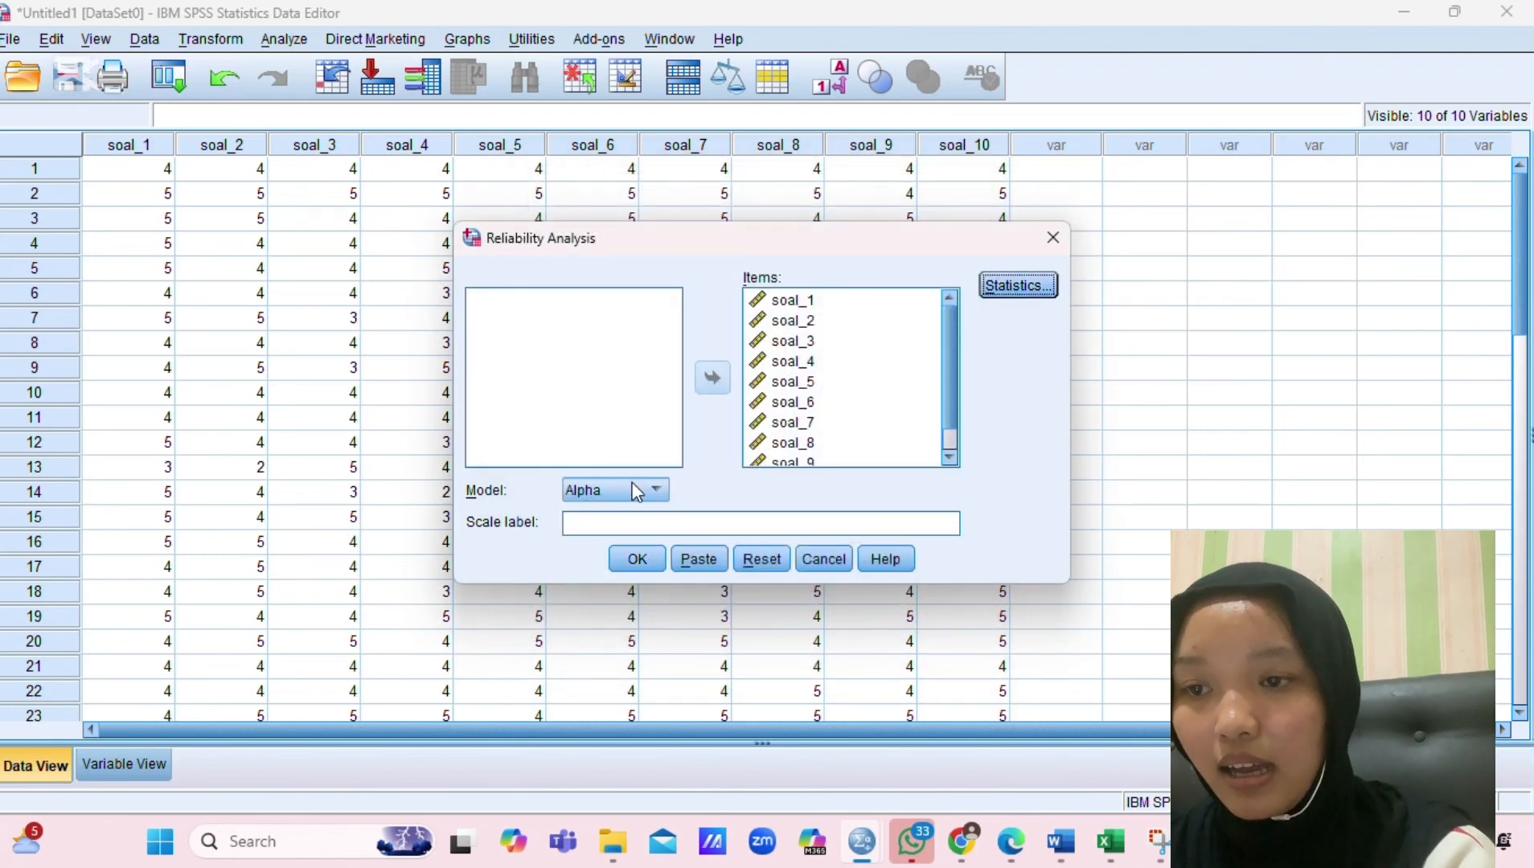
left_click(635, 559)
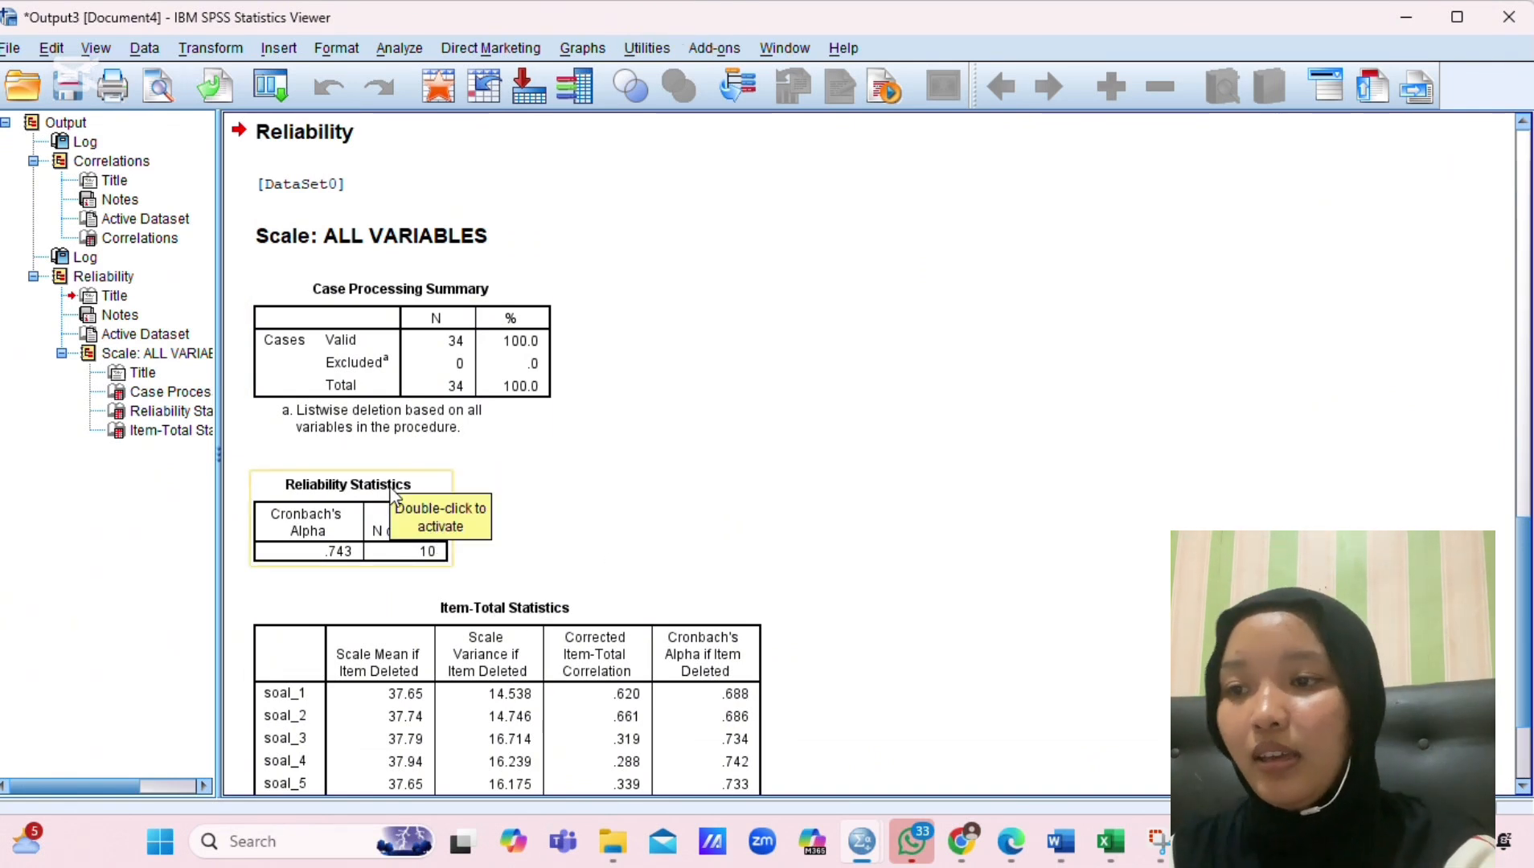
- Examine the Cronbach's Alpha in the Reliability Statistics table, and switch to Word to read the 0,60 reliability criteria
left_click(420, 491)
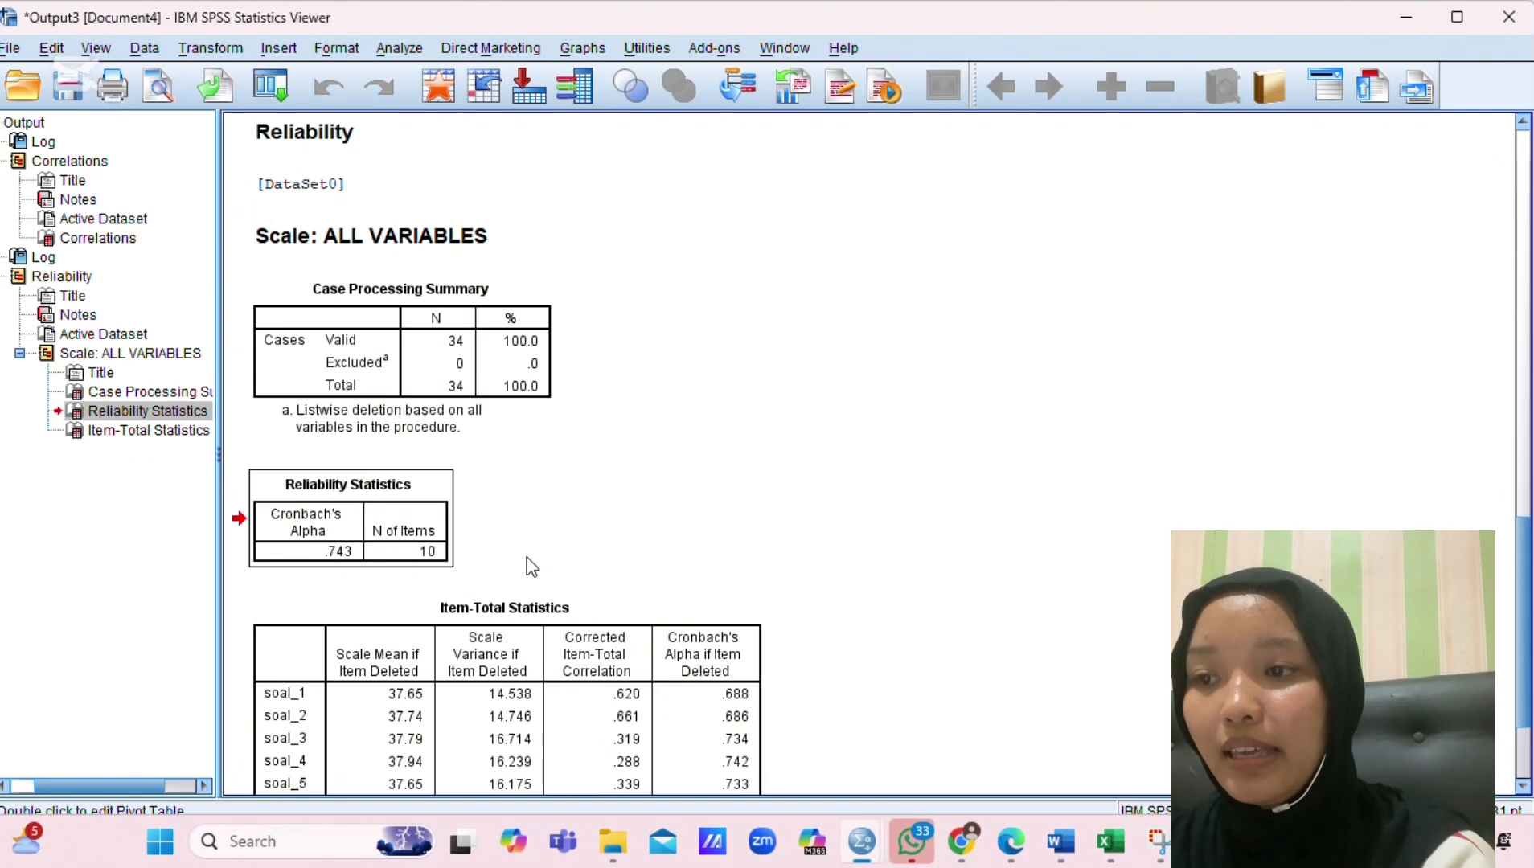
left_click(404, 566)
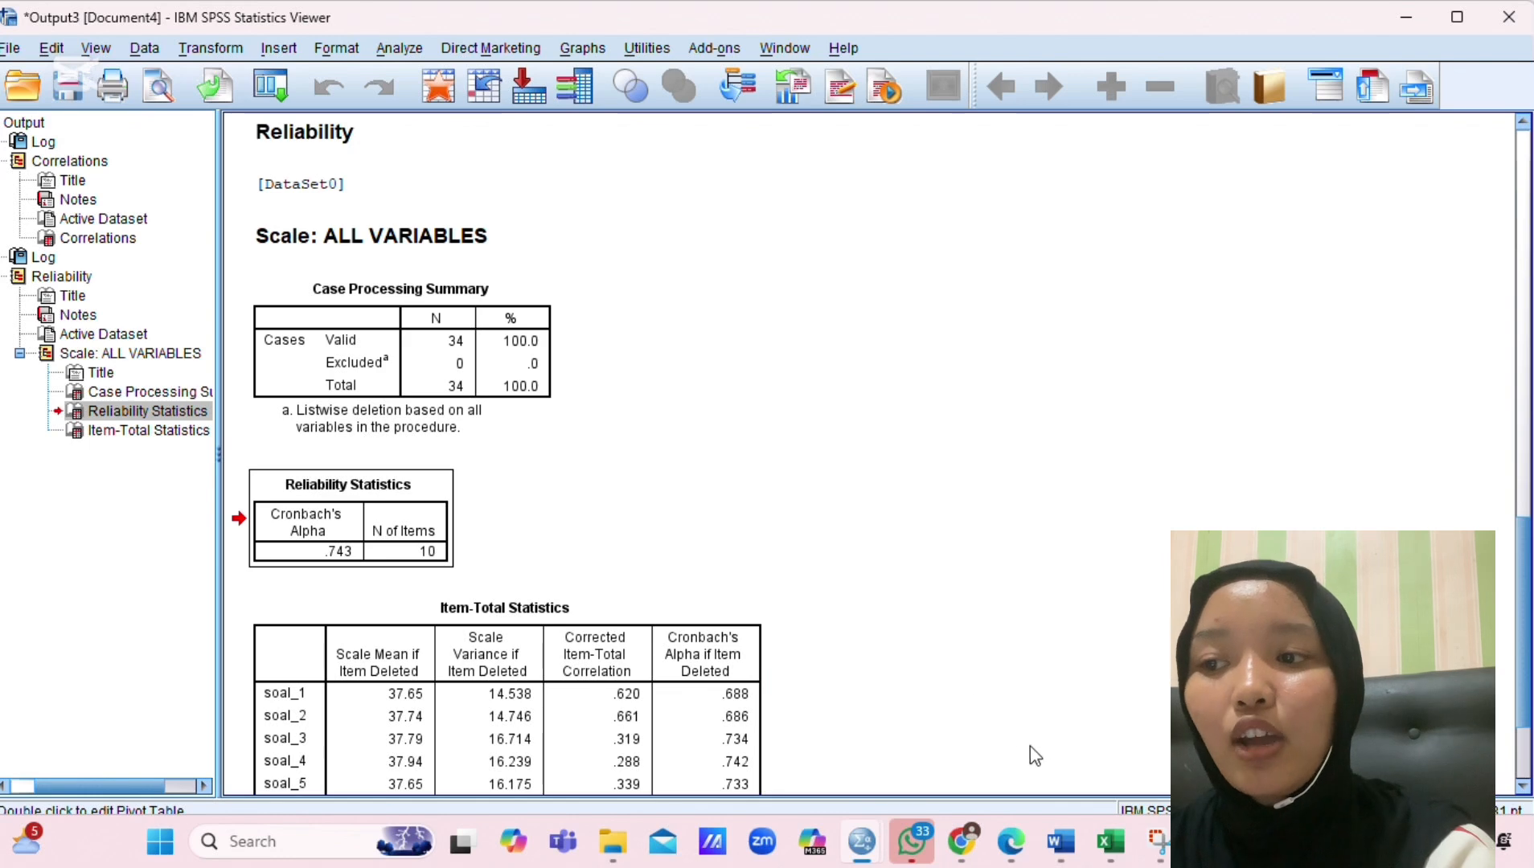
mouse_move(1068, 841)
left_click(1077, 766)
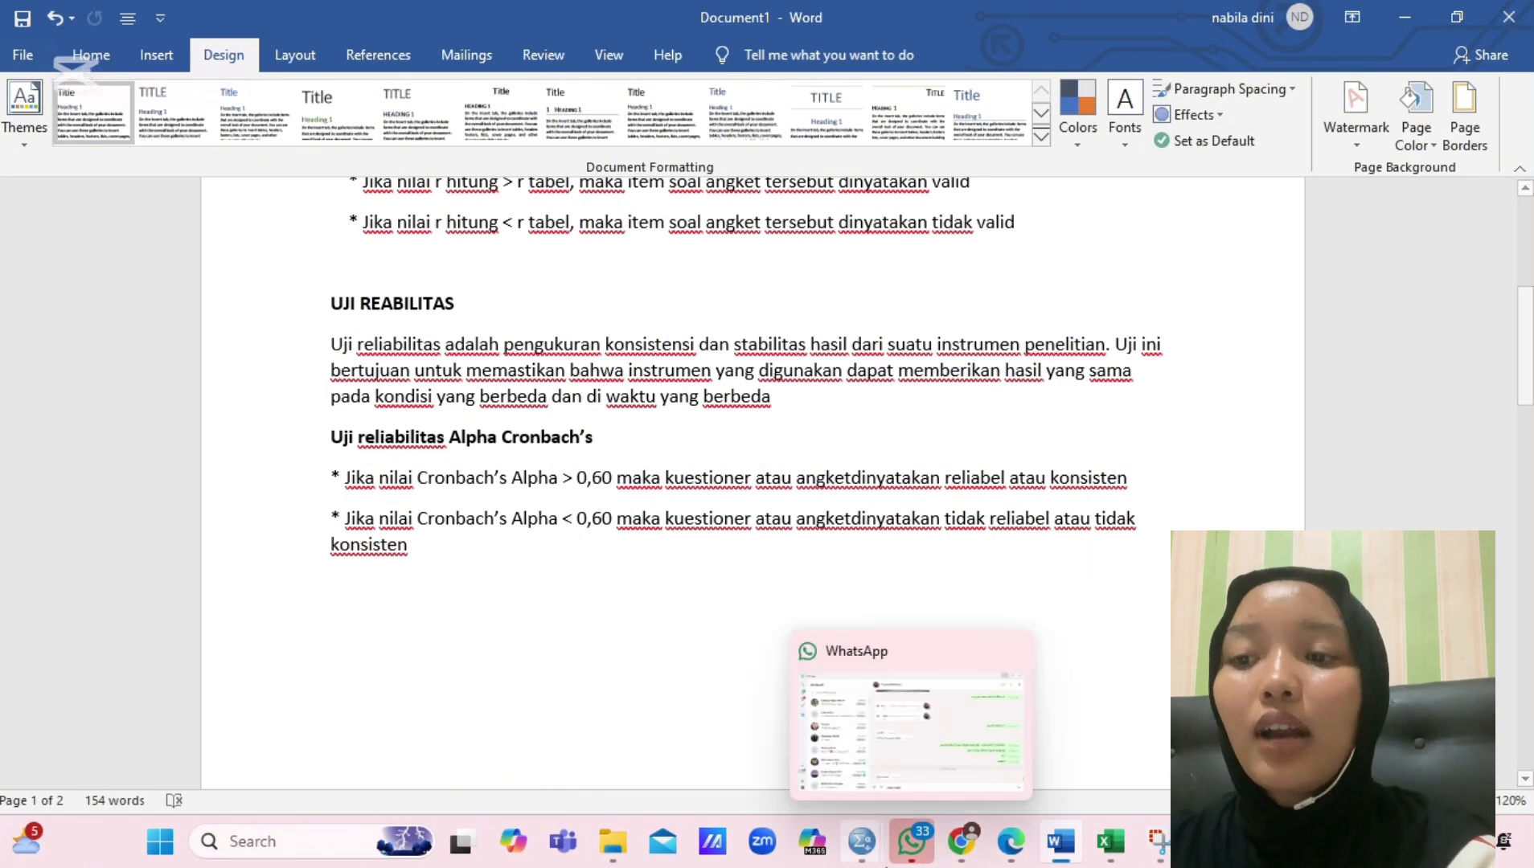
- Return to the SPSS output and compare the Cronbach's Alpha in the Reliability Statistics table with the 0,60 criterion
mouse_move(856, 863)
left_click(947, 760)
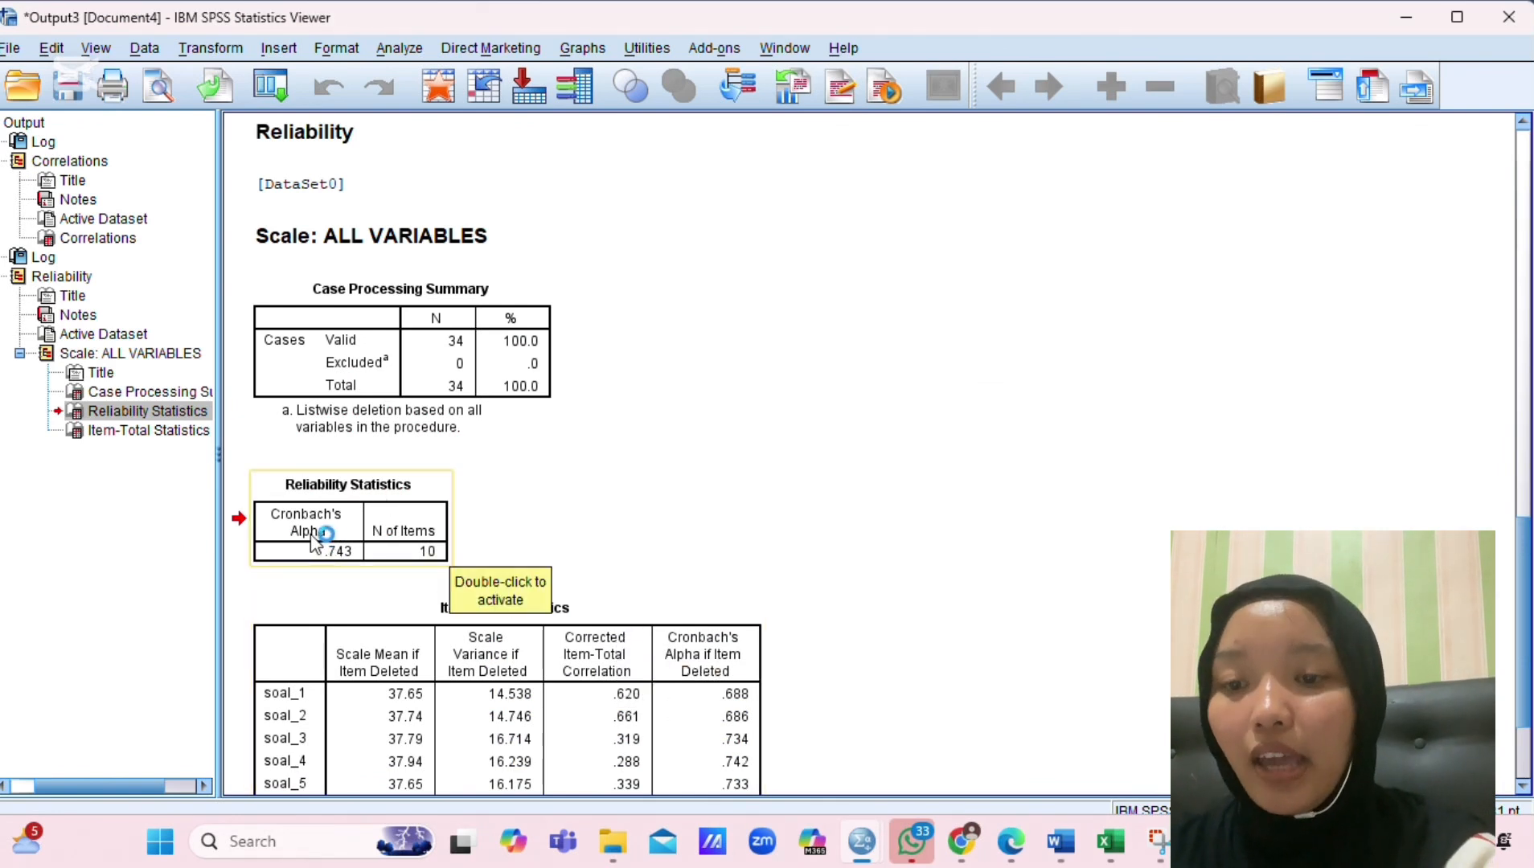
double_click(340, 566)
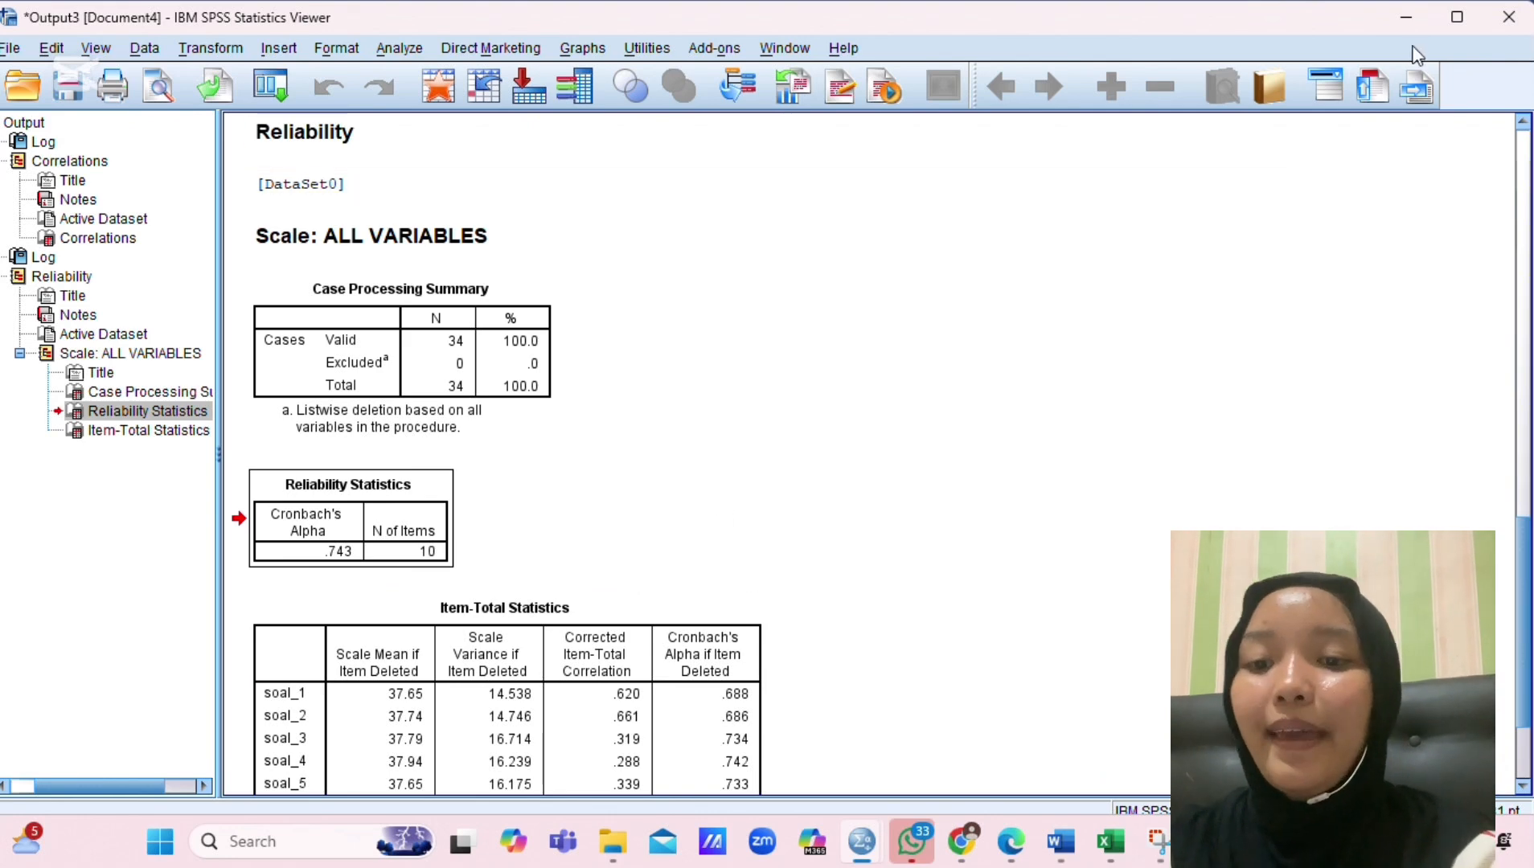
- Minimize the open SPSS, Word and Excel windows to show the desktop
left_click(1412, 14)
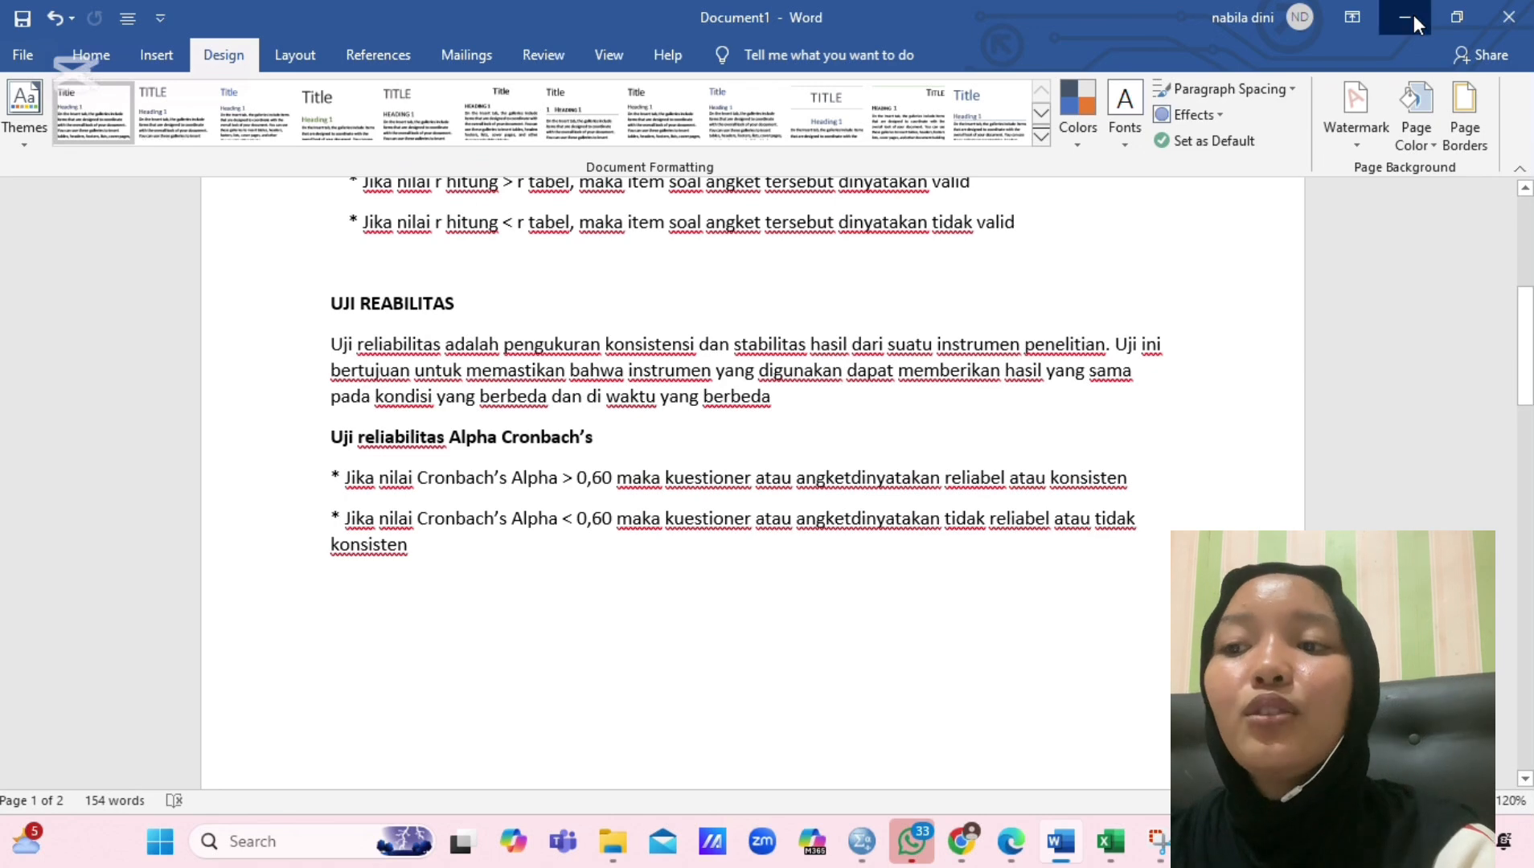
left_click(1413, 15)
left_click(1412, 15)
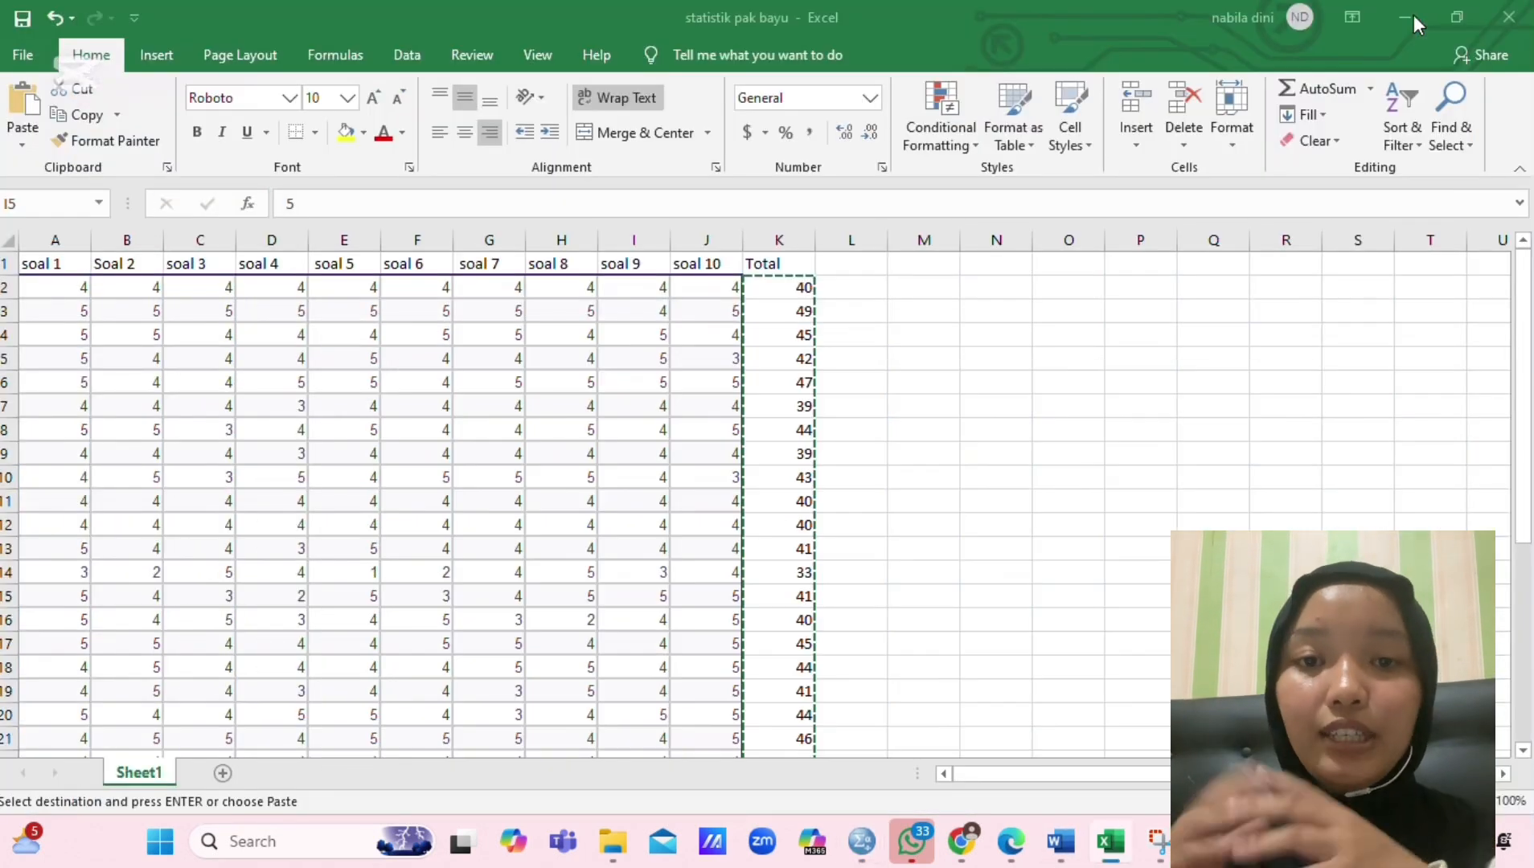
left_click(1413, 14)
left_click(1412, 15)
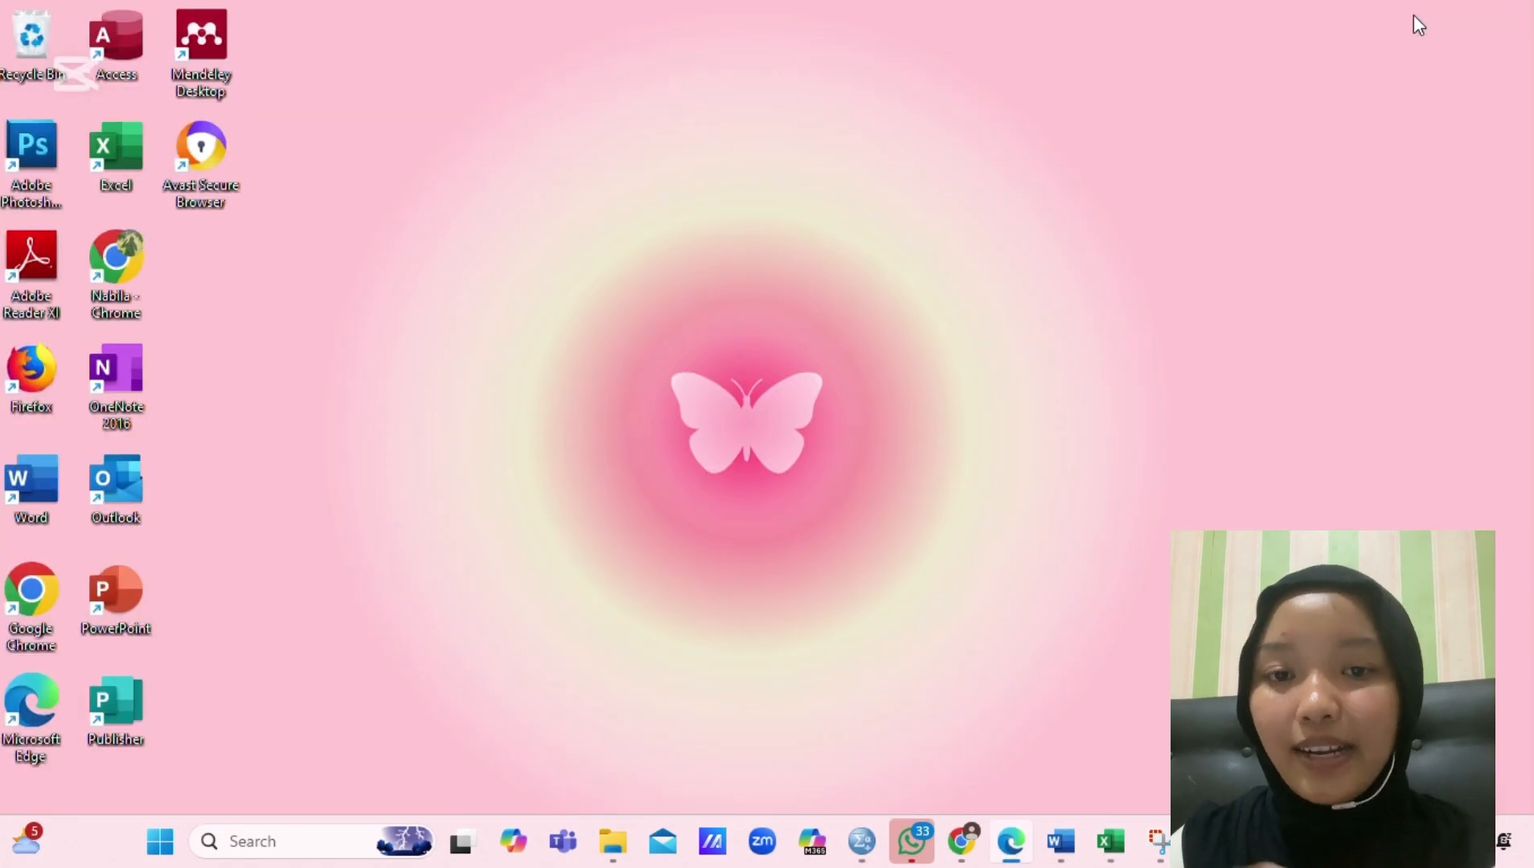